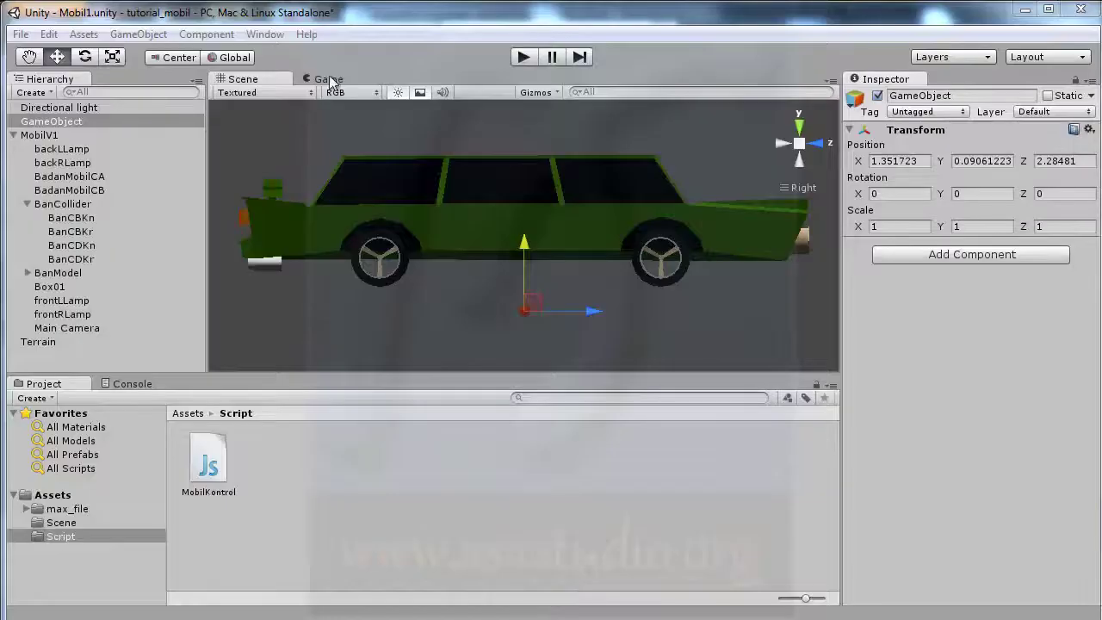
# Switch to the Game view to see the green car on the road through the camera
pyautogui.click(328, 78)
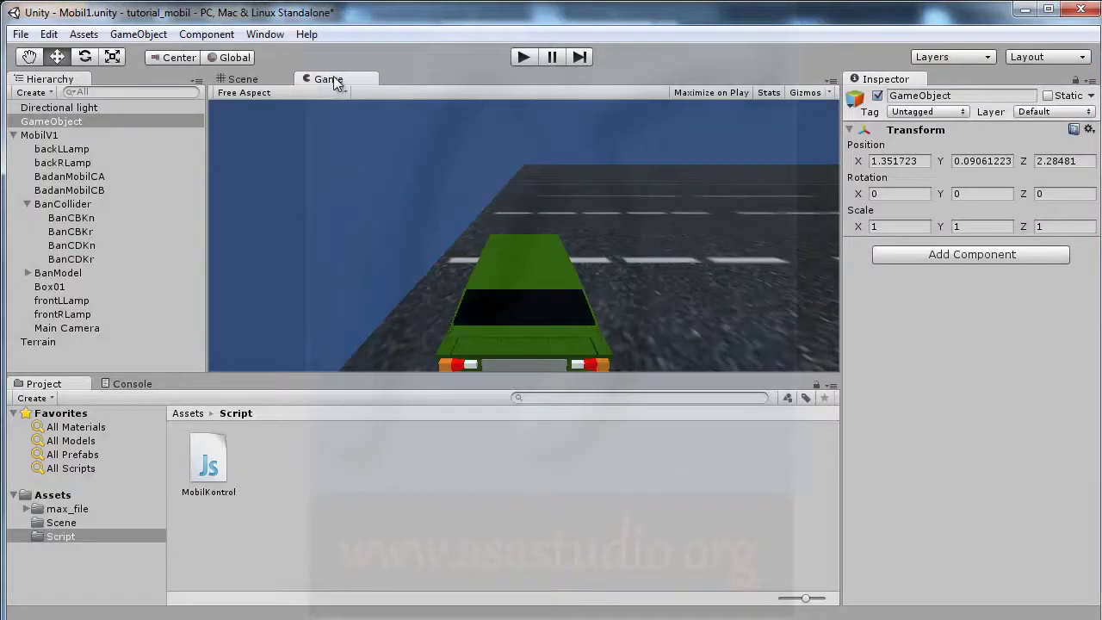
pyautogui.hotkey('ctrl', '1')
pyautogui.click(339, 76)
pyautogui.click(525, 57)
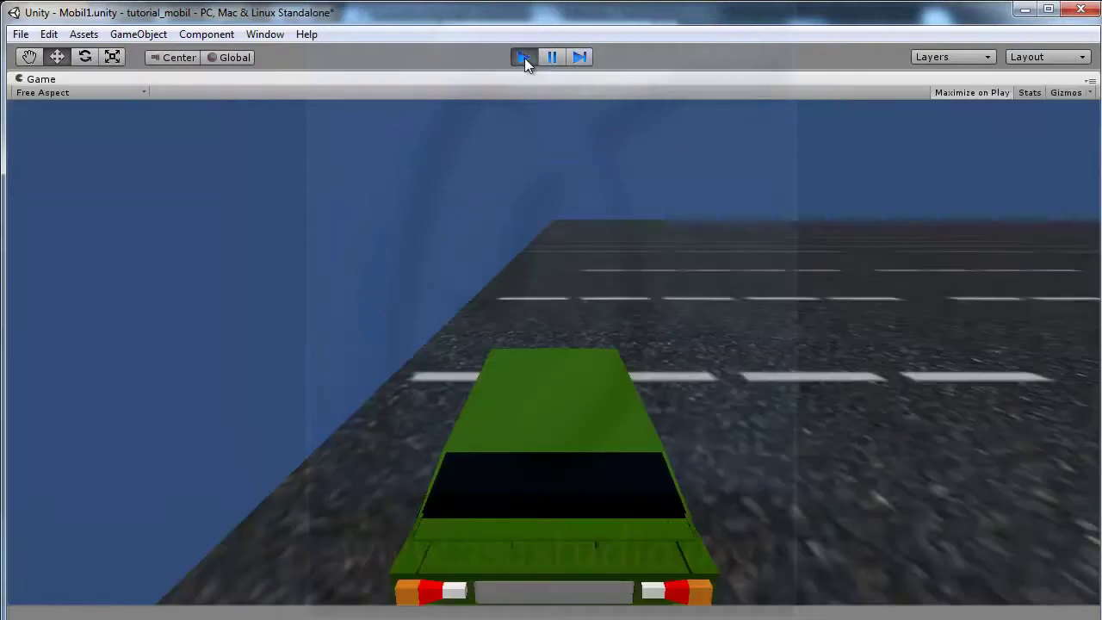
pyautogui.press('Up')
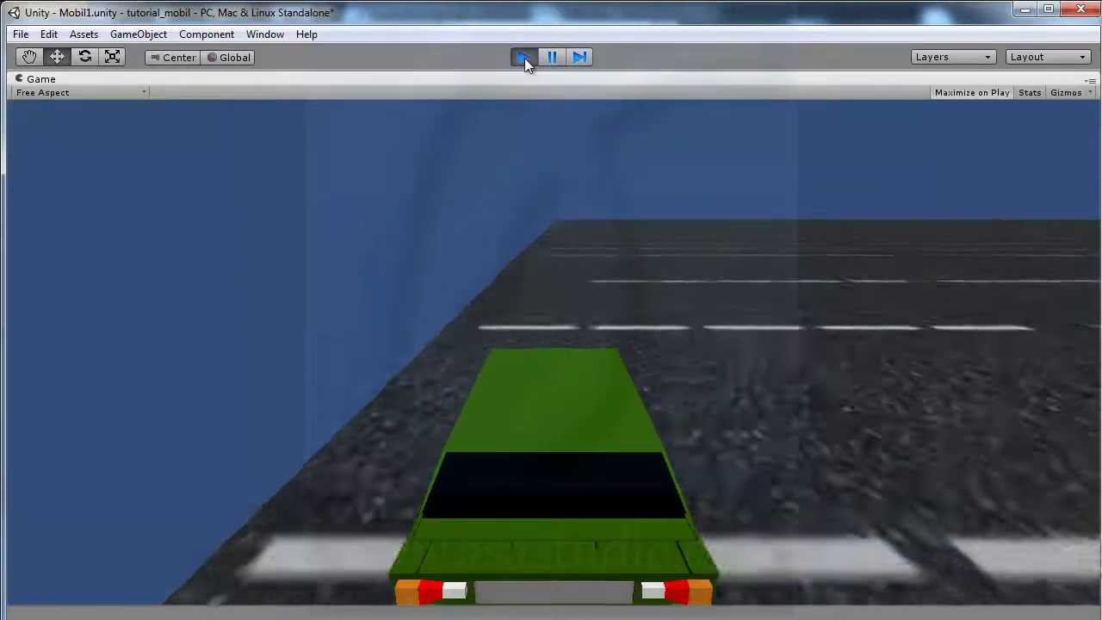
pyautogui.press('Right')
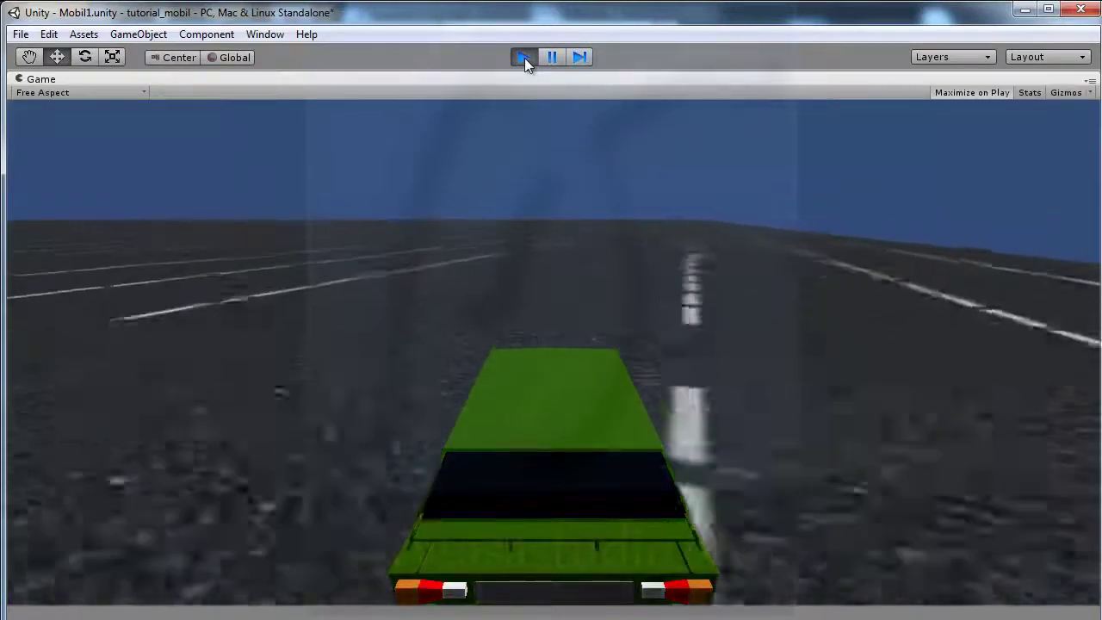
pyautogui.press('Right')
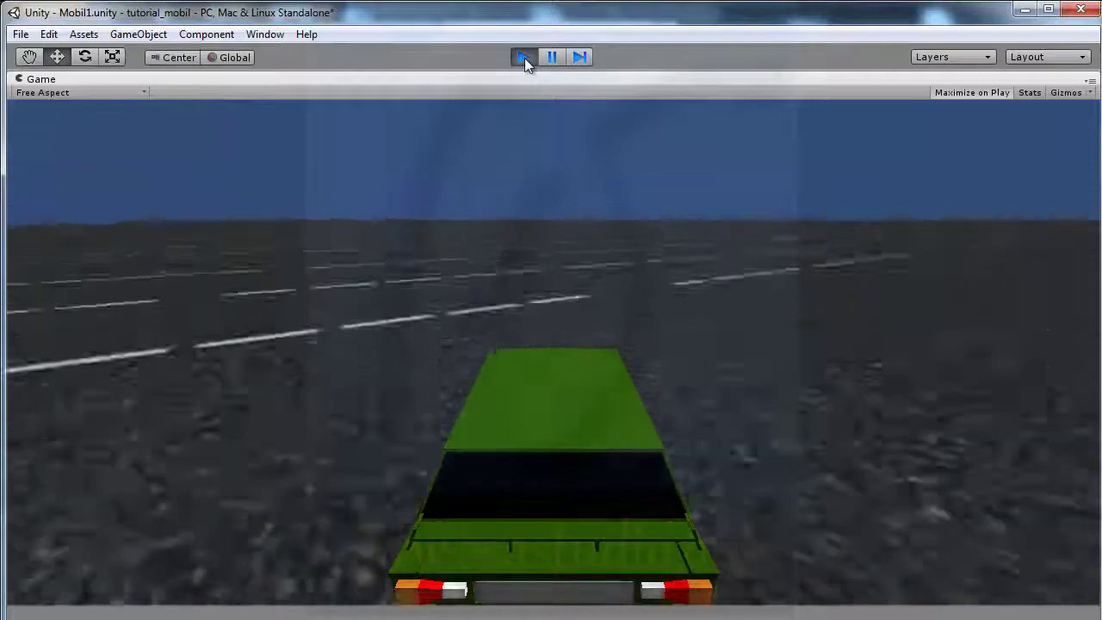
pyautogui.press('Right')
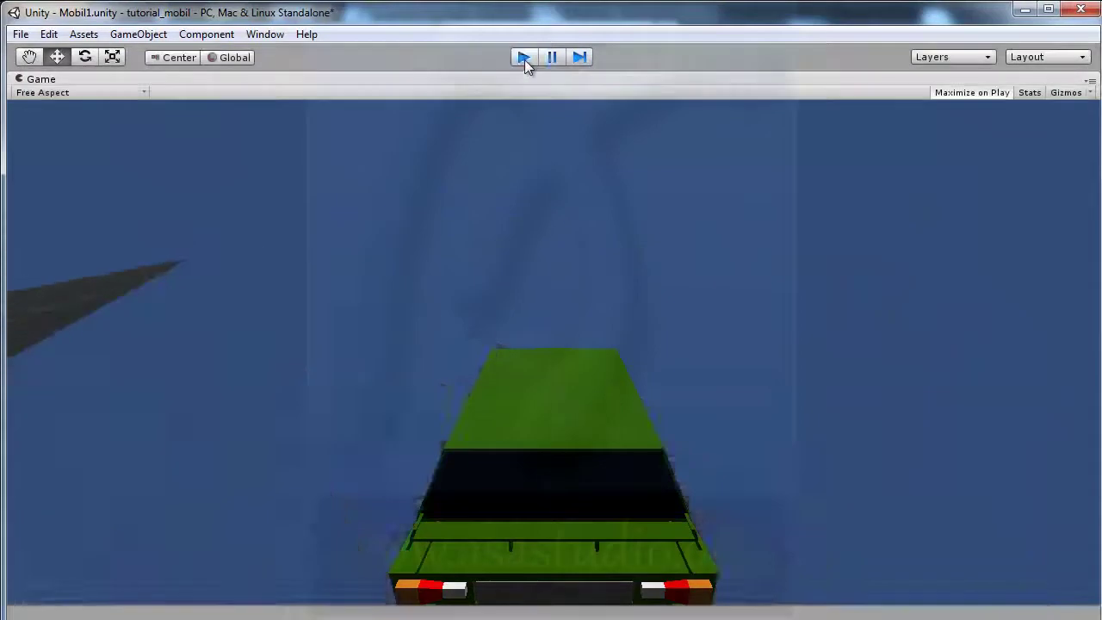
pyautogui.click(525, 58)
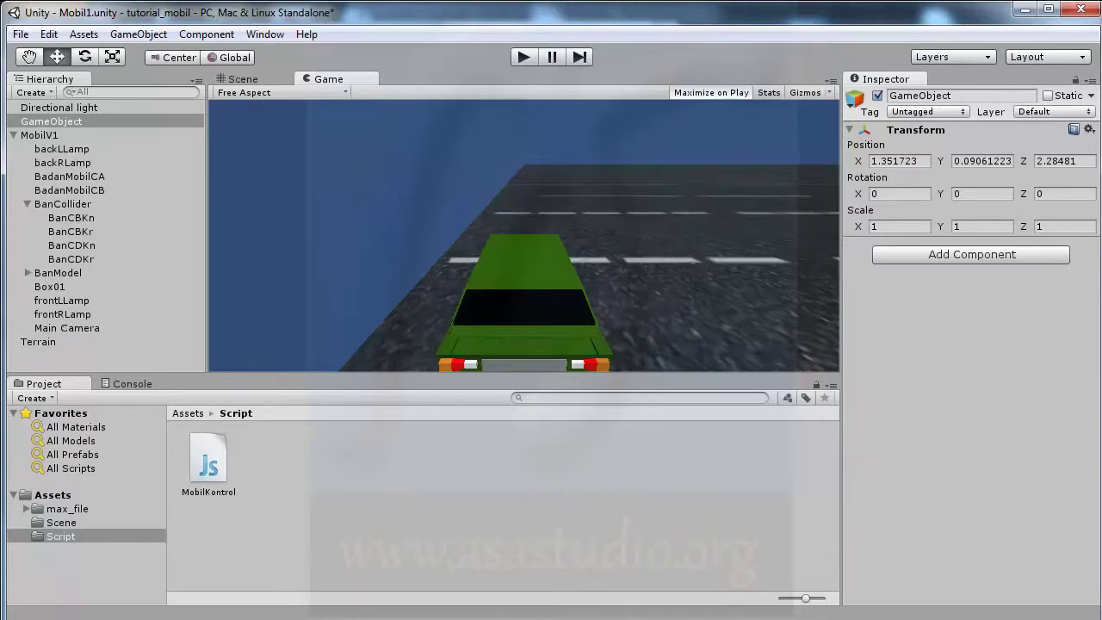
pyautogui.hotkey('alt', 'Tab')
# Search Google in Firefox for 'smooth follow script unity'
pyautogui.click(839, 62)
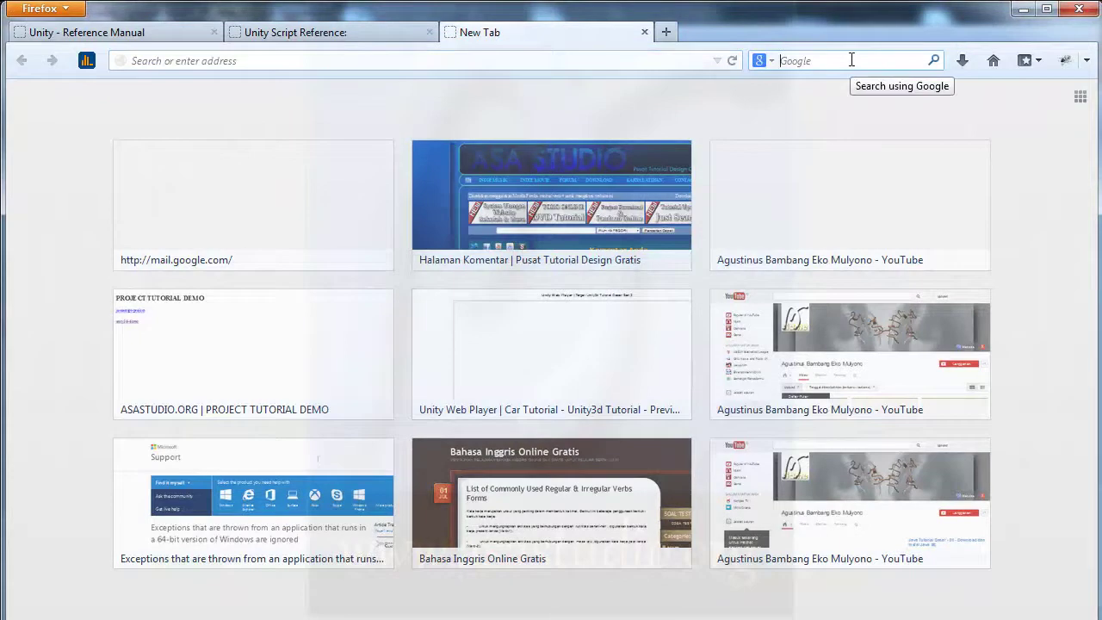
pyautogui.write('smoo')
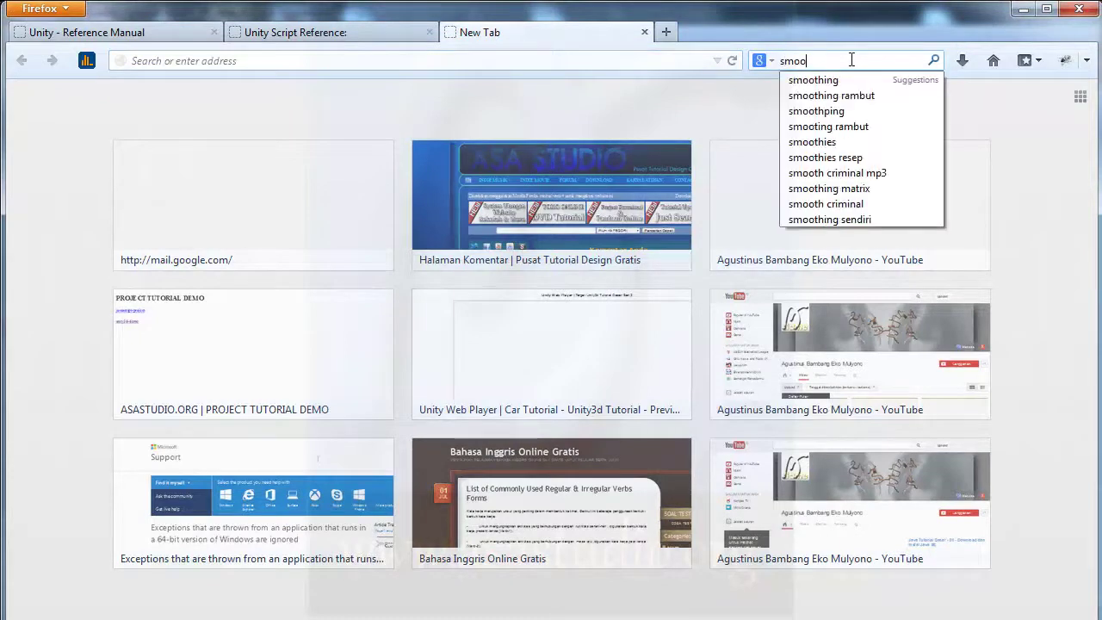
pyautogui.write('th foll')
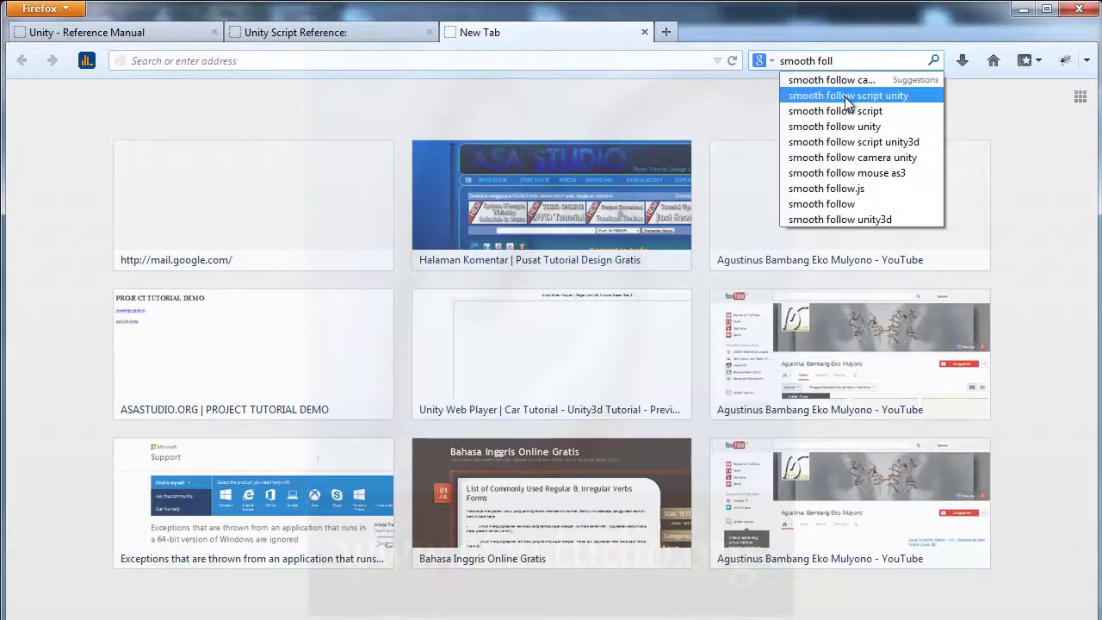
pyautogui.click(847, 95)
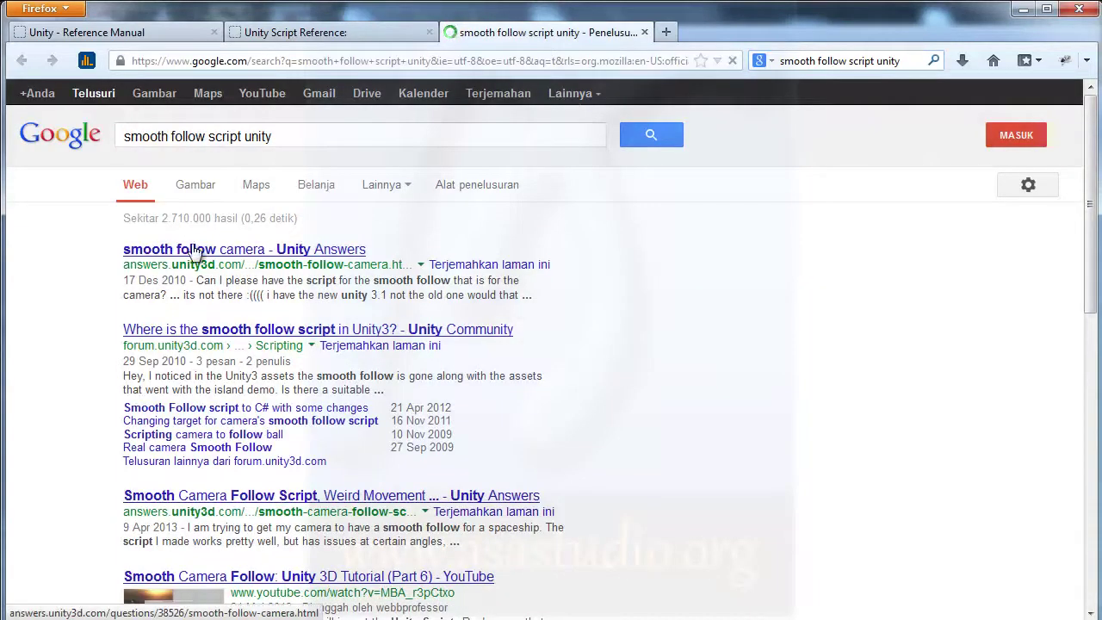
# Open the Unity forum smooth follow thread in a new tab and return to the results
pyautogui.rightClick(197, 340)
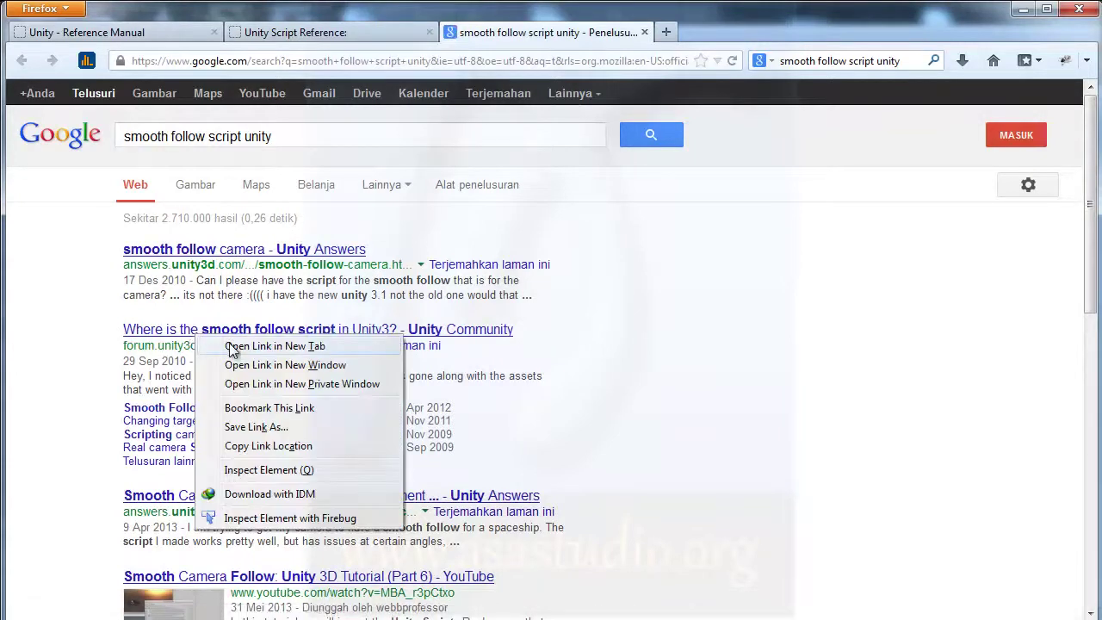
pyautogui.click(226, 348)
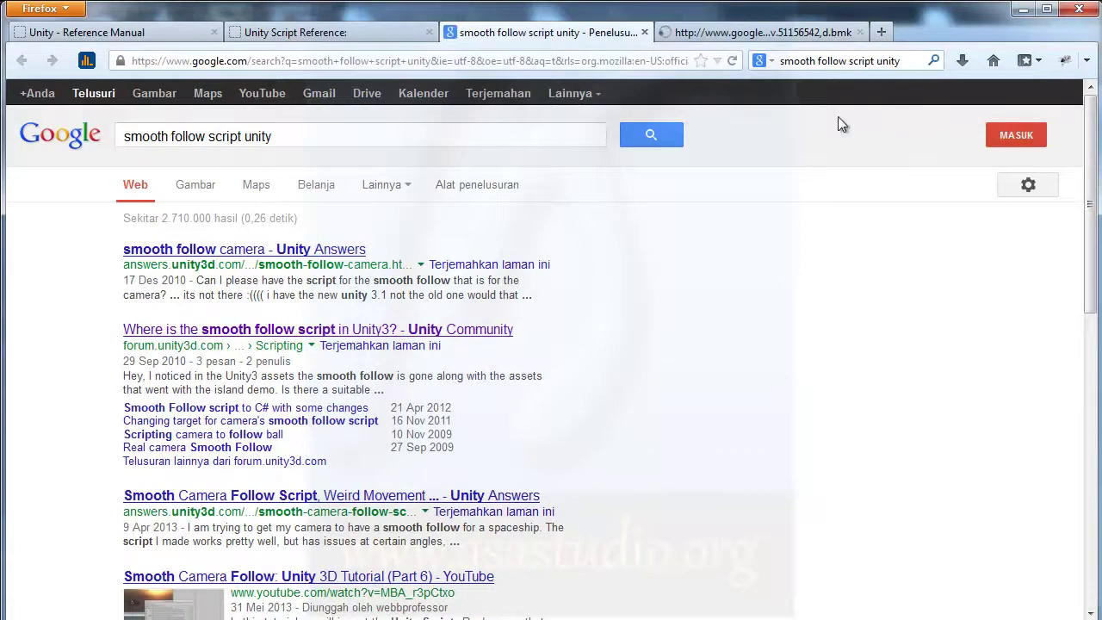
pyautogui.click(769, 35)
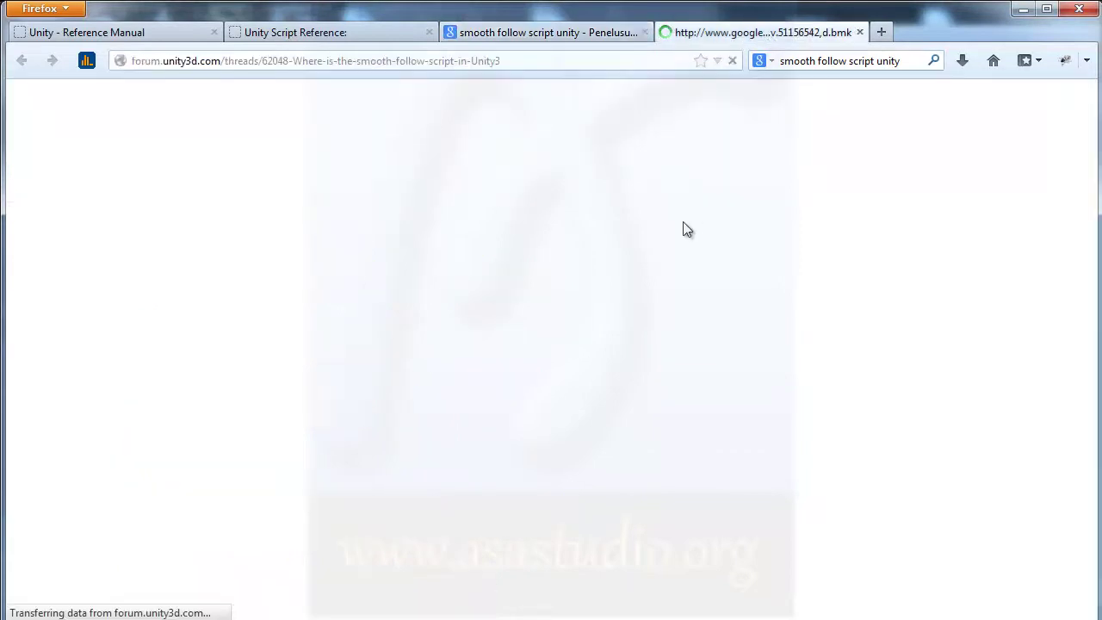
pyautogui.click(577, 45)
pyautogui.scroll(-5, 663, 342)
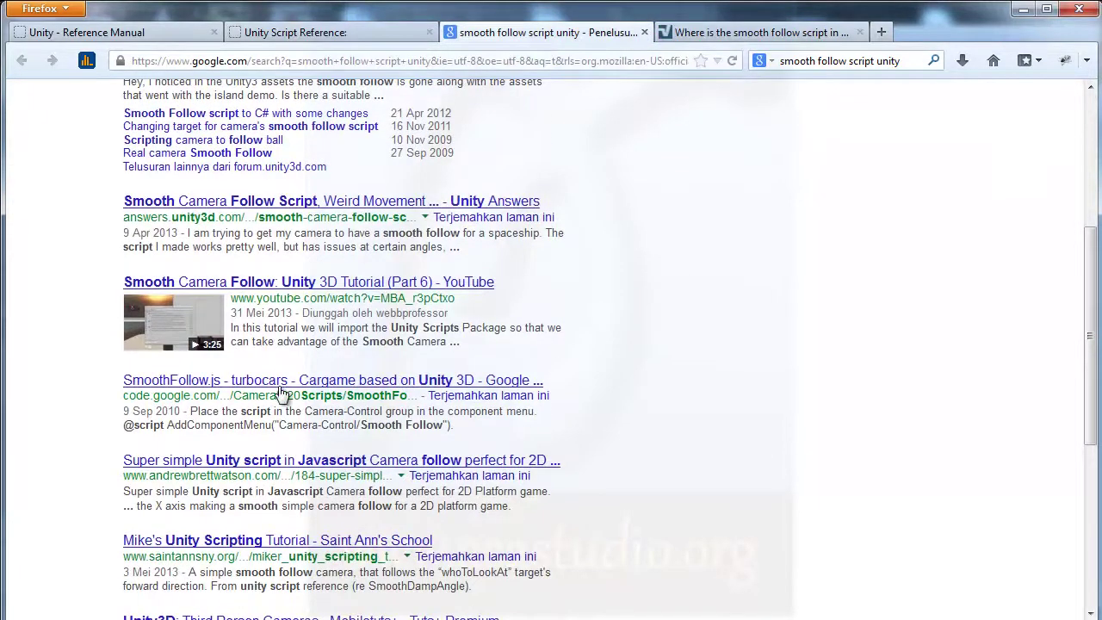
pyautogui.scroll(-2, 662, 363)
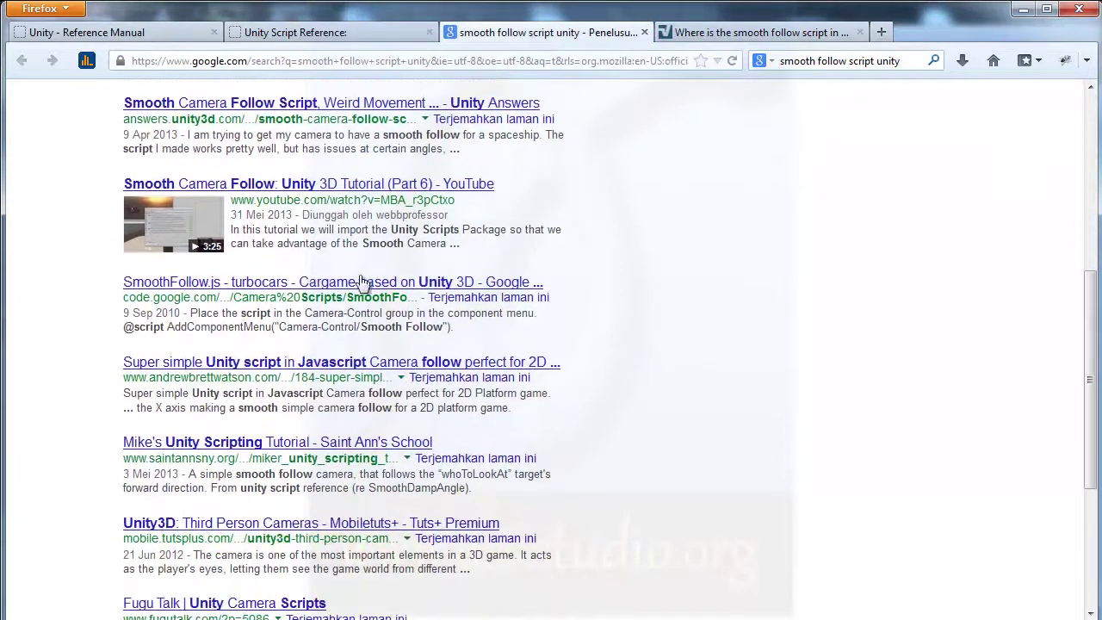
# Copy the 30-line CameraControl code listing from the forum thread
pyautogui.click(754, 32)
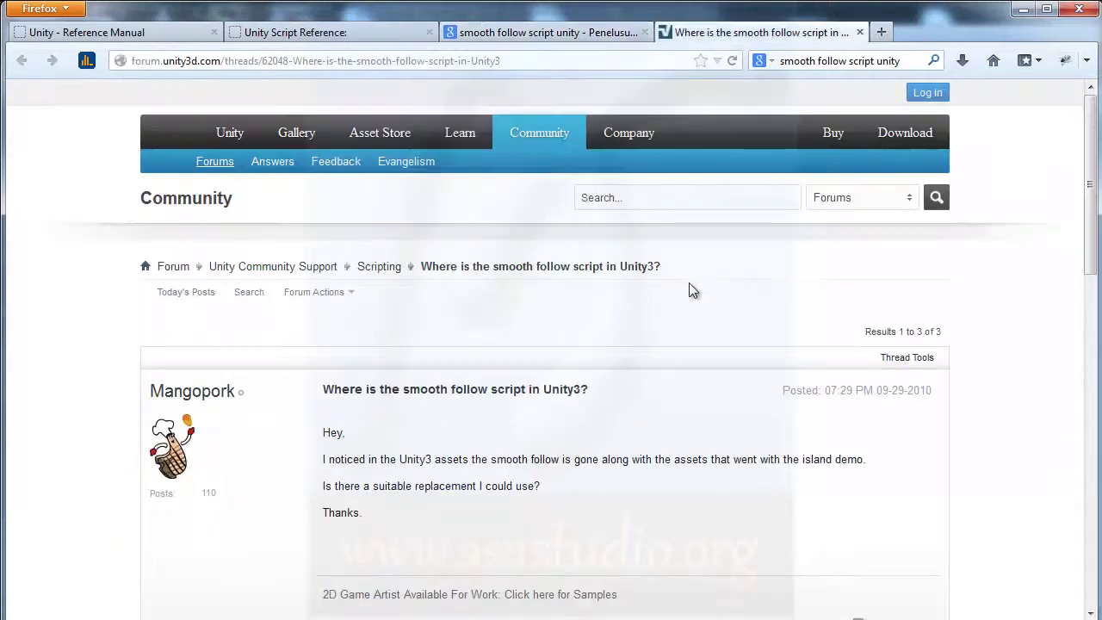
pyautogui.scroll(-4, 698, 291)
pyautogui.scroll(-3, 717, 301)
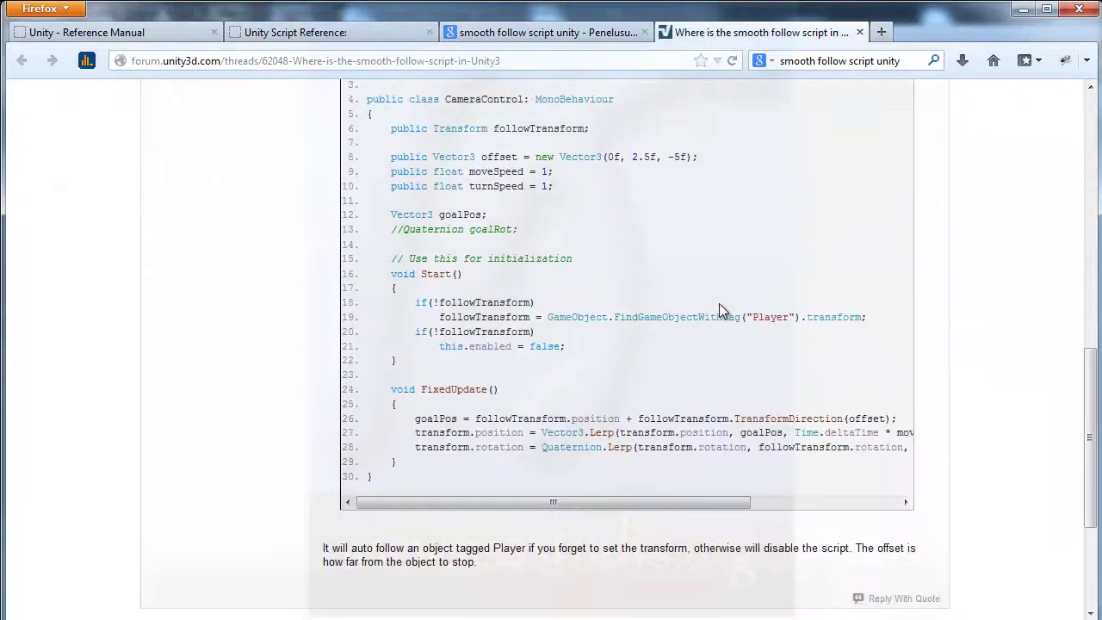
pyautogui.scroll(-3, 1004, 345)
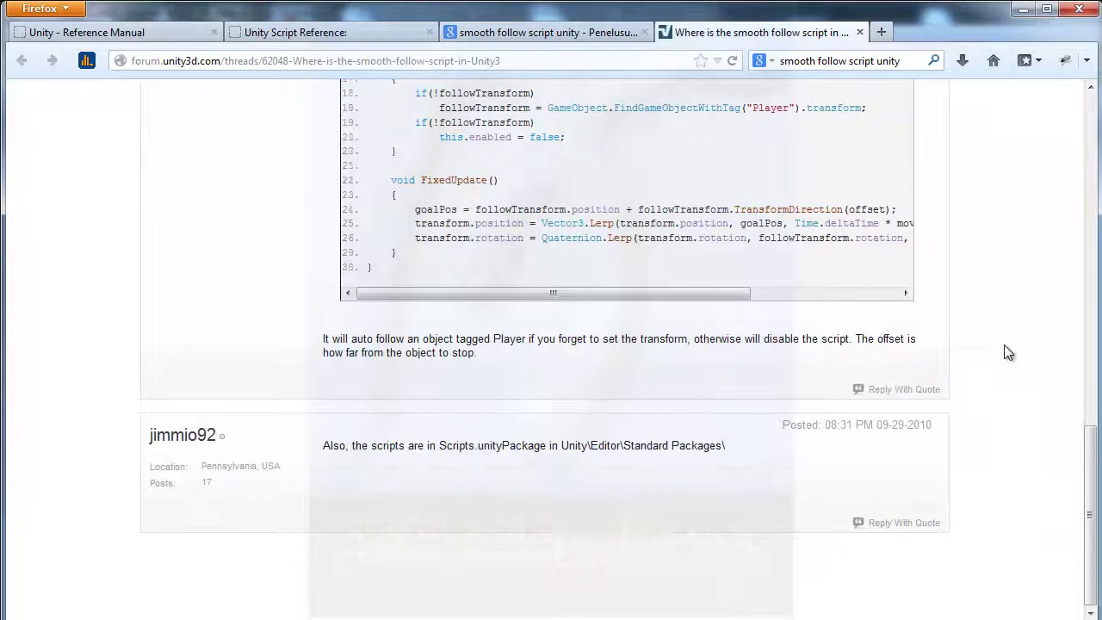
pyautogui.scroll(4, 1009, 352)
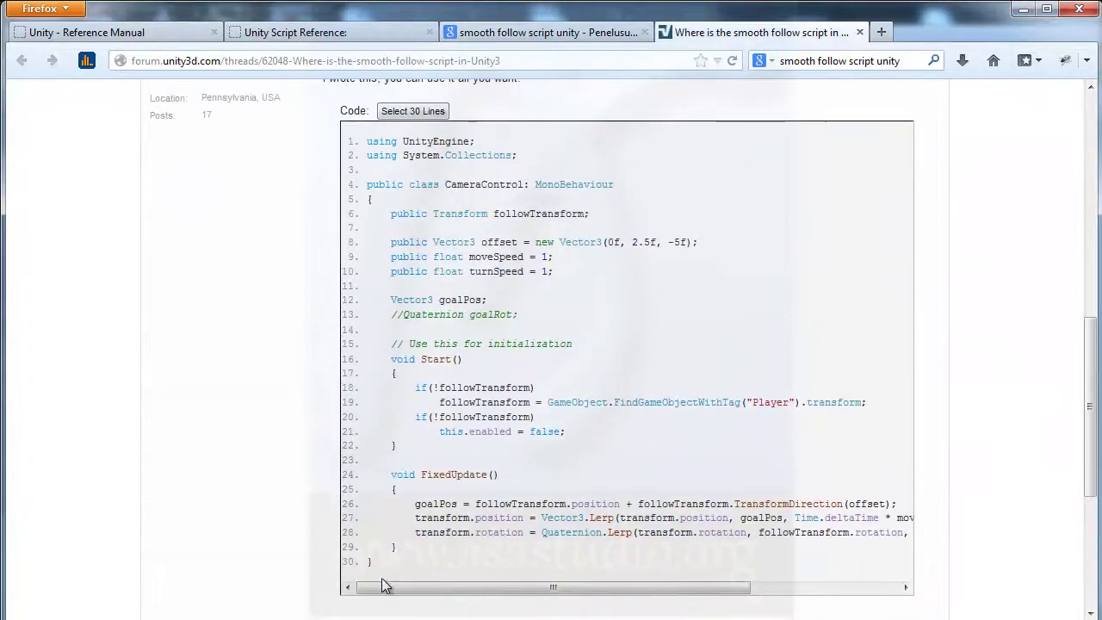
pyautogui.moveTo(380, 562); pyautogui.dragTo(385, 135)
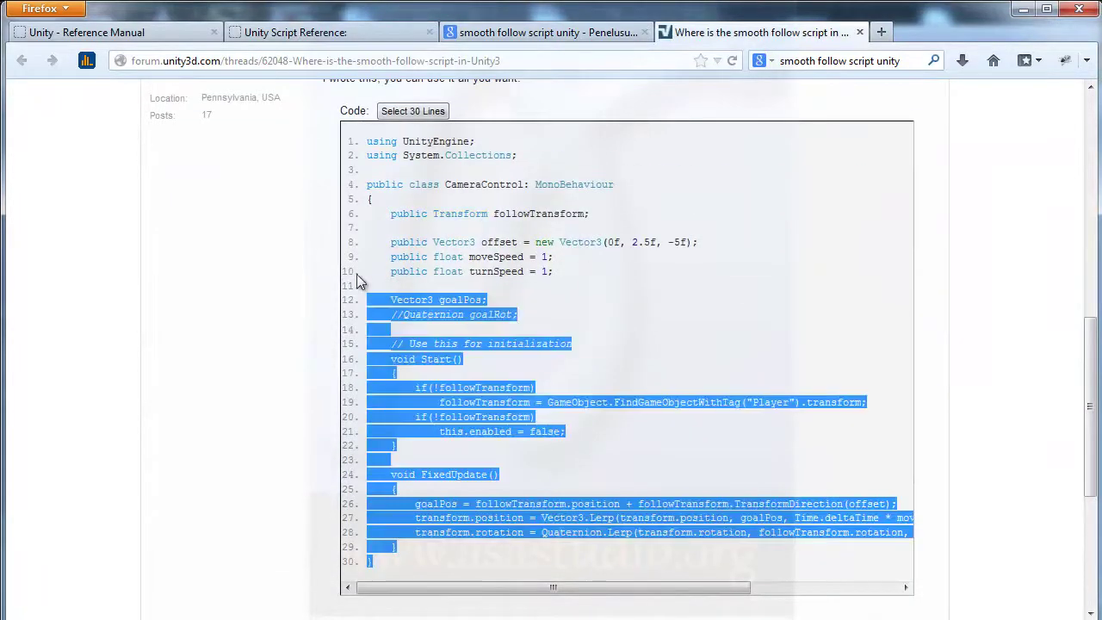
pyautogui.rightClick(387, 139)
pyautogui.click(426, 153)
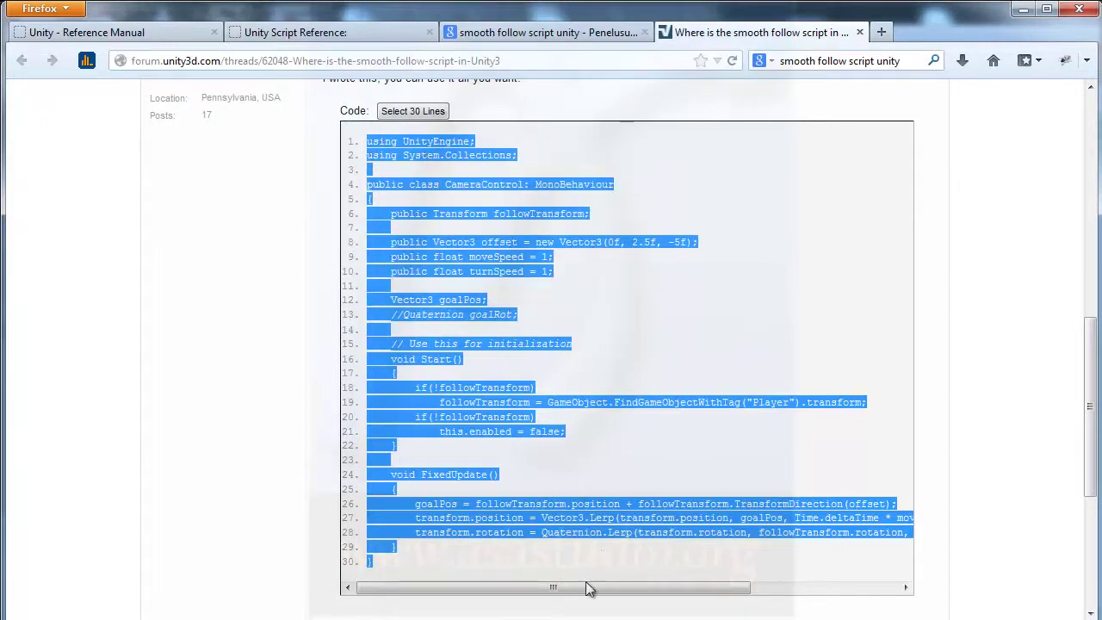
# Create a new Javascript file named Kamera in Unity's Script folder
pyautogui.hotkey('alt', 'Tab')
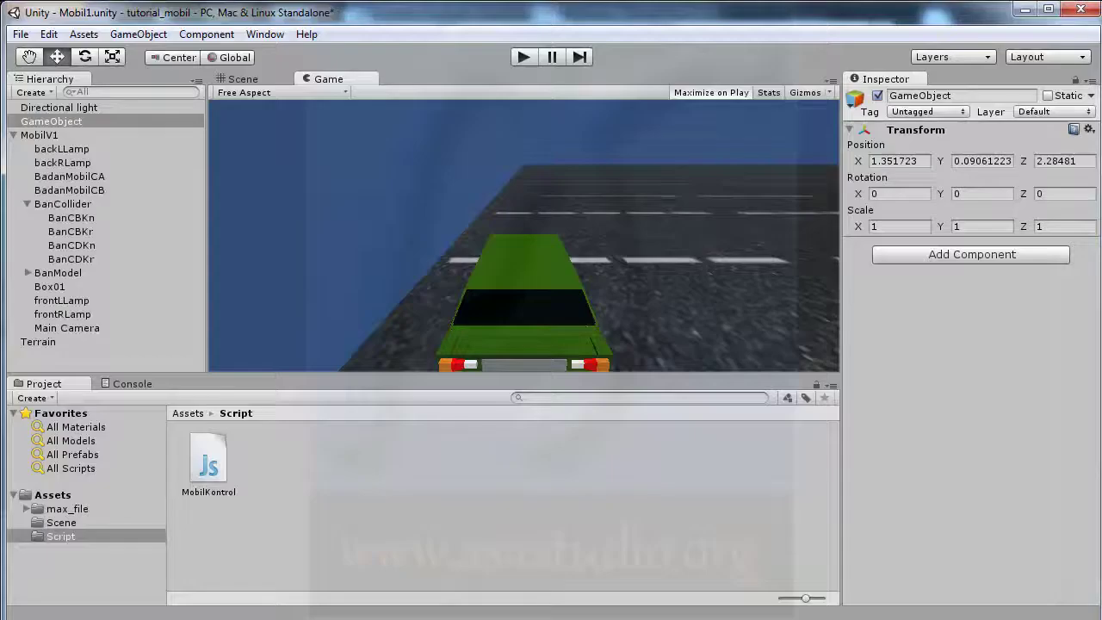
pyautogui.click(298, 459)
pyautogui.rightClick(337, 459)
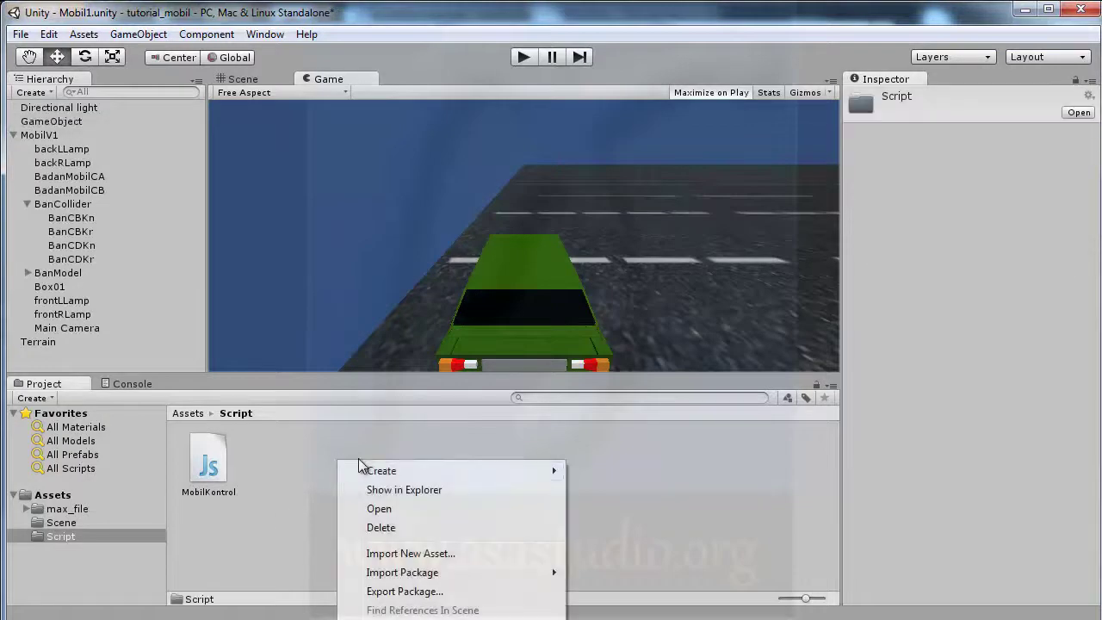
pyautogui.moveTo(396, 475)
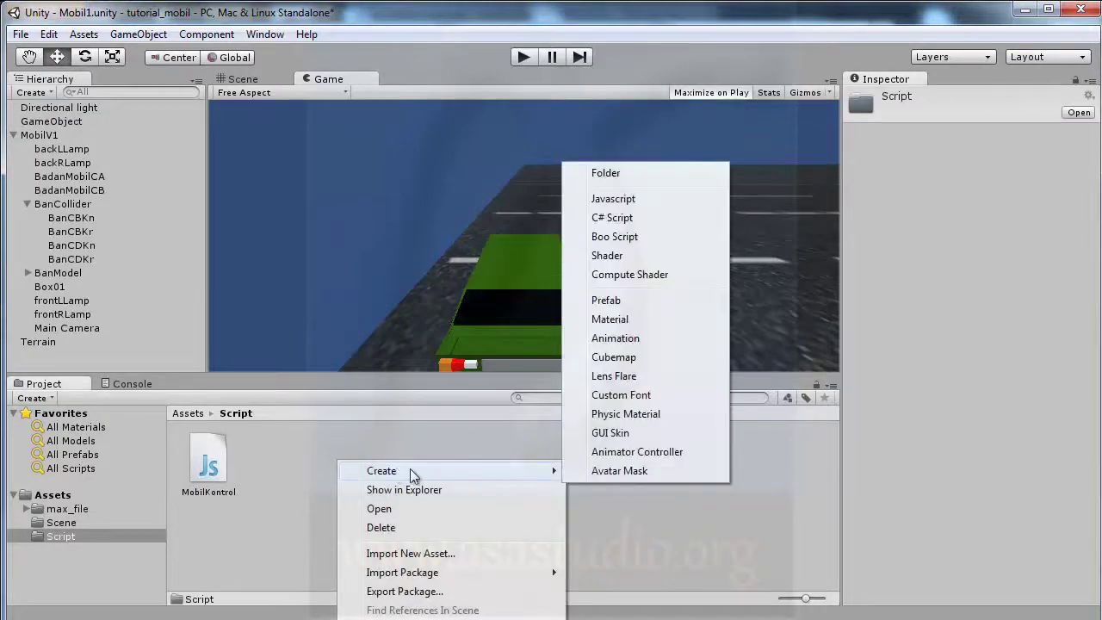
pyautogui.click(641, 200)
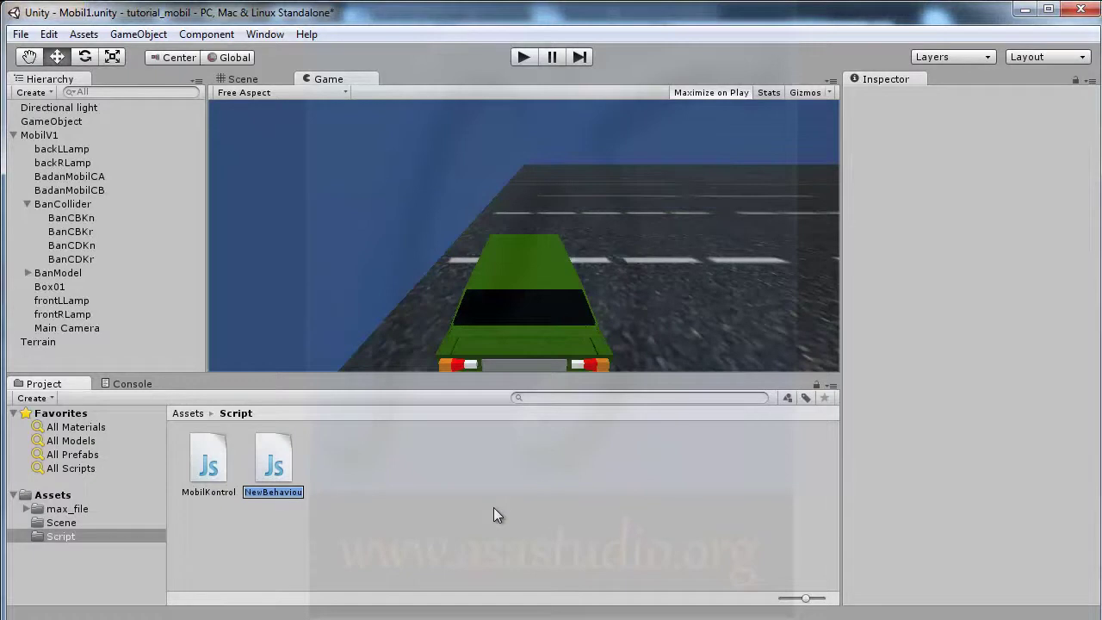
pyautogui.write('K')
pyautogui.write('amera')
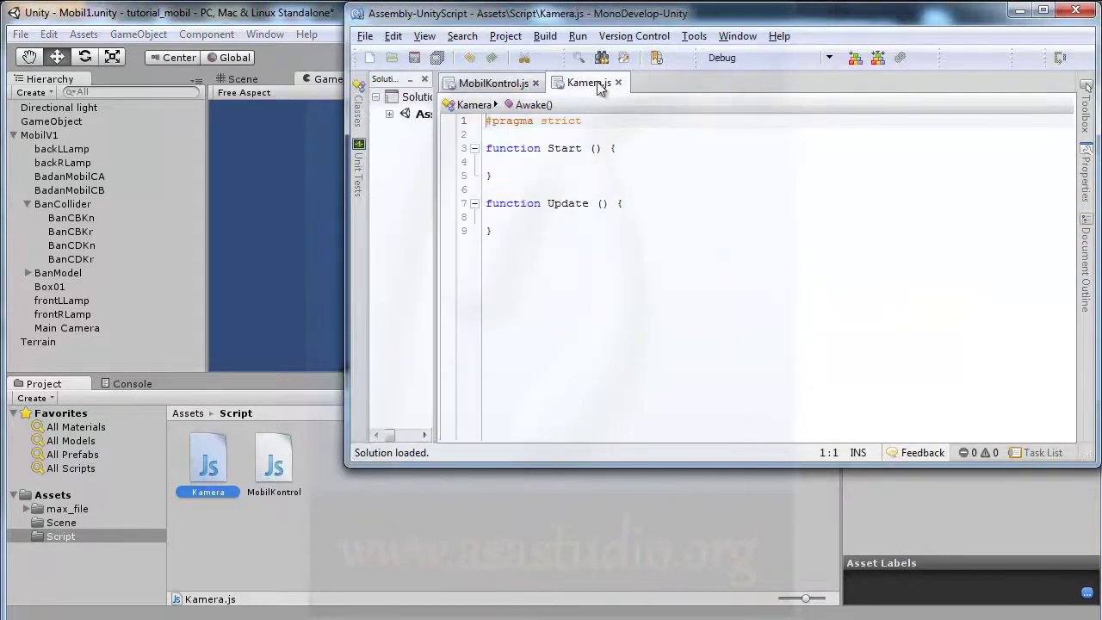
# Replace Kamera.js's template code with the copied CameraControl code and save it
pyautogui.moveTo(520, 233); pyautogui.dragTo(430, 76)
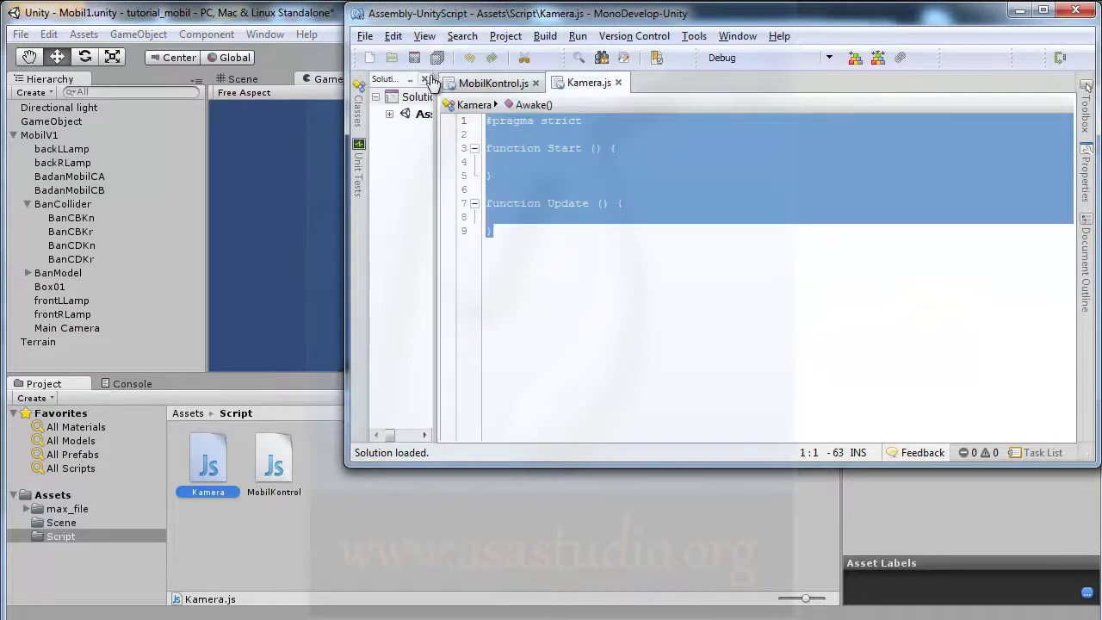
pyautogui.hotkey('ctrl', 'v')
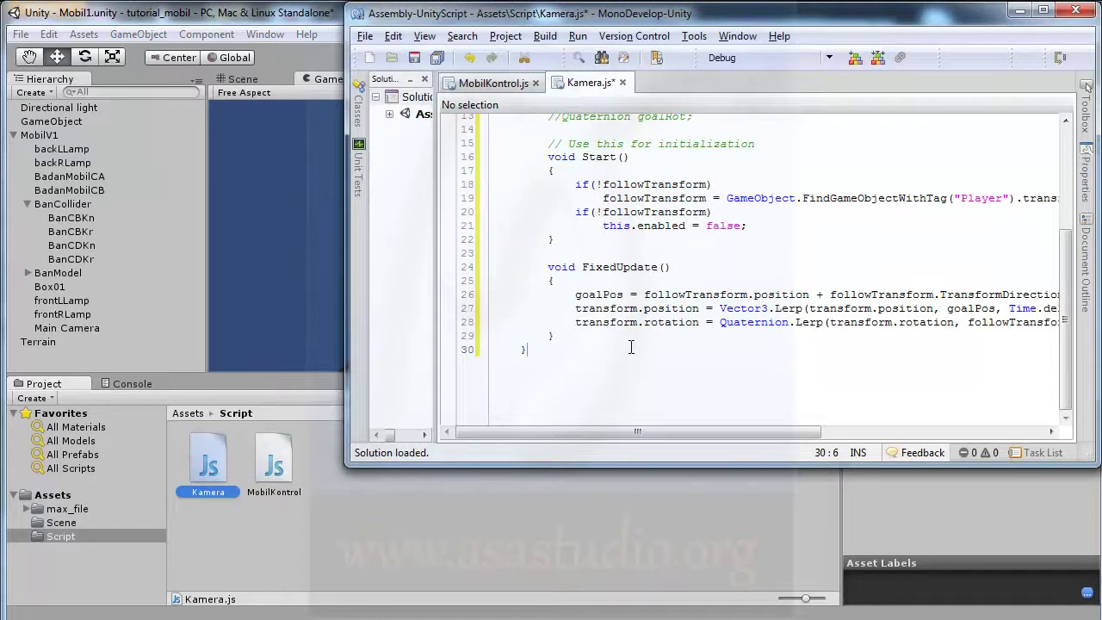
pyautogui.scroll(4, 631, 347)
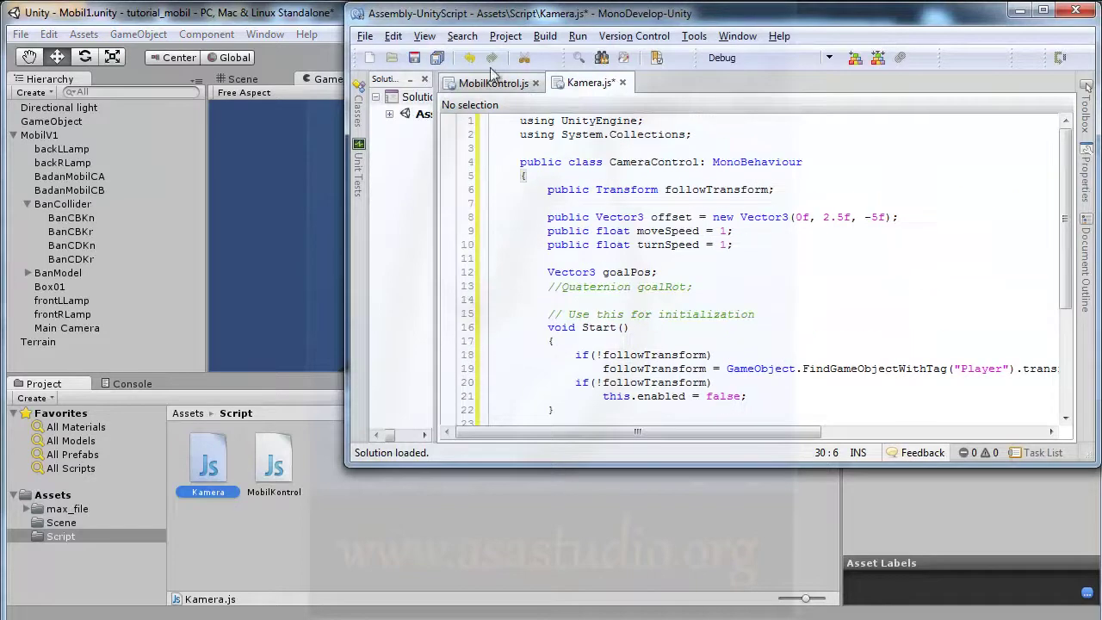
pyautogui.click(439, 62)
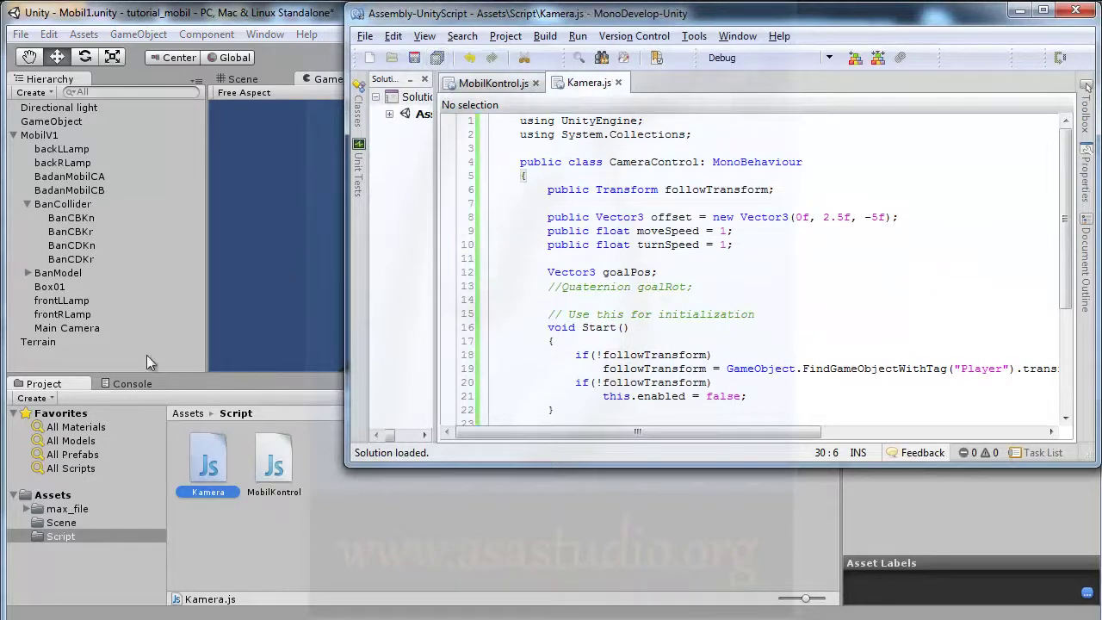
# Move Main Camera out of MobilV1 to the hierarchy root
pyautogui.click(112, 331)
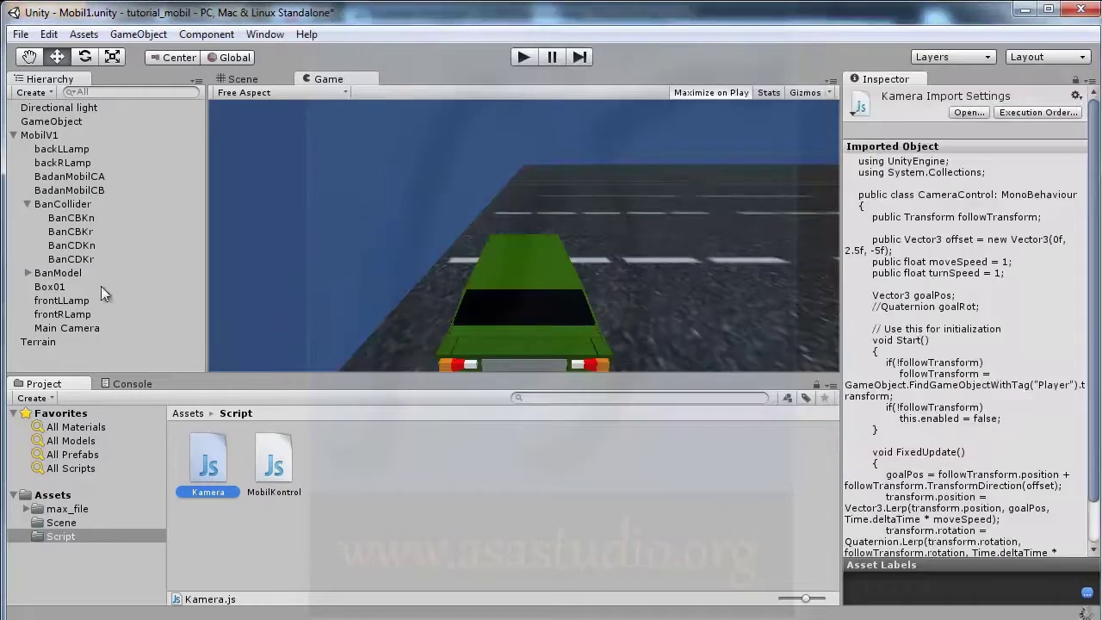
pyautogui.click(72, 329)
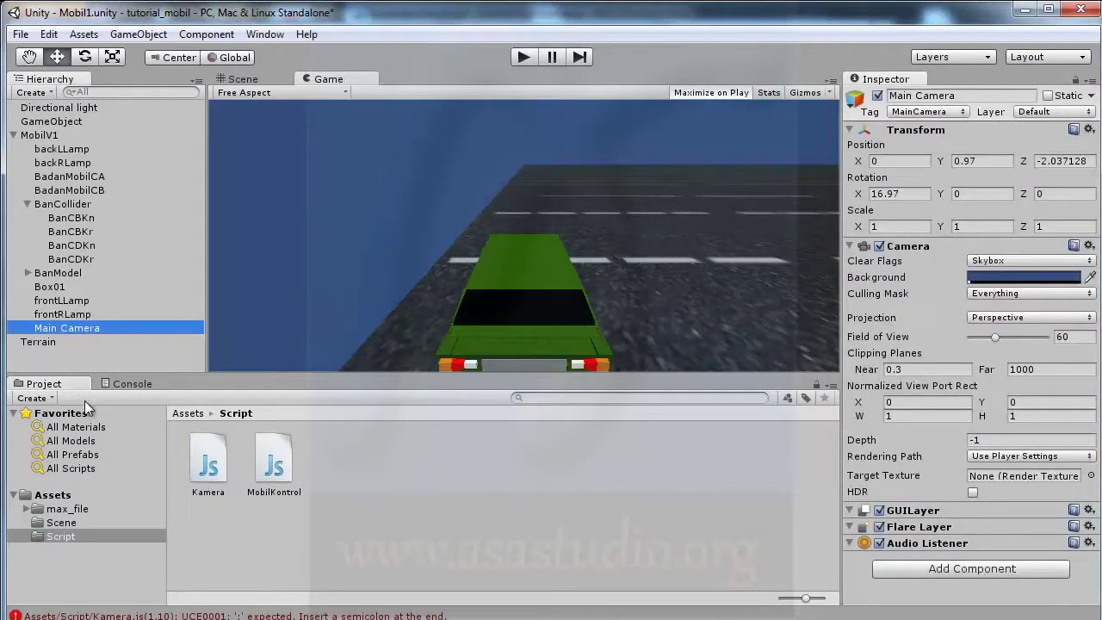
pyautogui.moveTo(78, 328); pyautogui.dragTo(86, 363)
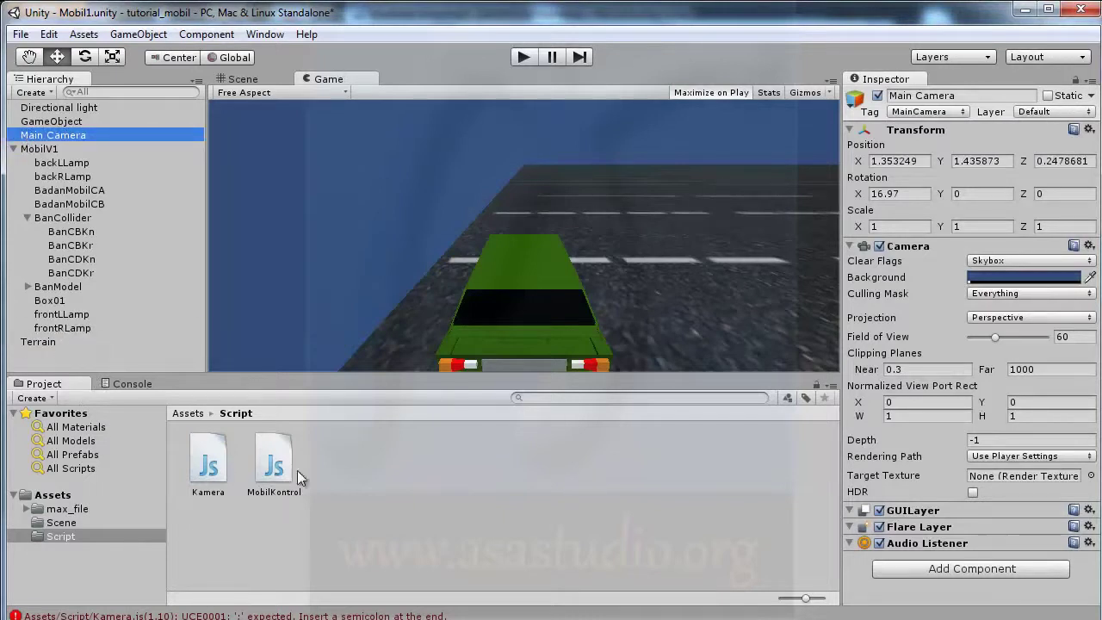
# Open Kamera.js at its first compile error from the Console
pyautogui.click(269, 474)
pyautogui.click(133, 383)
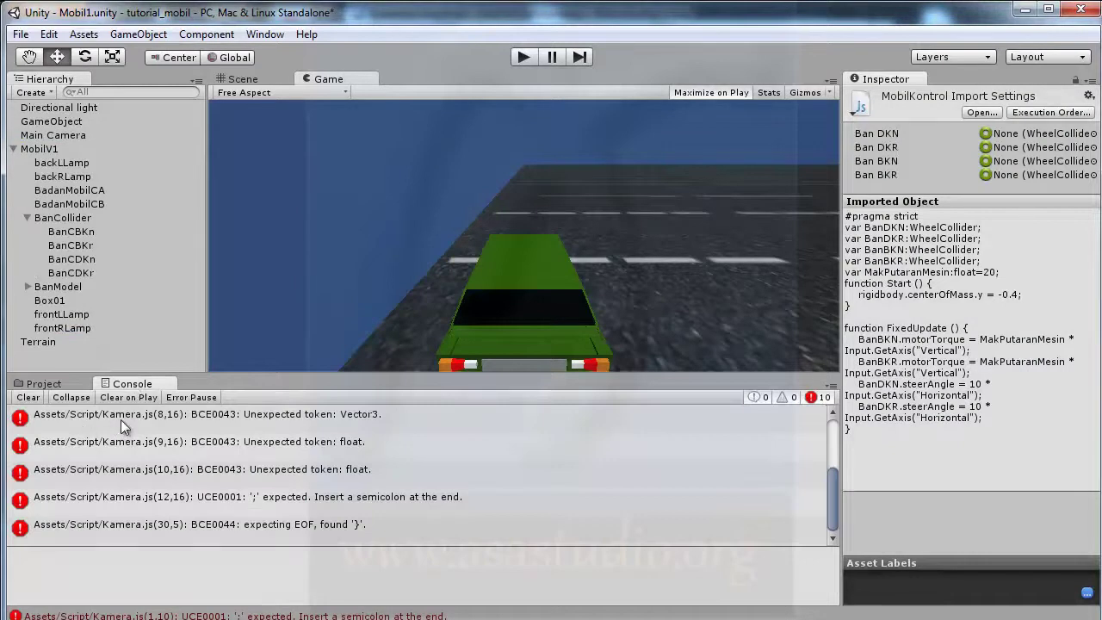
pyautogui.doubleClick(121, 420)
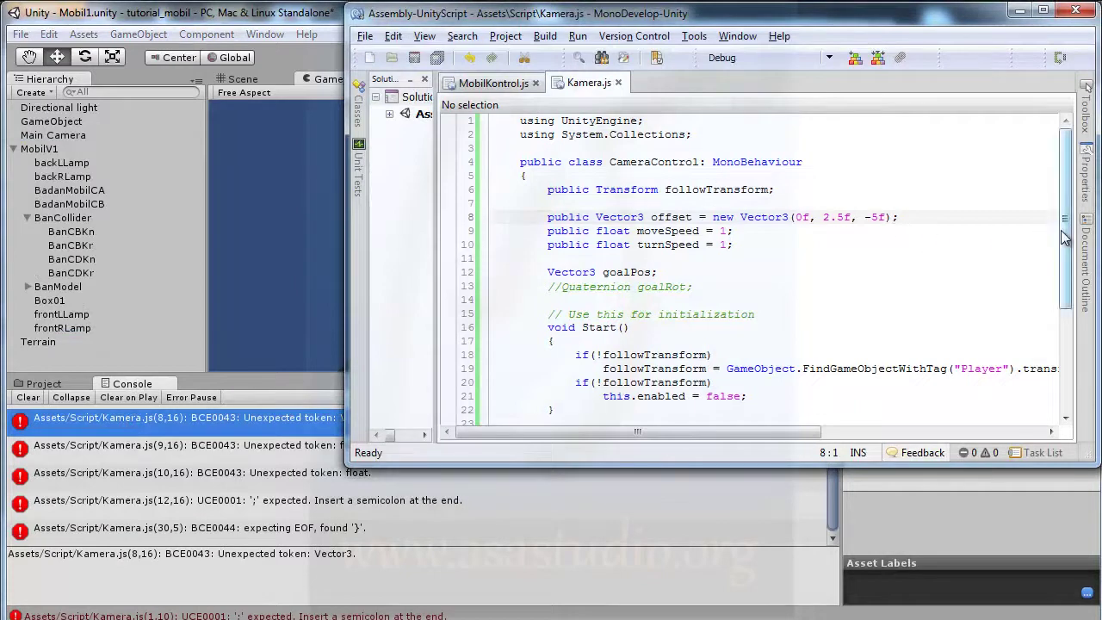
pyautogui.moveTo(1068, 188)
pyautogui.mouseDown()
pyautogui.moveTo(1079, 286)
pyautogui.moveTo(1068, 176)
pyautogui.mouseUp()
pyautogui.moveTo(1068, 256); pyautogui.dragTo(1068, 357)
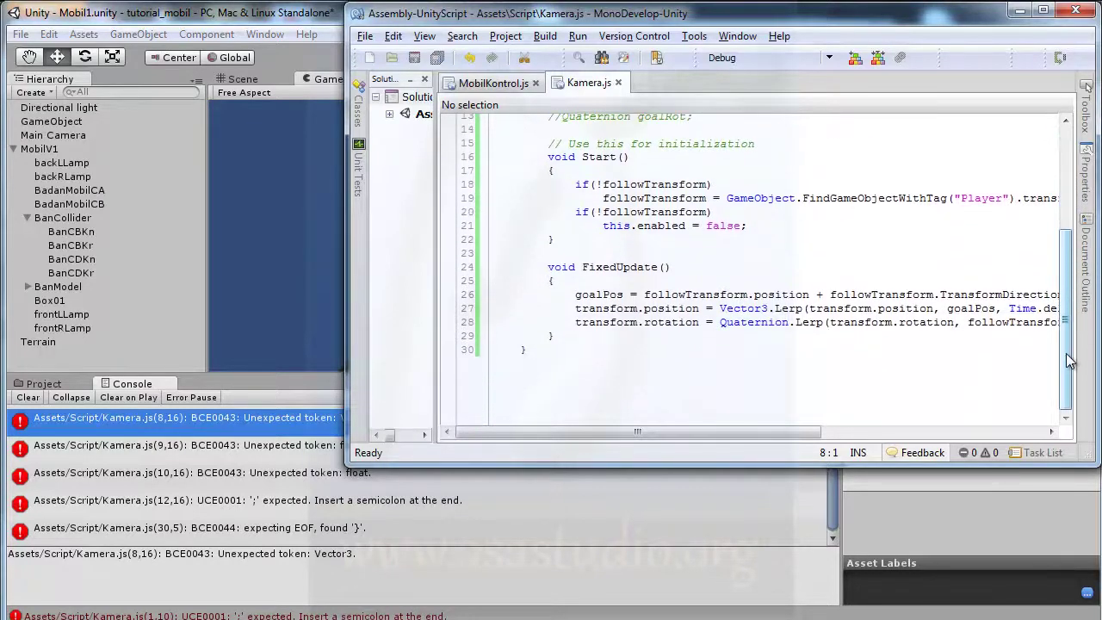
pyautogui.moveTo(638, 433); pyautogui.dragTo(893, 433)
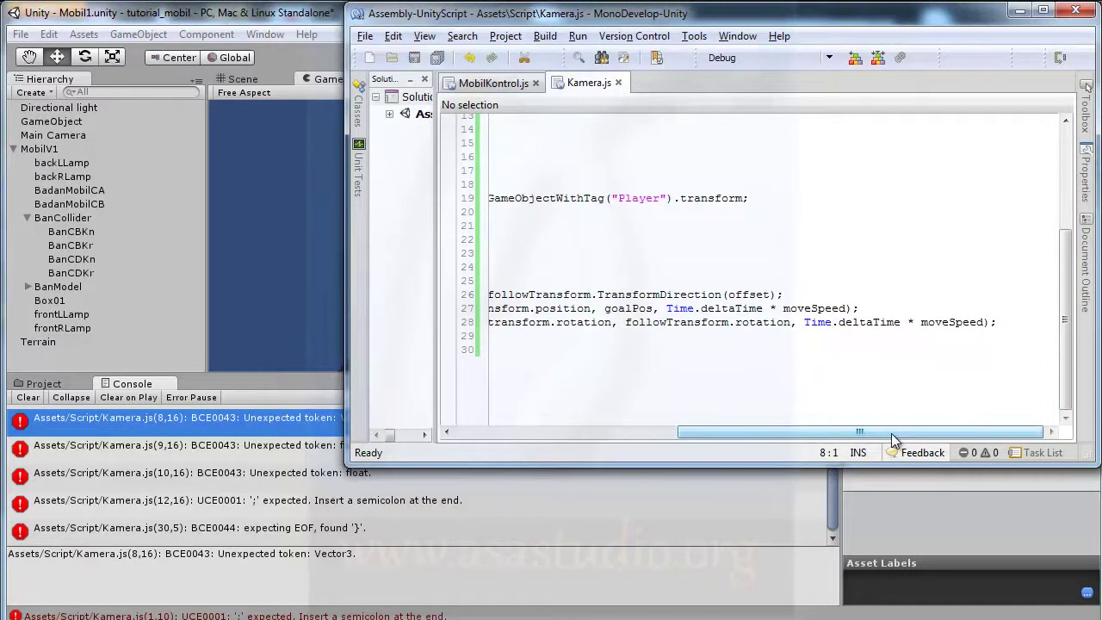
pyautogui.moveTo(888, 433)
pyautogui.mouseDown()
pyautogui.moveTo(651, 433)
pyautogui.moveTo(674, 433)
pyautogui.mouseUp()
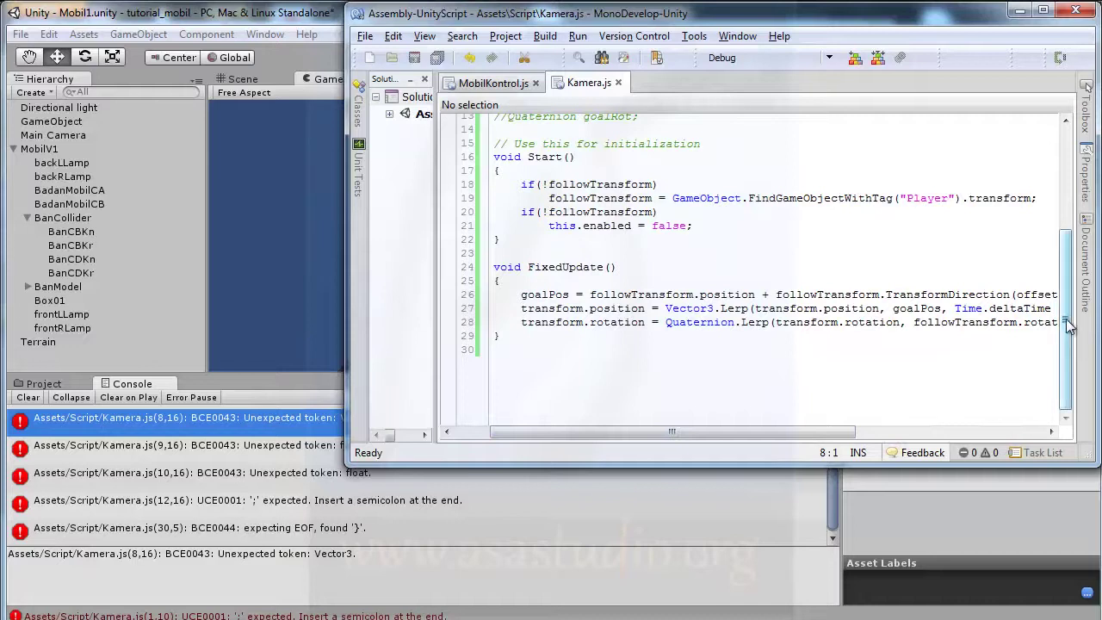
pyautogui.moveTo(1066, 327); pyautogui.dragTo(1084, 211)
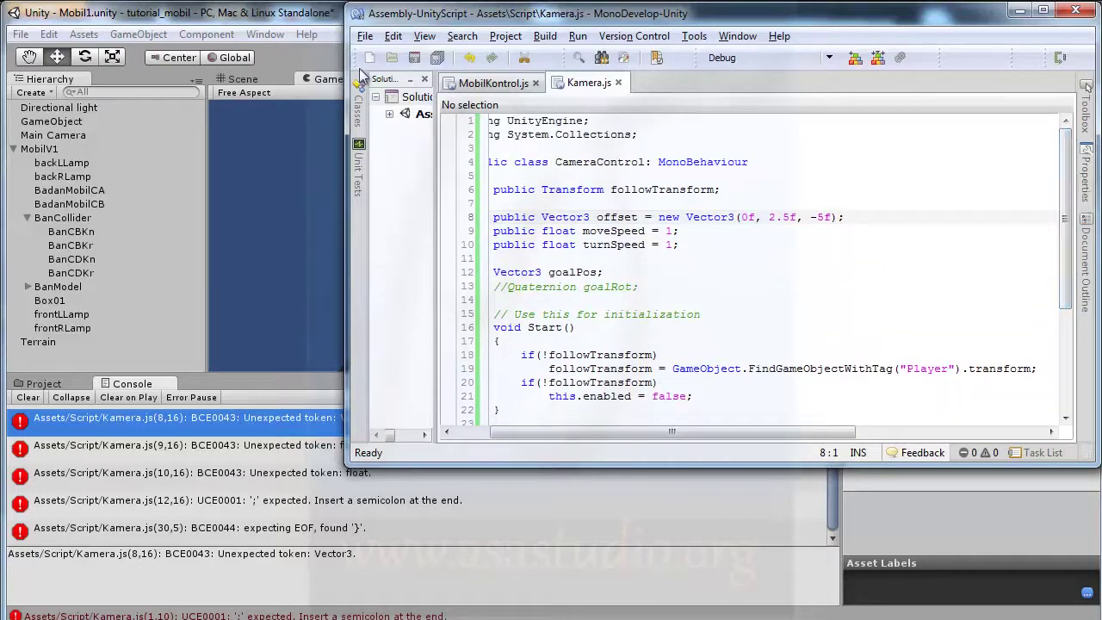
# Select the Kamera script in the Script folder to preview its CameraControl code
pyautogui.click(327, 311)
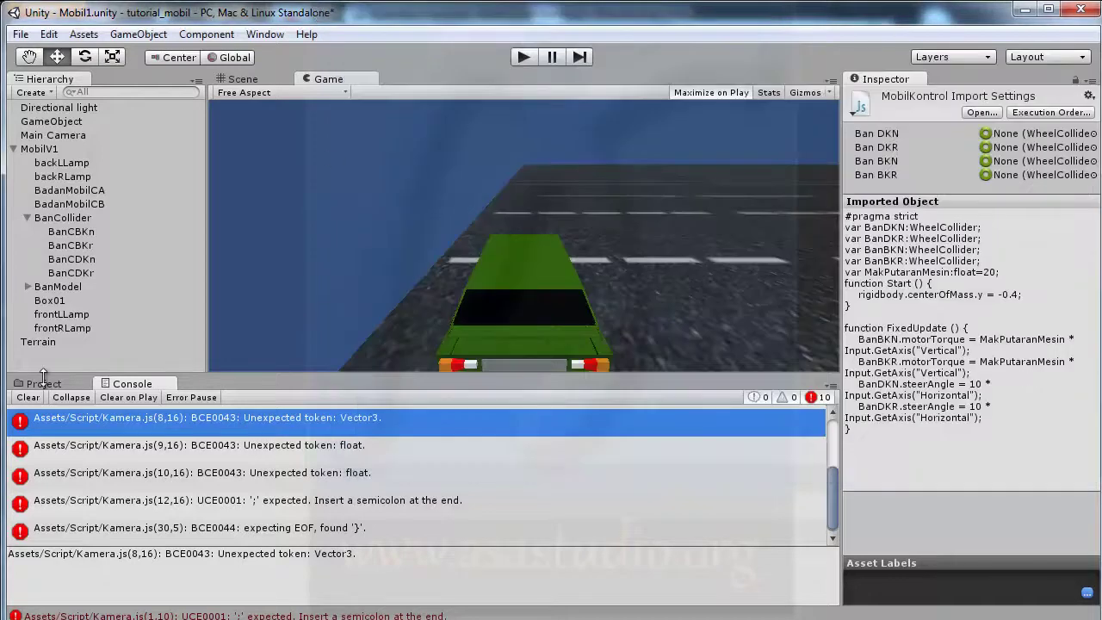
pyautogui.click(43, 384)
pyautogui.click(208, 462)
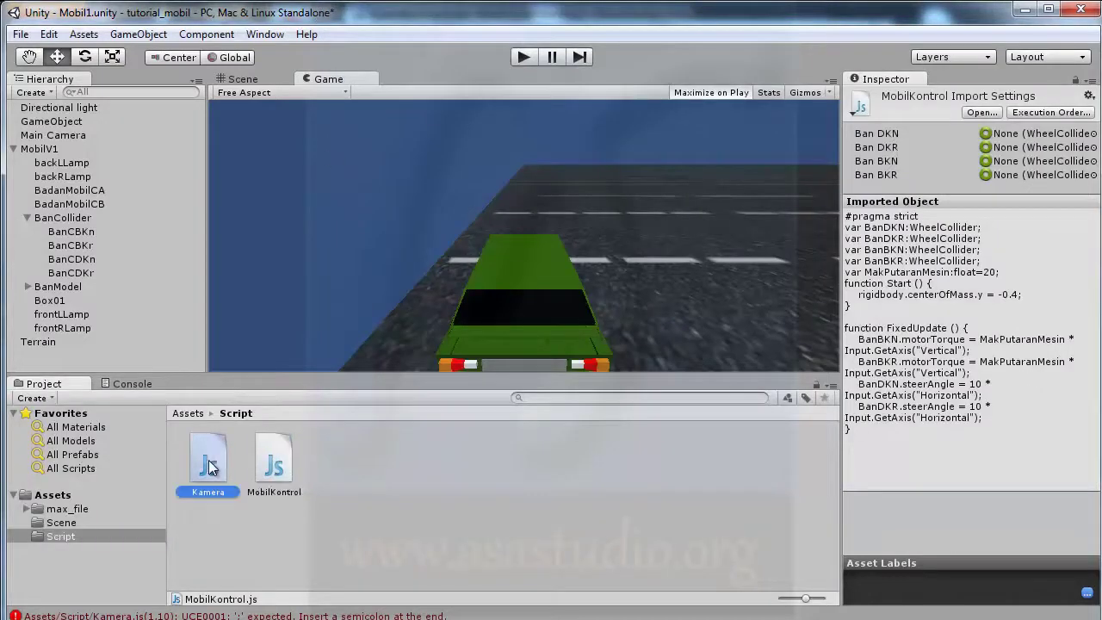
pyautogui.scroll(-3, 1098, 401)
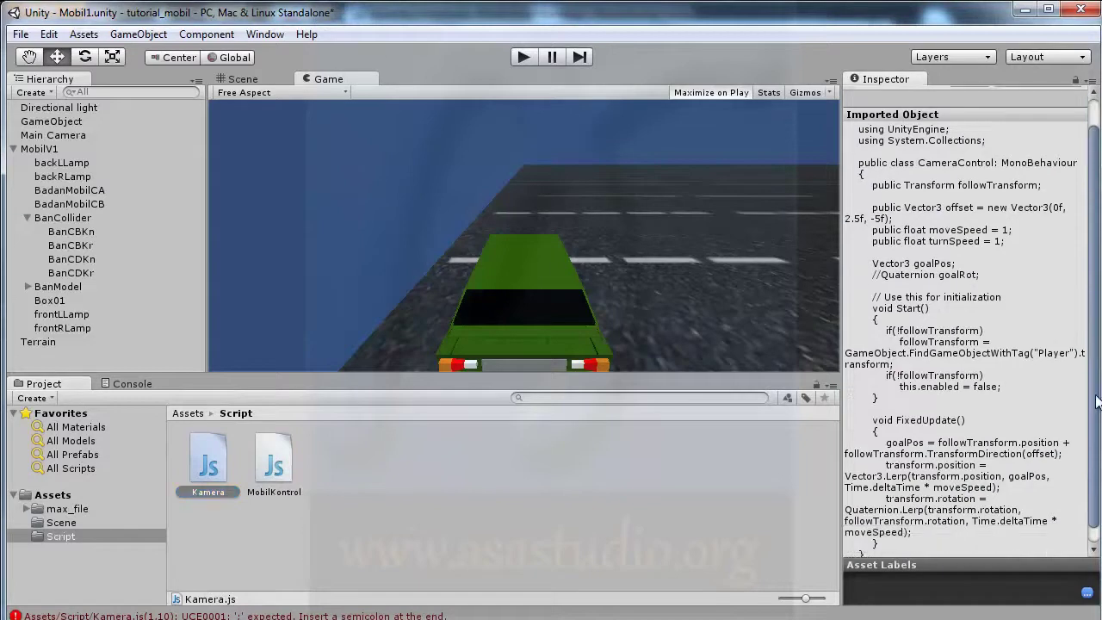
pyautogui.scroll(-1, 1098, 401)
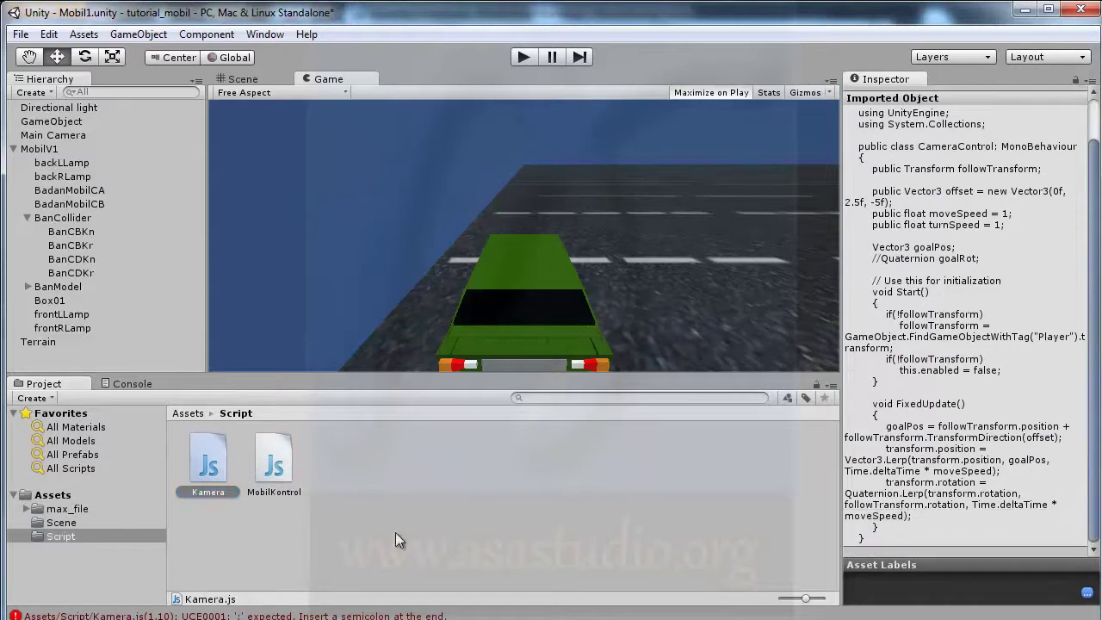
# Open the SmoothFollow.js search result in a new Firefox tab
pyautogui.hotkey('alt', 'Tab')
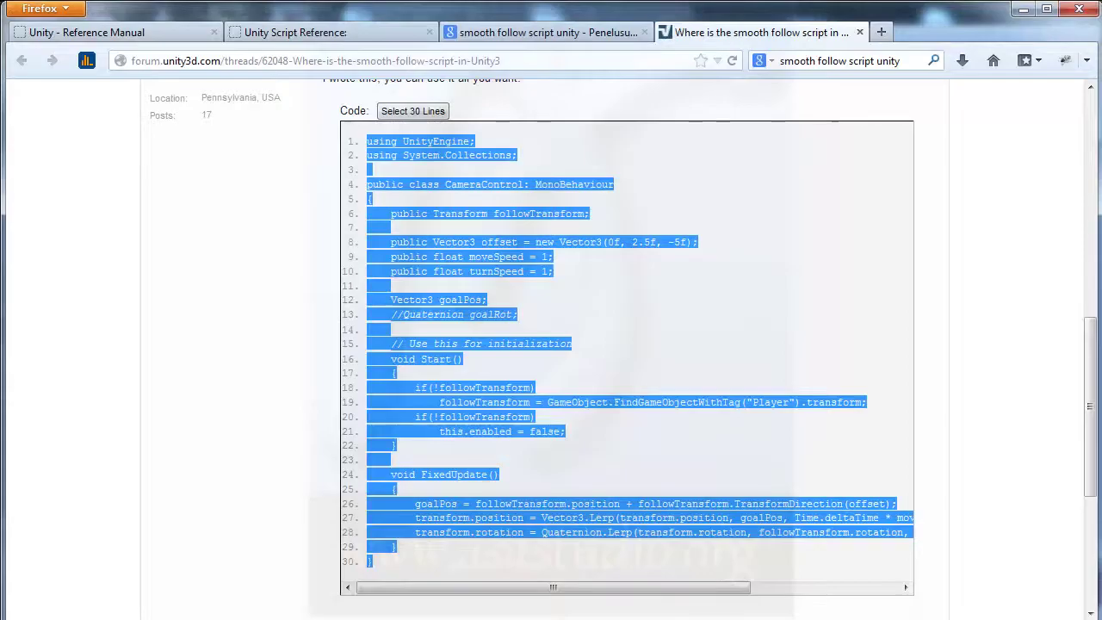
pyautogui.click(698, 204)
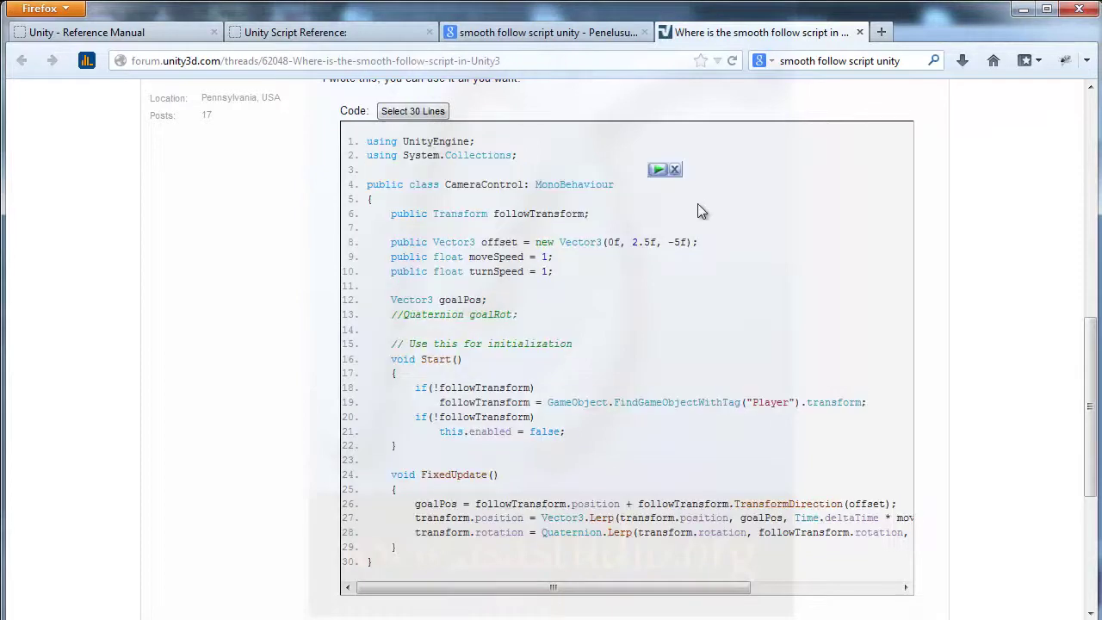
pyautogui.scroll(7, 698, 204)
pyautogui.scroll(4, 697, 204)
pyautogui.click(541, 34)
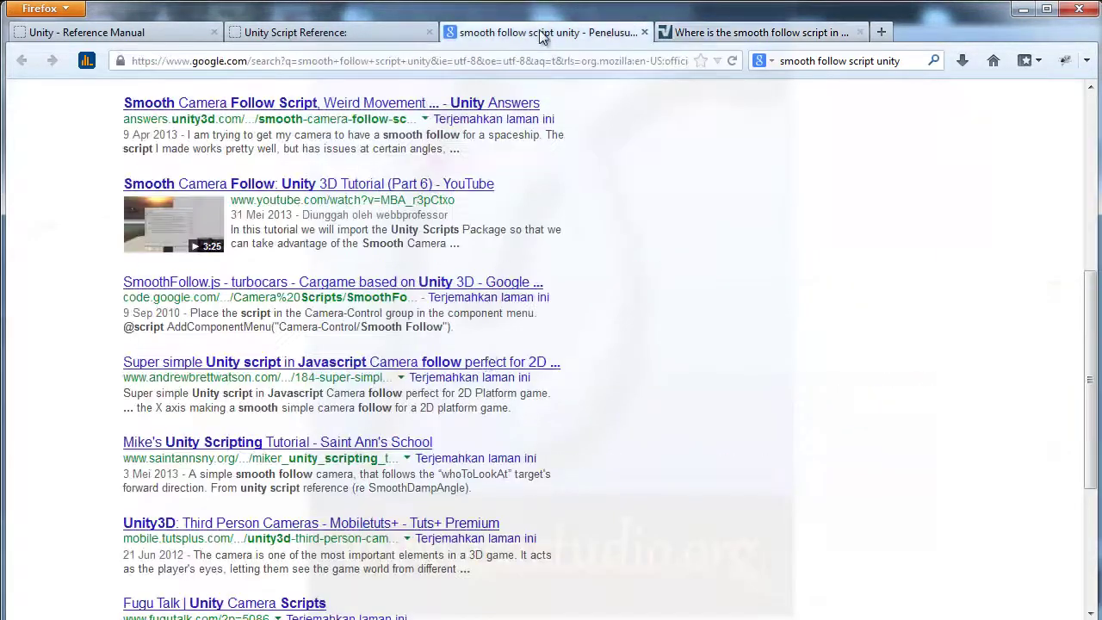
pyautogui.rightClick(254, 286)
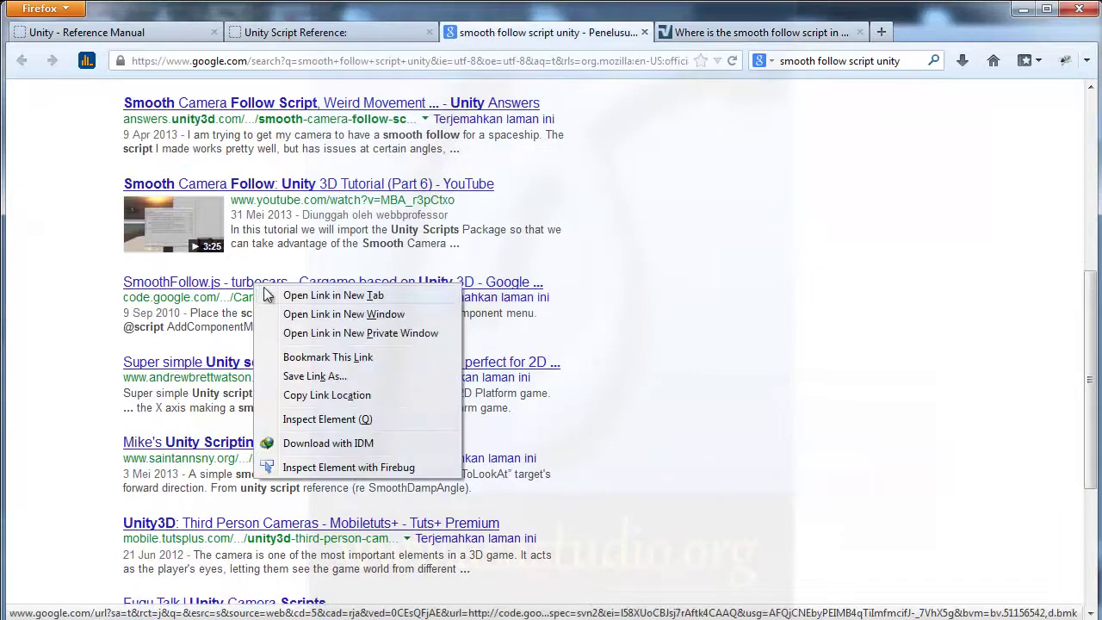
pyautogui.click(293, 293)
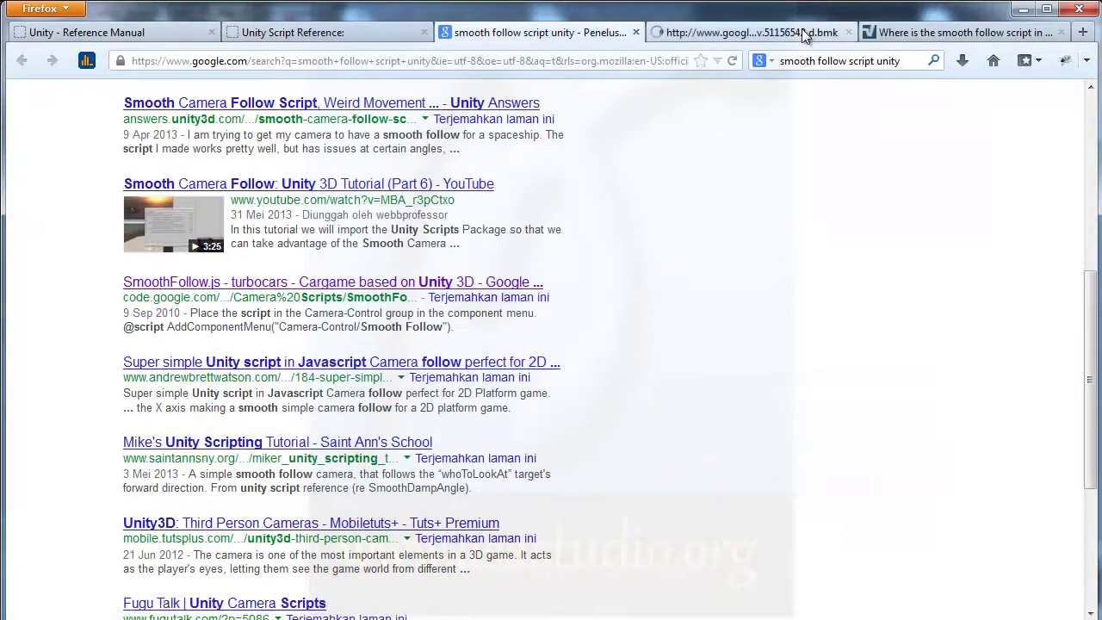
# Select the 57-line SmoothFollow.js script code on the turbocars page
pyautogui.click(750, 32)
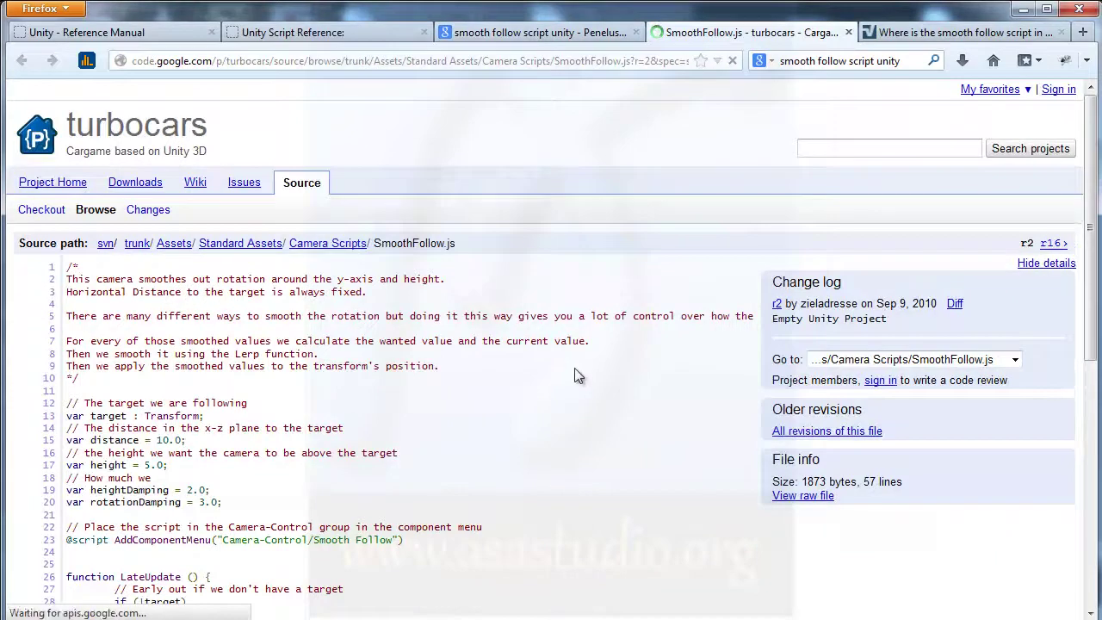
pyautogui.scroll(-4, 551, 374)
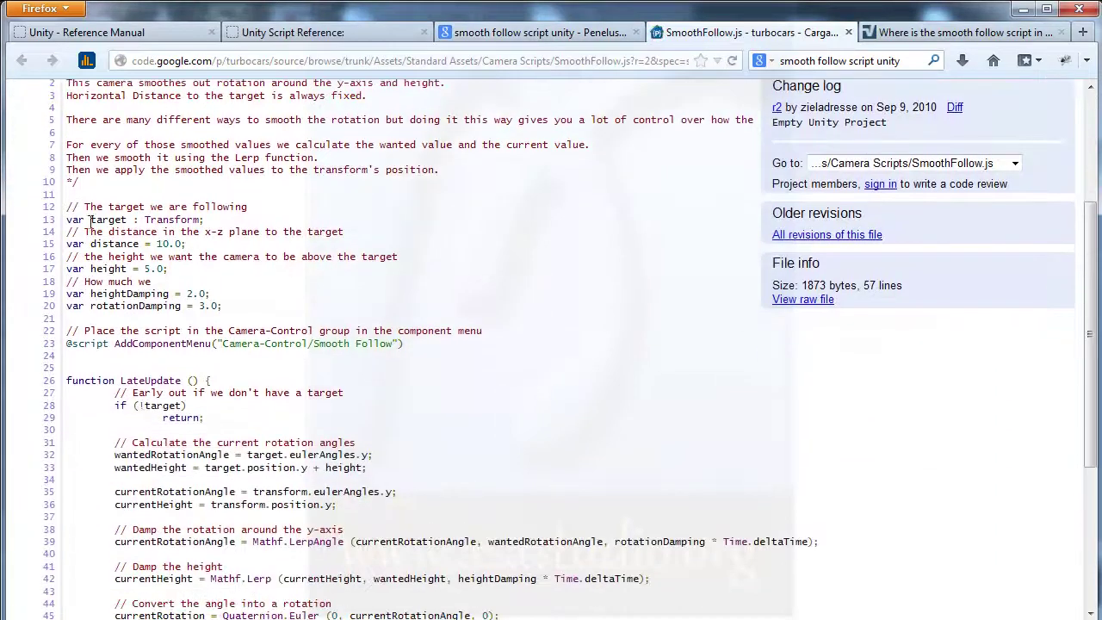
pyautogui.scroll(-5, 220, 293)
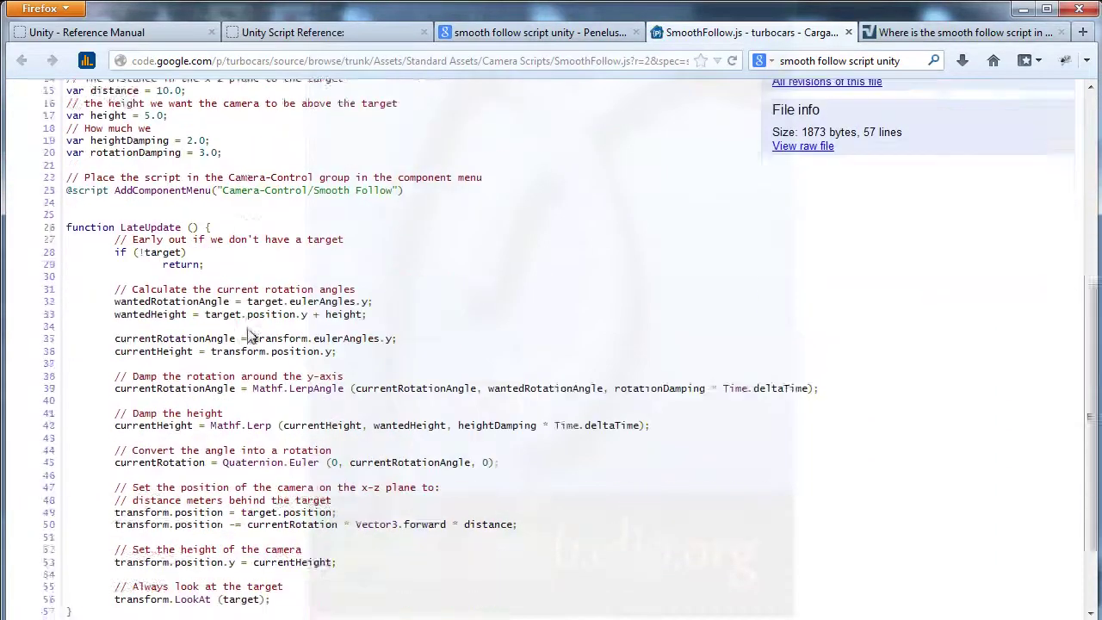
pyautogui.moveTo(92, 519)
pyautogui.mouseDown()
pyautogui.moveTo(75, 127)
pyautogui.moveTo(69, 269)
pyautogui.mouseUp()
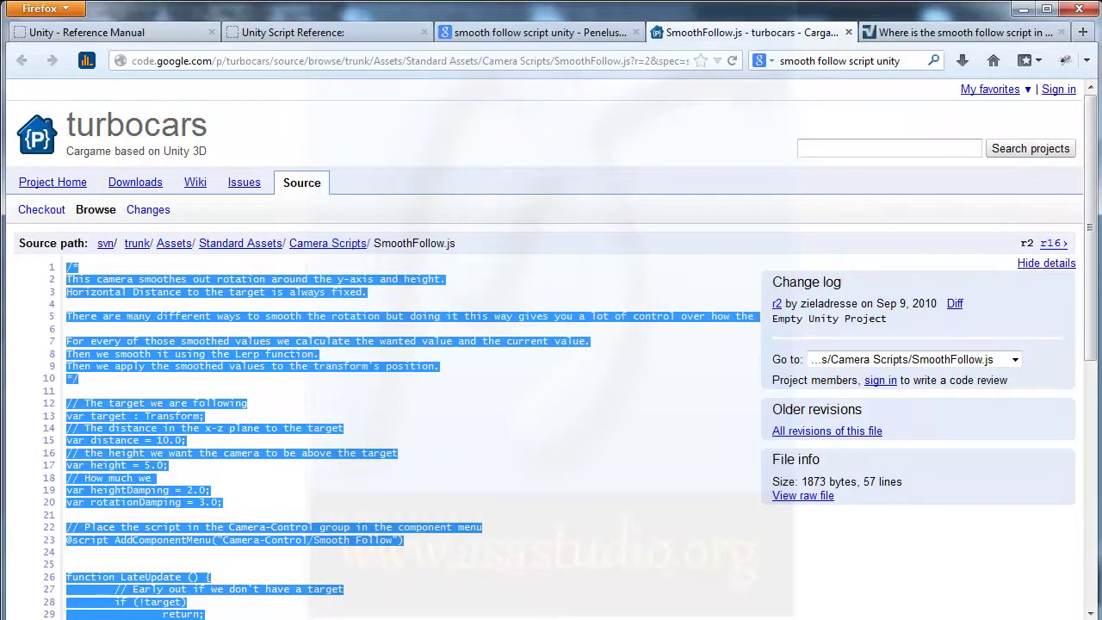
pyautogui.hotkey('alt', 'Tab')
# Replace all of Kamera.js with the SmoothFollow code and save it
pyautogui.click(602, 124)
pyautogui.hotkey('ctrl', 'a')
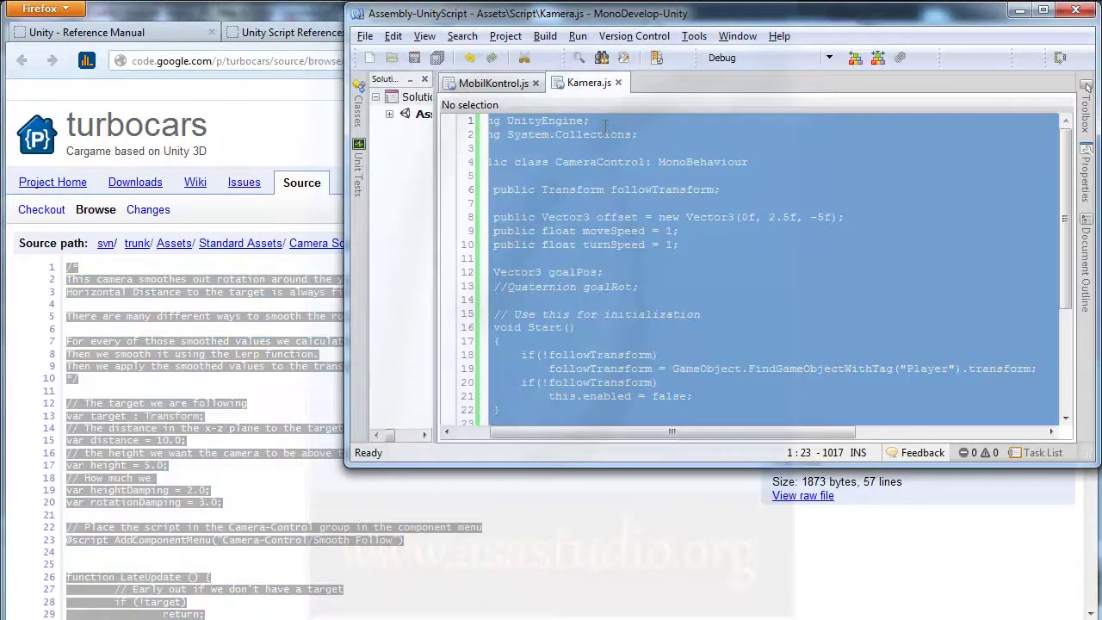
pyautogui.hotkey('ctrl', 'v')
pyautogui.click(607, 246)
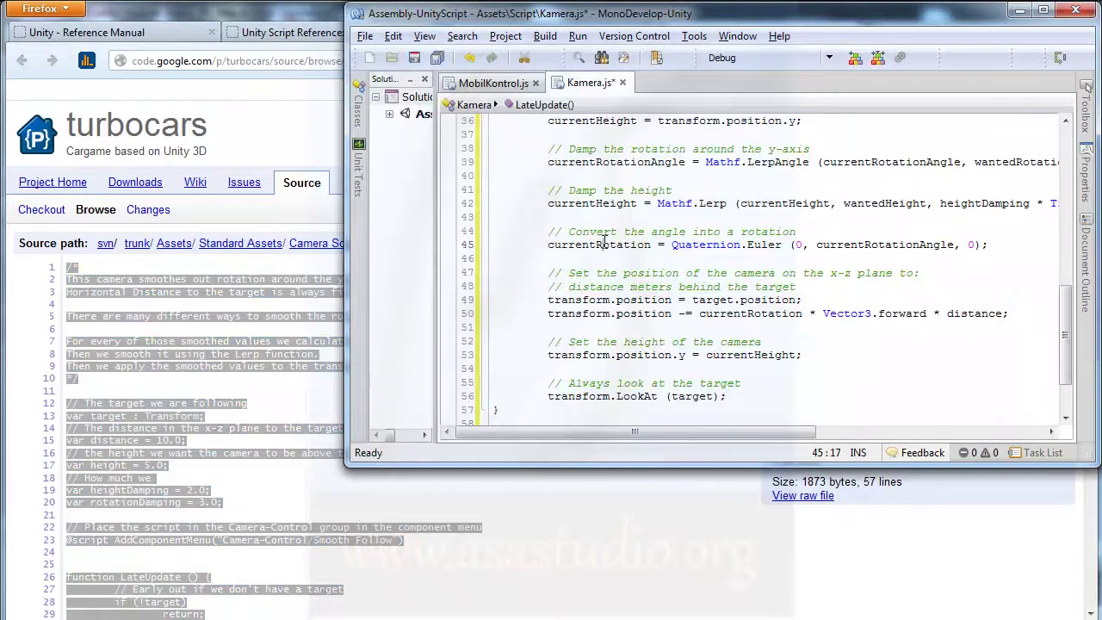
pyautogui.scroll(6, 607, 242)
pyautogui.scroll(5, 606, 242)
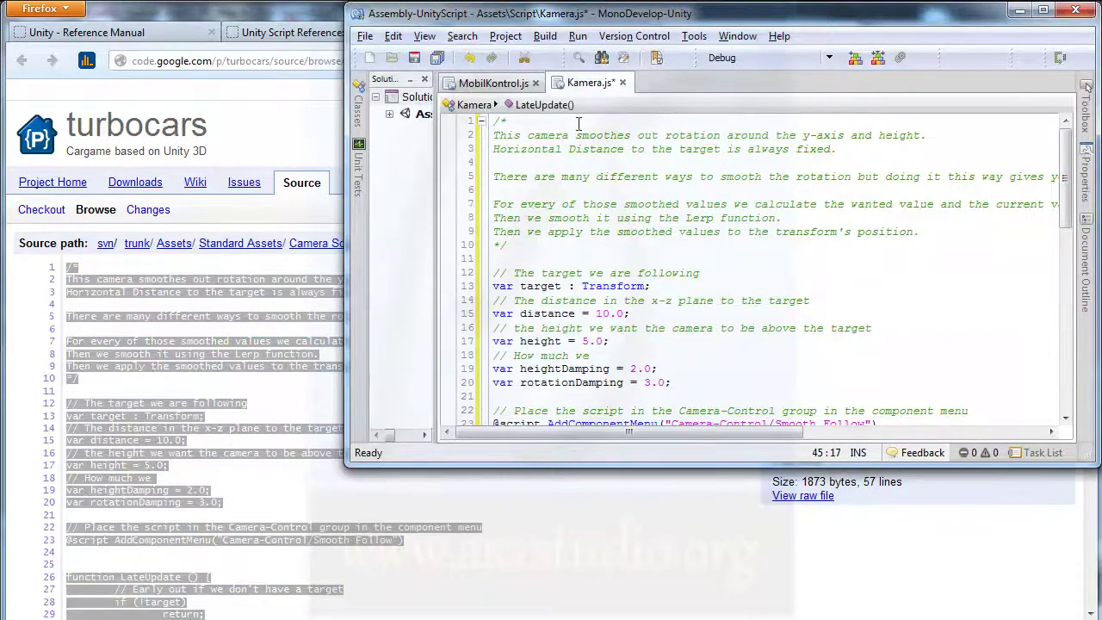
pyautogui.scroll(-5, 627, 254)
pyautogui.scroll(-8, 630, 262)
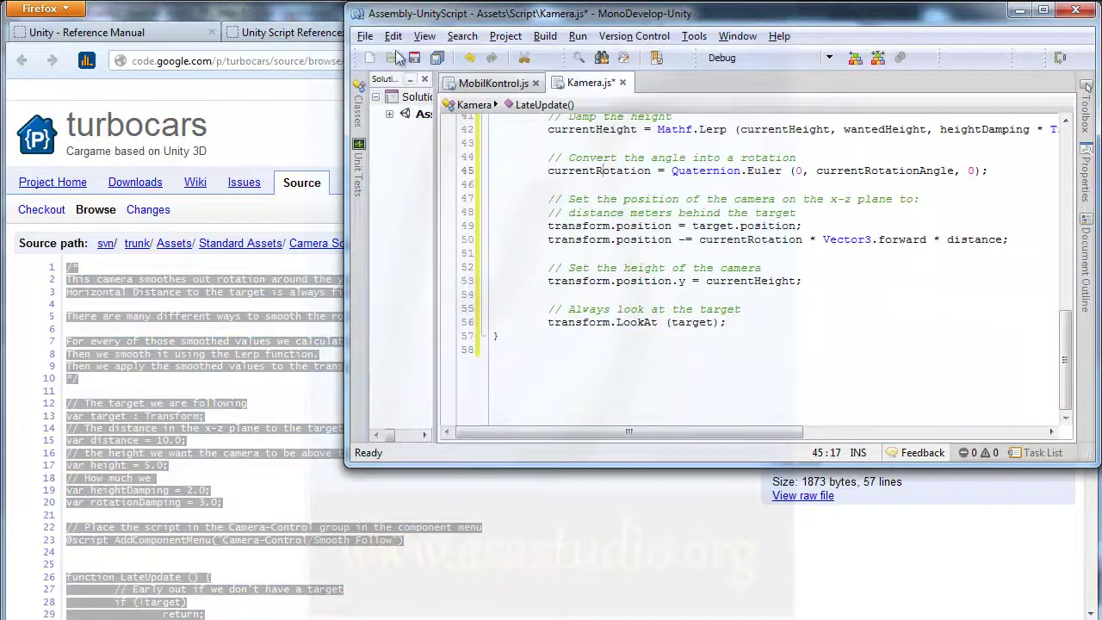
pyautogui.click(439, 58)
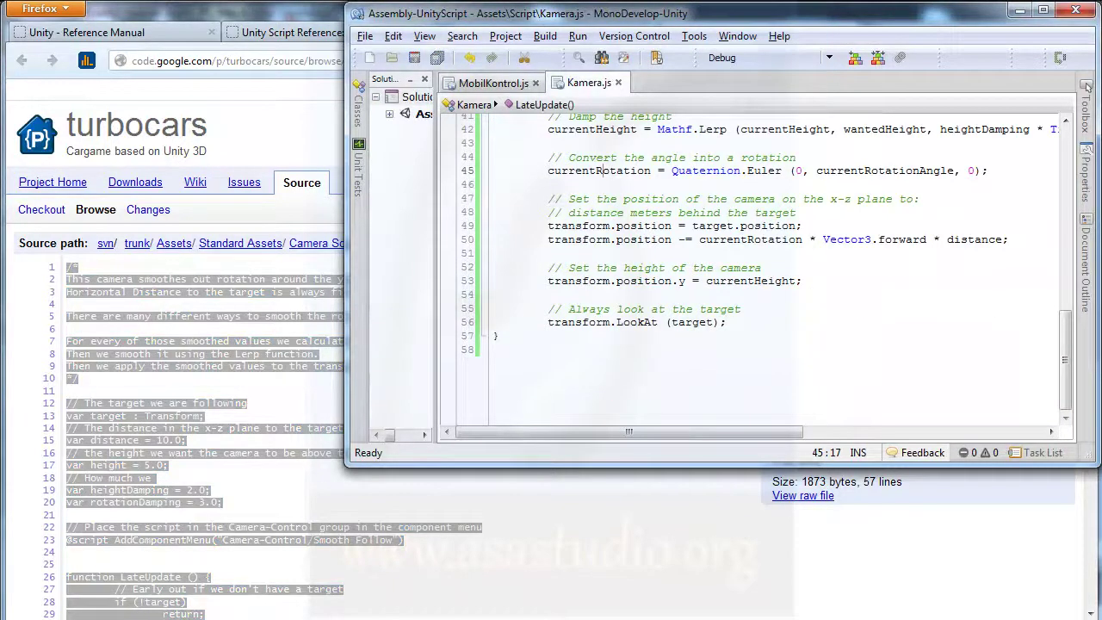
pyautogui.hotkey('alt', 'Tab')
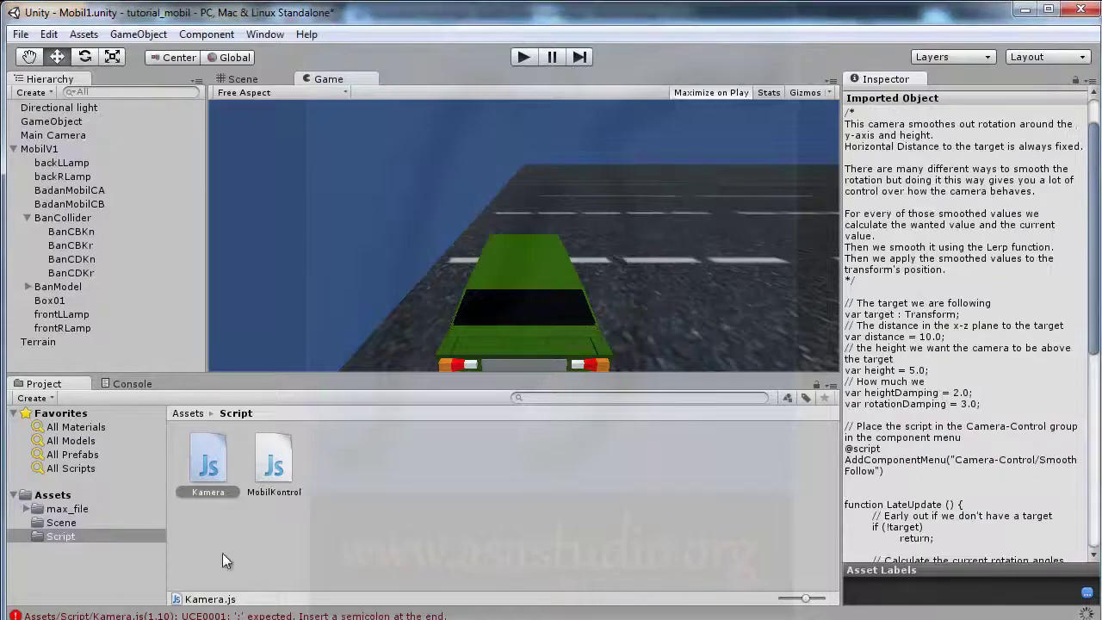
# Attach the Kamera script to Main Camera, giving Distance 10, Height 5 and an empty Target
pyautogui.click(210, 457)
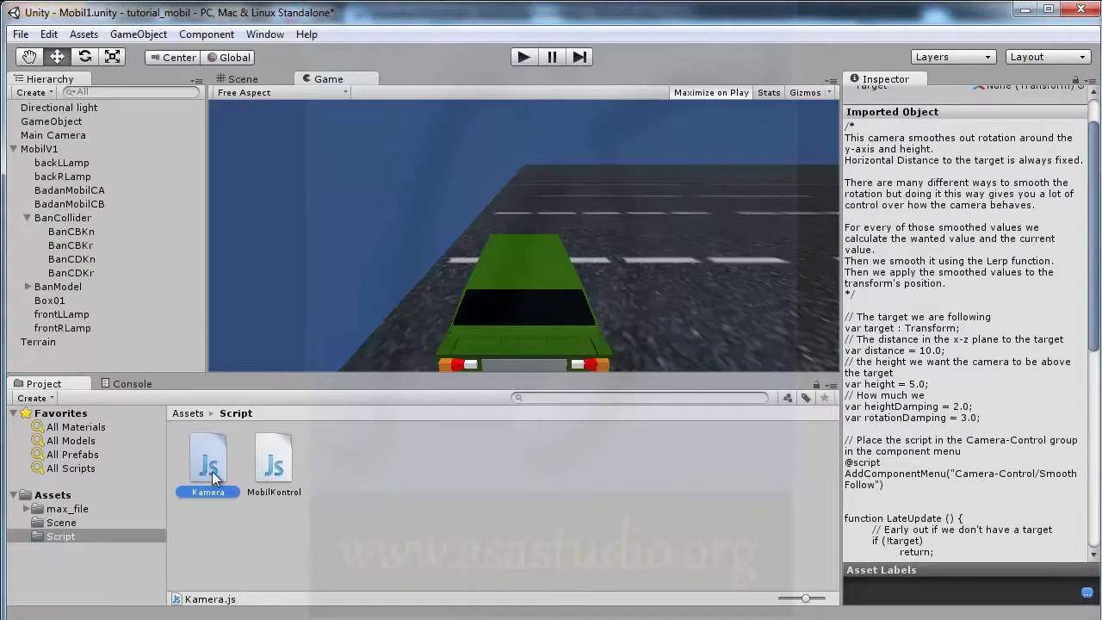
pyautogui.click(251, 527)
pyautogui.click(204, 461)
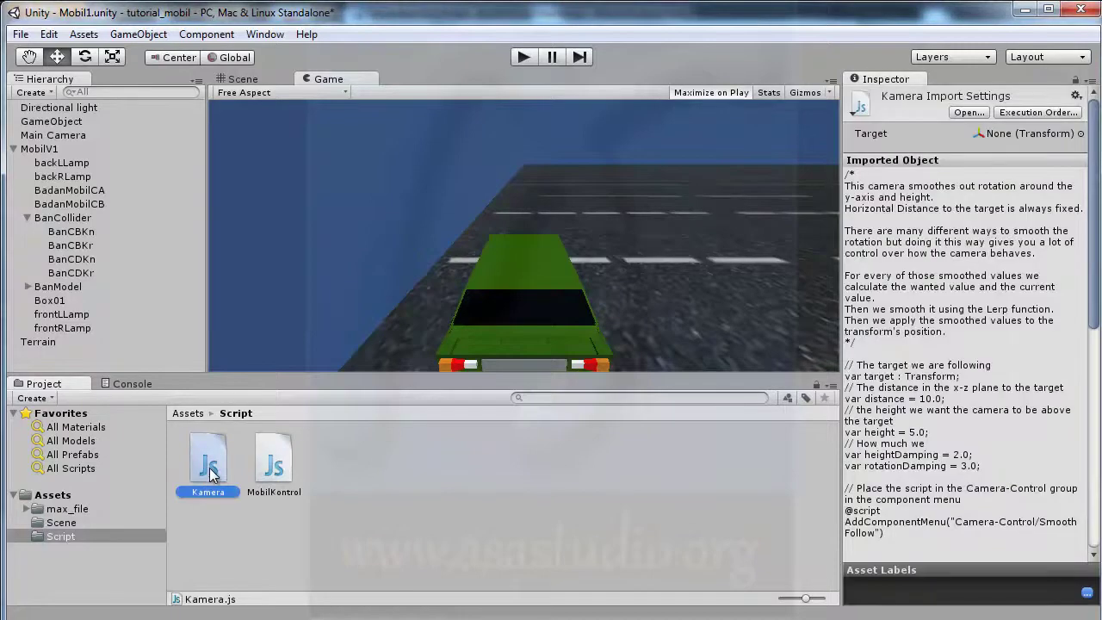
pyautogui.click(41, 137)
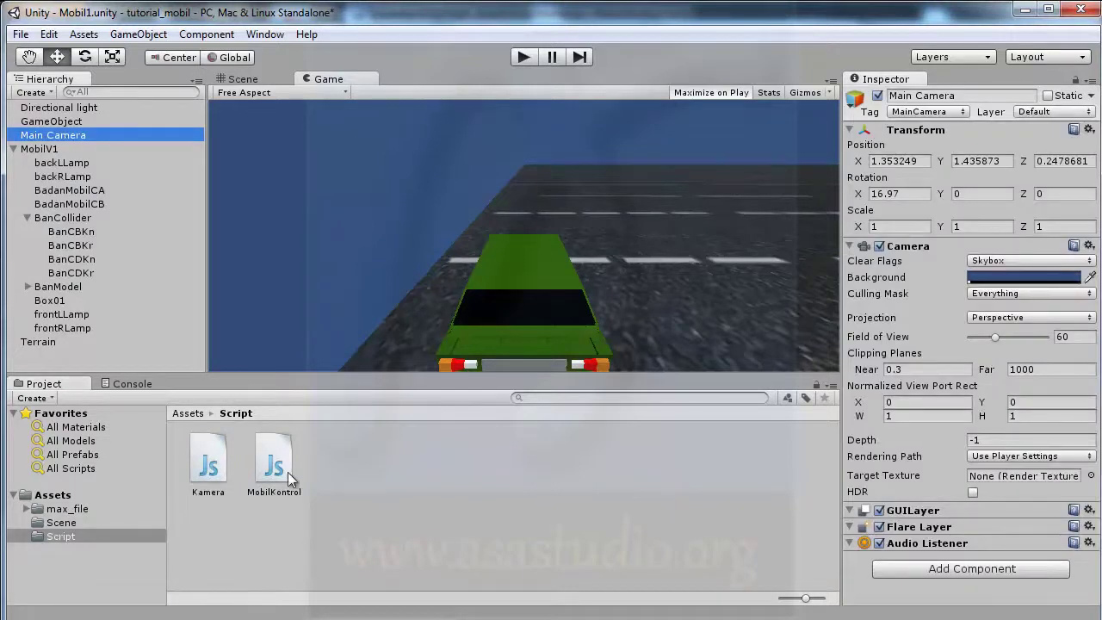
pyautogui.click(214, 466)
pyautogui.moveTo(215, 465)
pyautogui.mouseDown()
pyautogui.moveTo(880, 607)
pyautogui.moveTo(929, 603)
pyautogui.mouseUp()
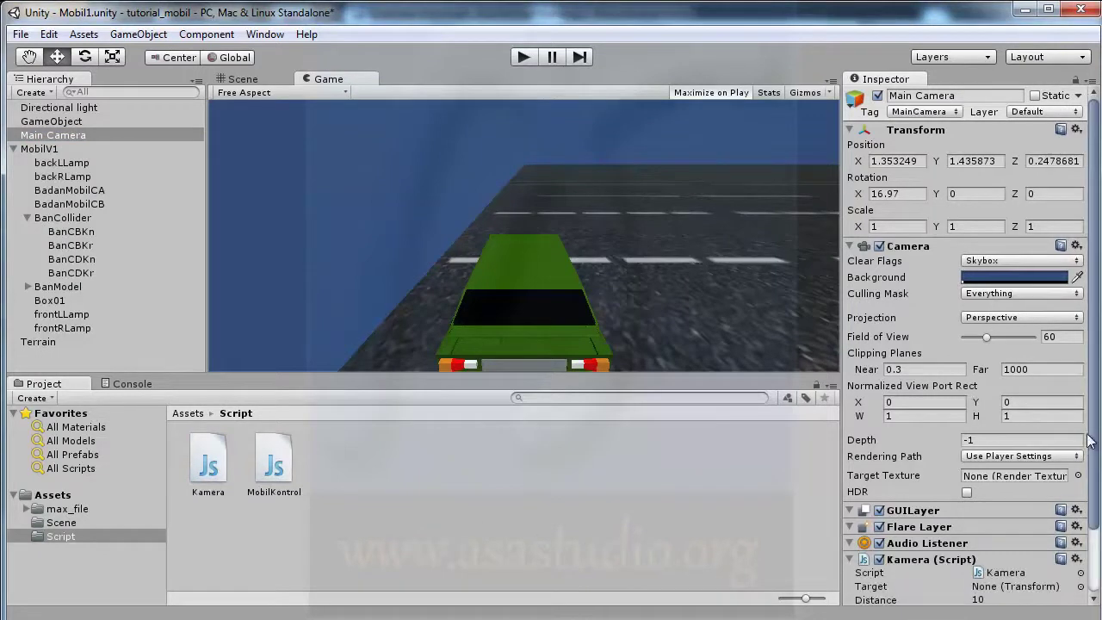
pyautogui.scroll(-3, 1095, 428)
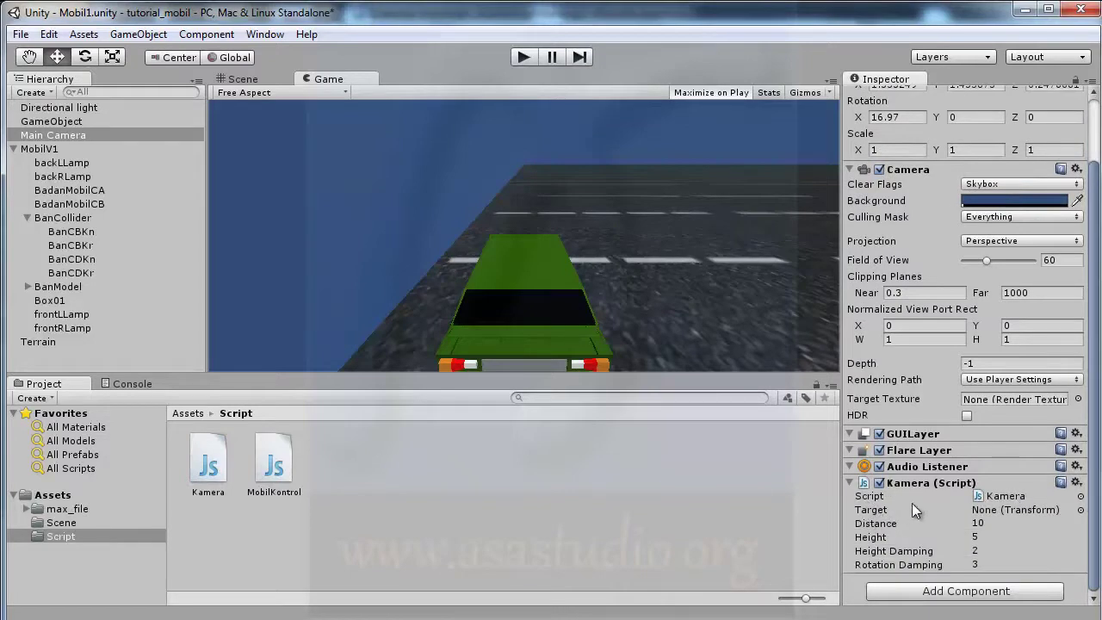
# Make MobilV1 the Kamera script's Target, test-run the follow camera, and start changing Distance to 6
pyautogui.moveTo(33, 152)
pyautogui.mouseDown()
pyautogui.moveTo(963, 489)
pyautogui.moveTo(982, 512)
pyautogui.mouseUp()
pyautogui.click(525, 57)
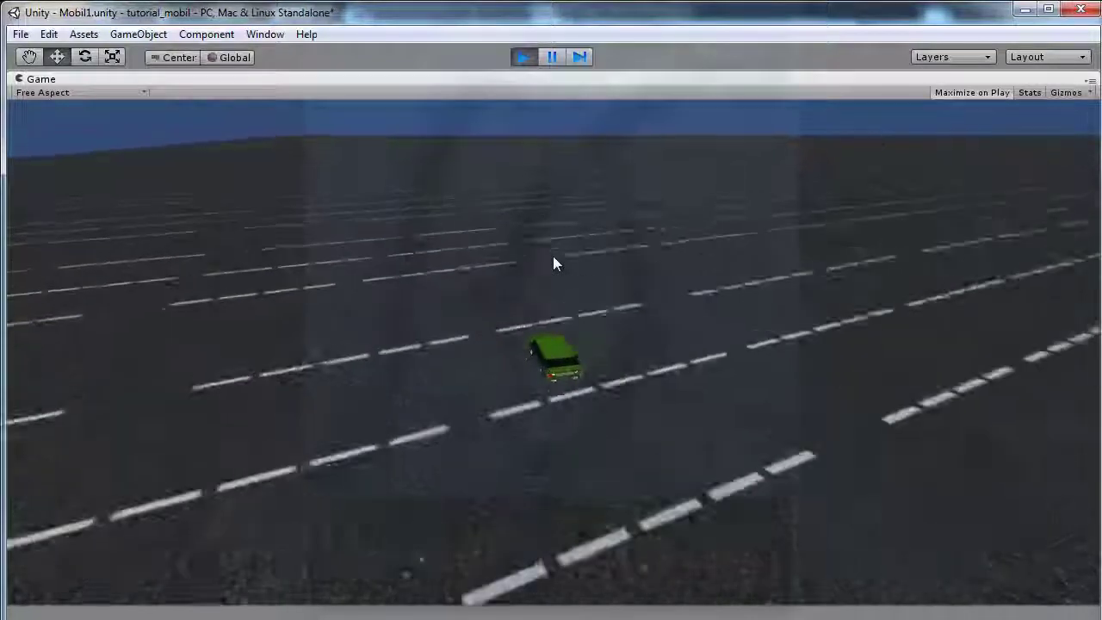
pyautogui.click(519, 58)
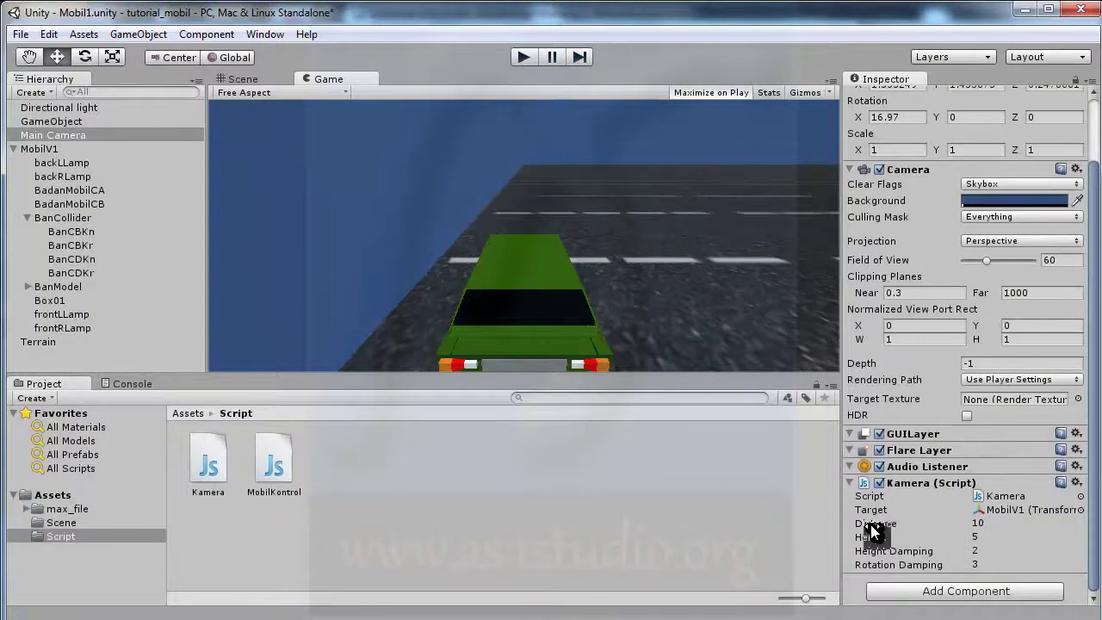
pyautogui.click(987, 523)
pyautogui.write('6')
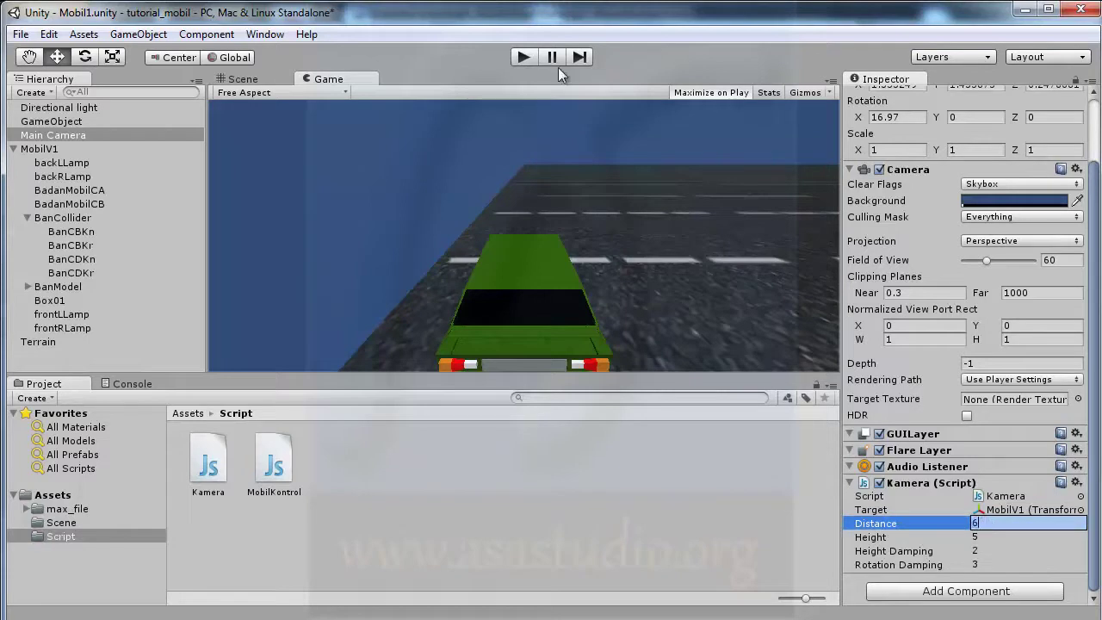
# Test the Distance 6 camera, then set Distance to 2 and test again
pyautogui.click(522, 56)
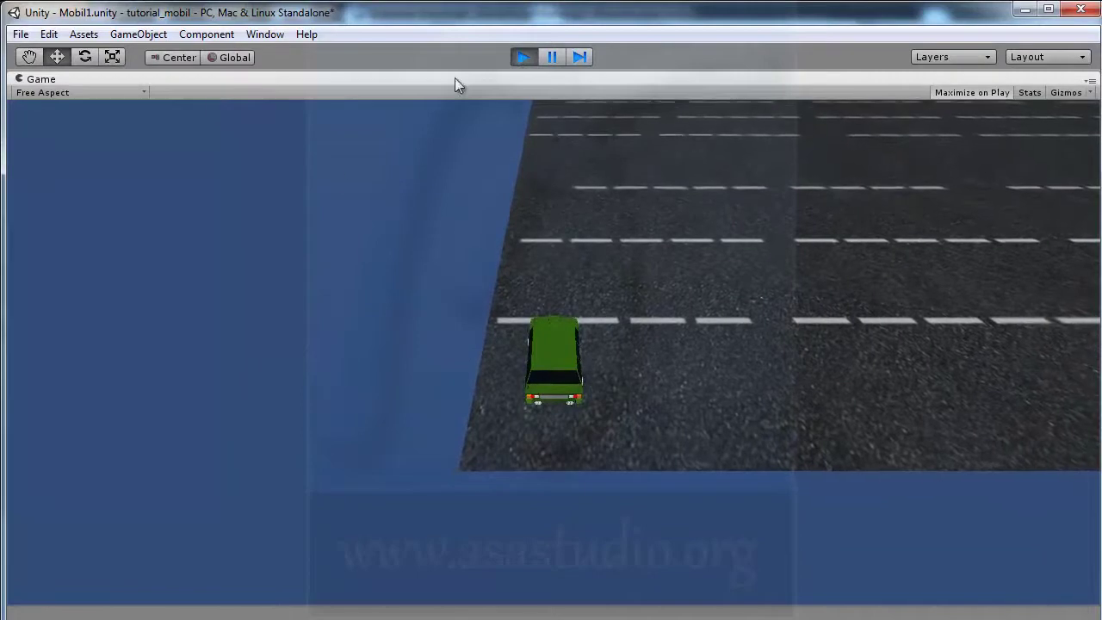
pyautogui.click(522, 55)
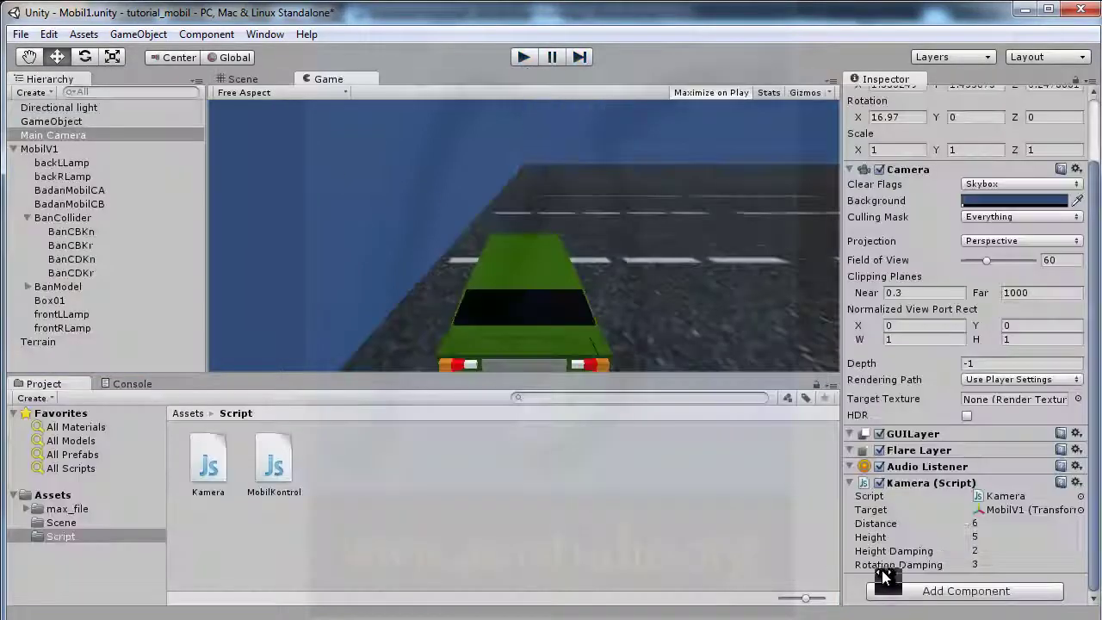
pyautogui.click(987, 524)
pyautogui.write('2')
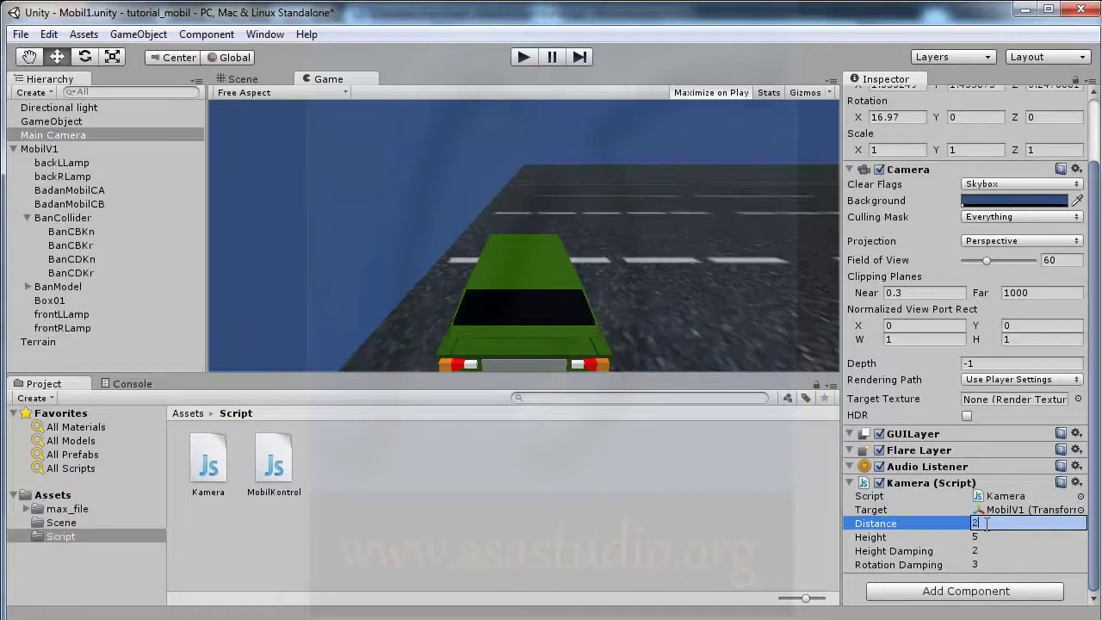
pyautogui.press('Return')
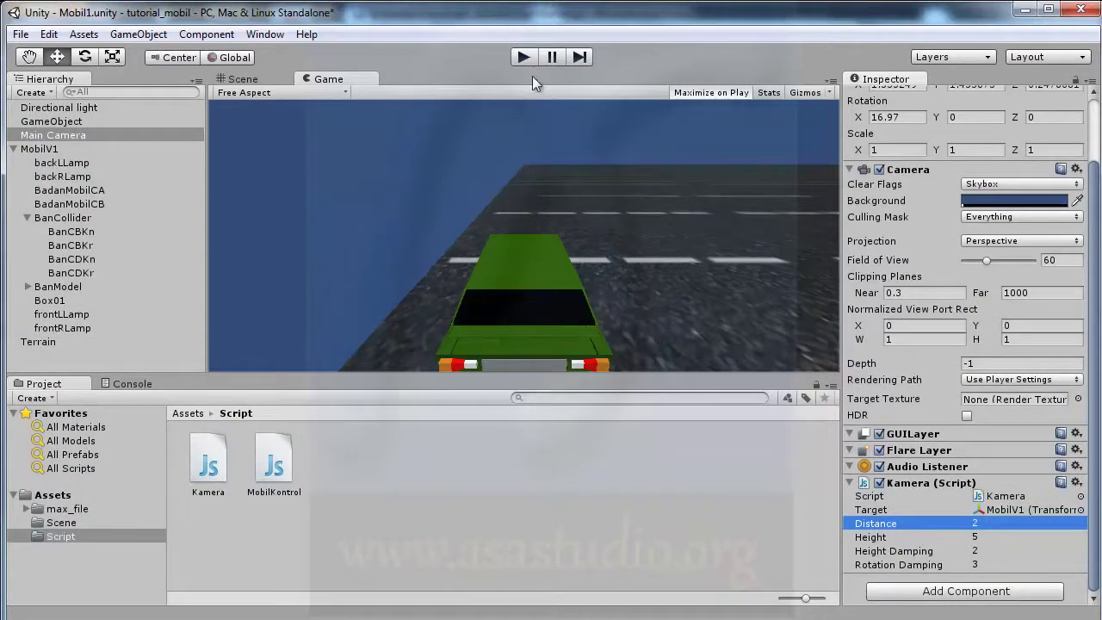
pyautogui.click(525, 58)
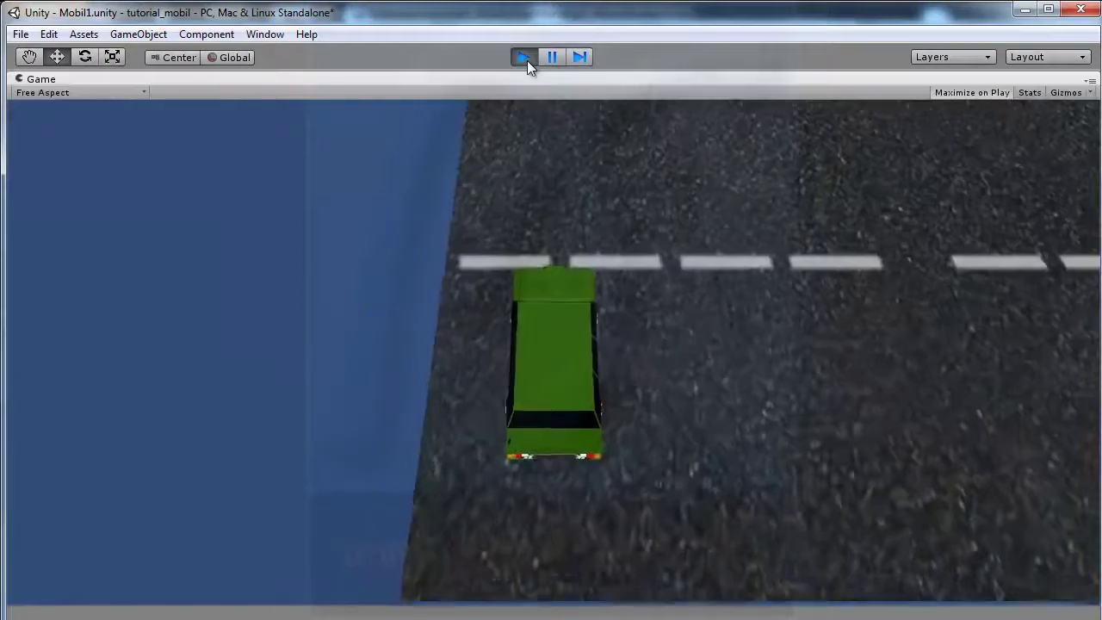
pyautogui.click(526, 58)
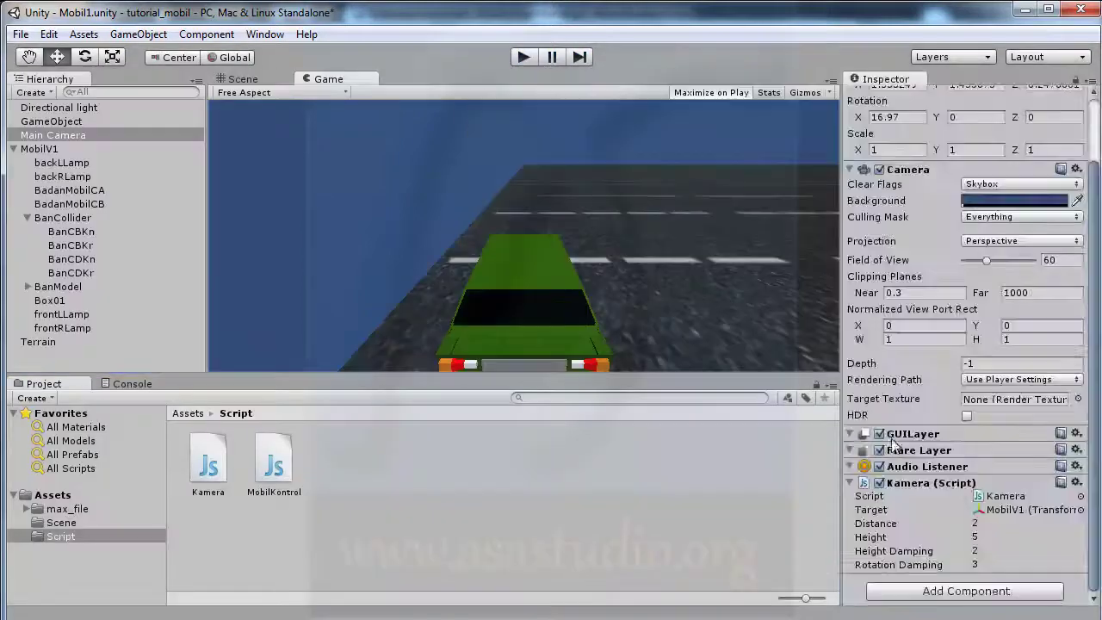
# Set Kamera Height to 2 and test-drive the car forward, right and left
pyautogui.click(992, 536)
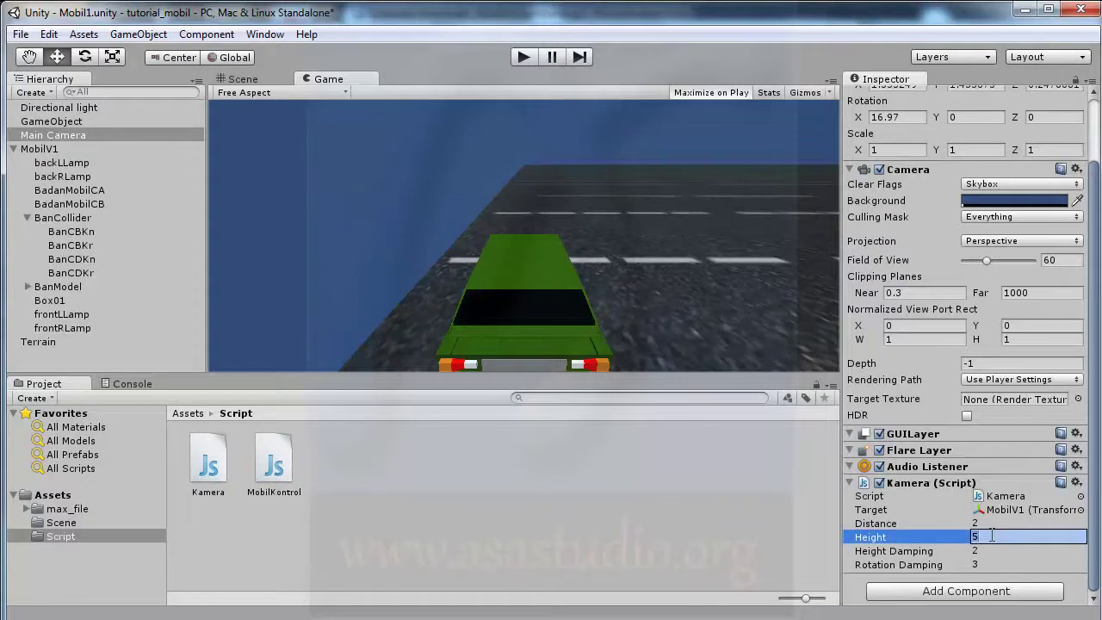
pyautogui.write('2')
pyautogui.press('Return')
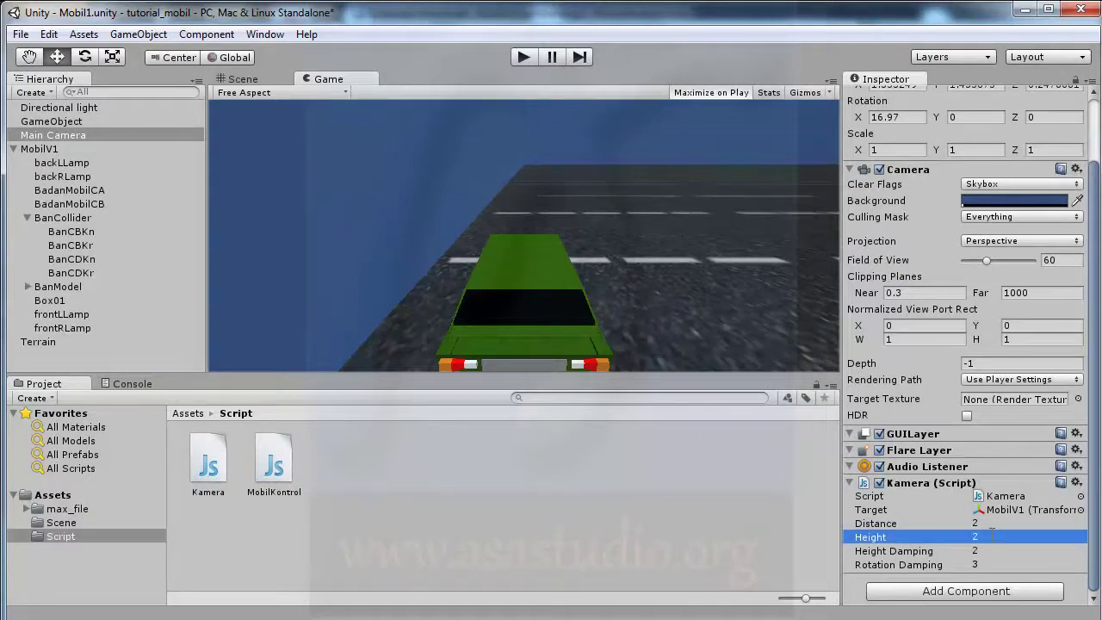
pyautogui.click(522, 56)
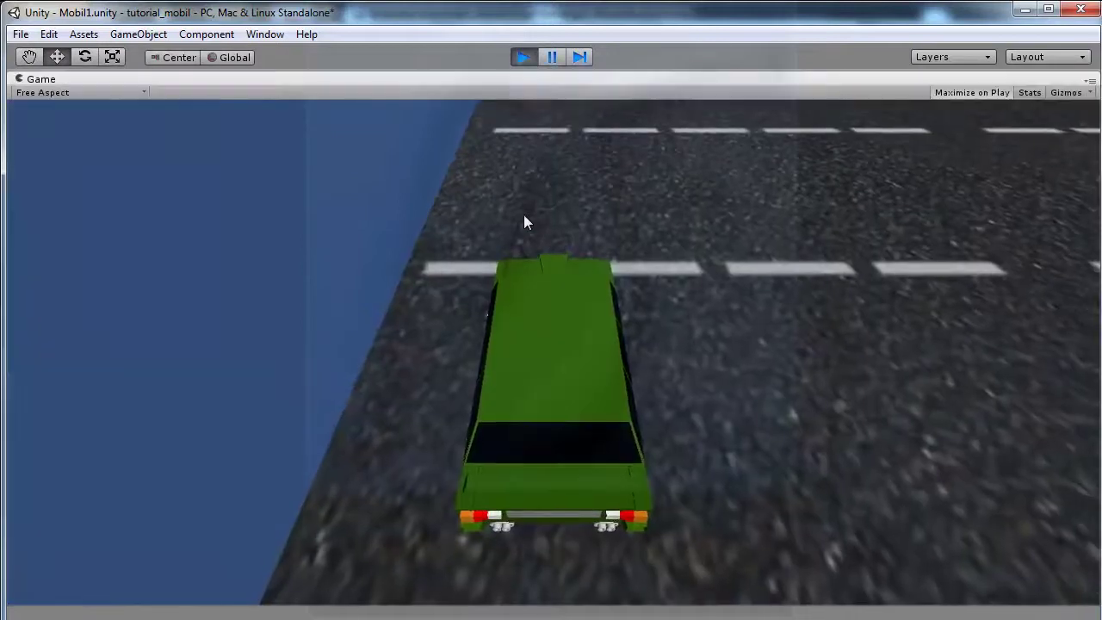
pyautogui.press('Up')
pyautogui.press('Right')
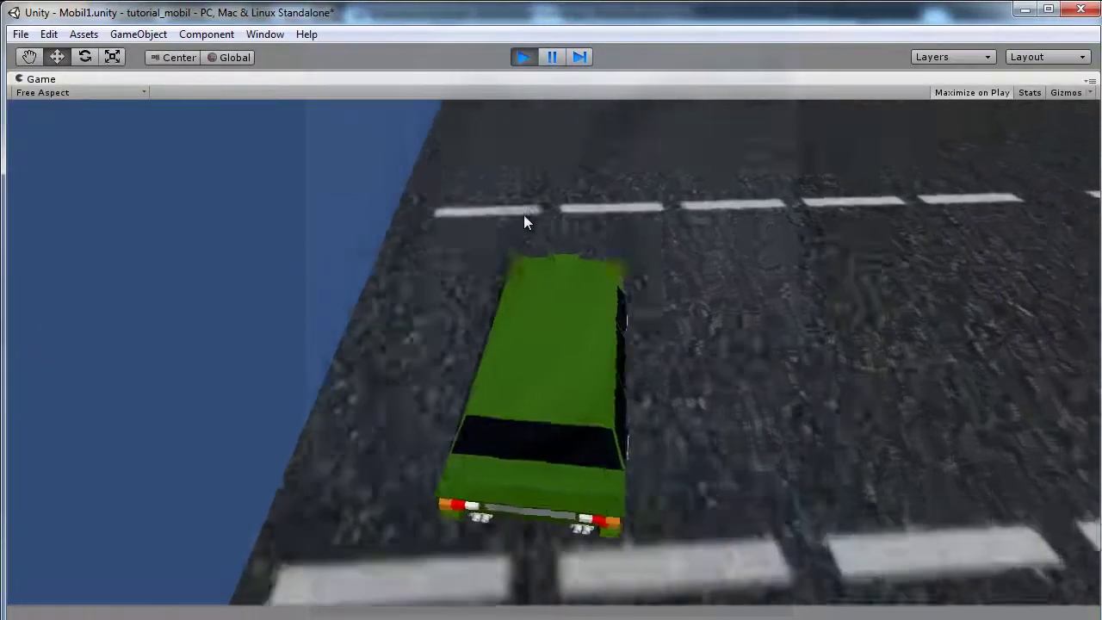
pyautogui.press('Left')
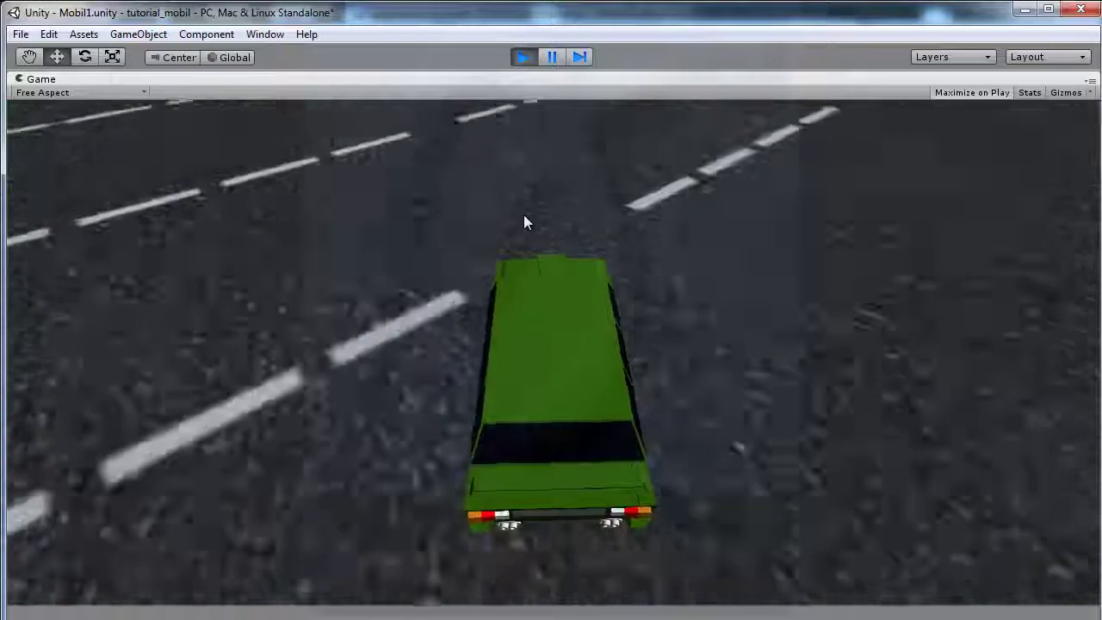
pyautogui.click(522, 59)
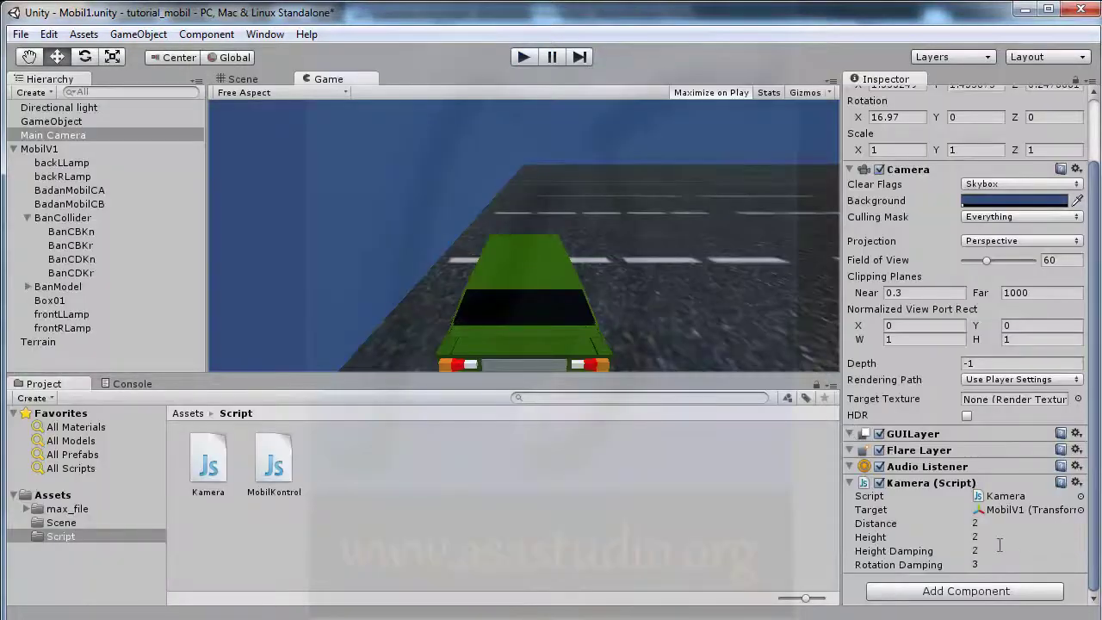
# Lower Kamera Height to 1.2 and test-drive the car with left and right swerves
pyautogui.click(984, 539)
pyautogui.write('1.2')
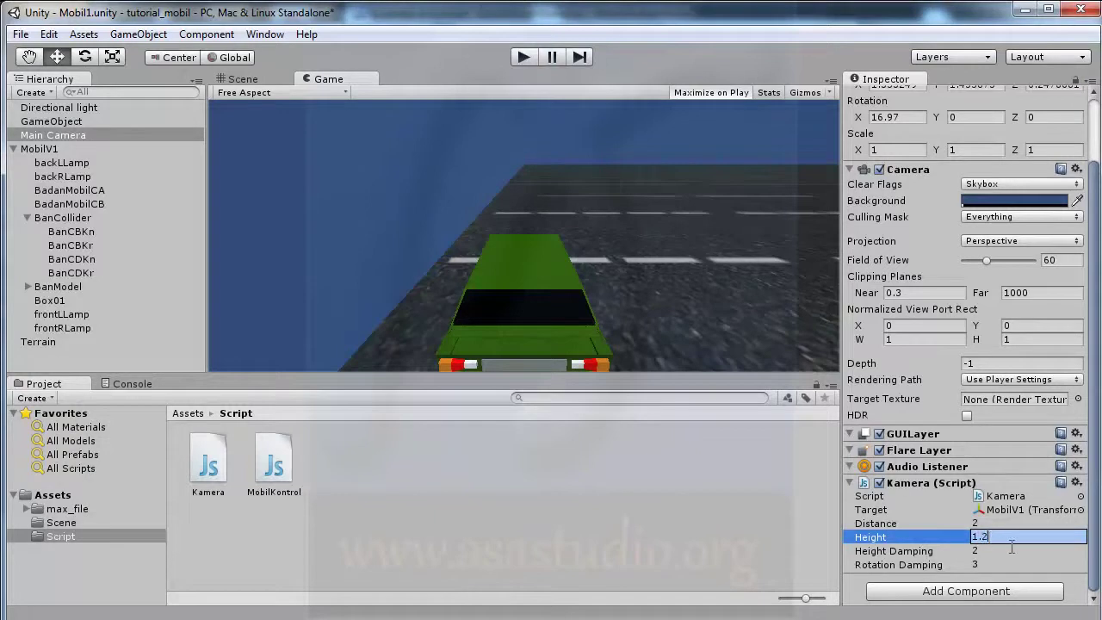
pyautogui.click(524, 56)
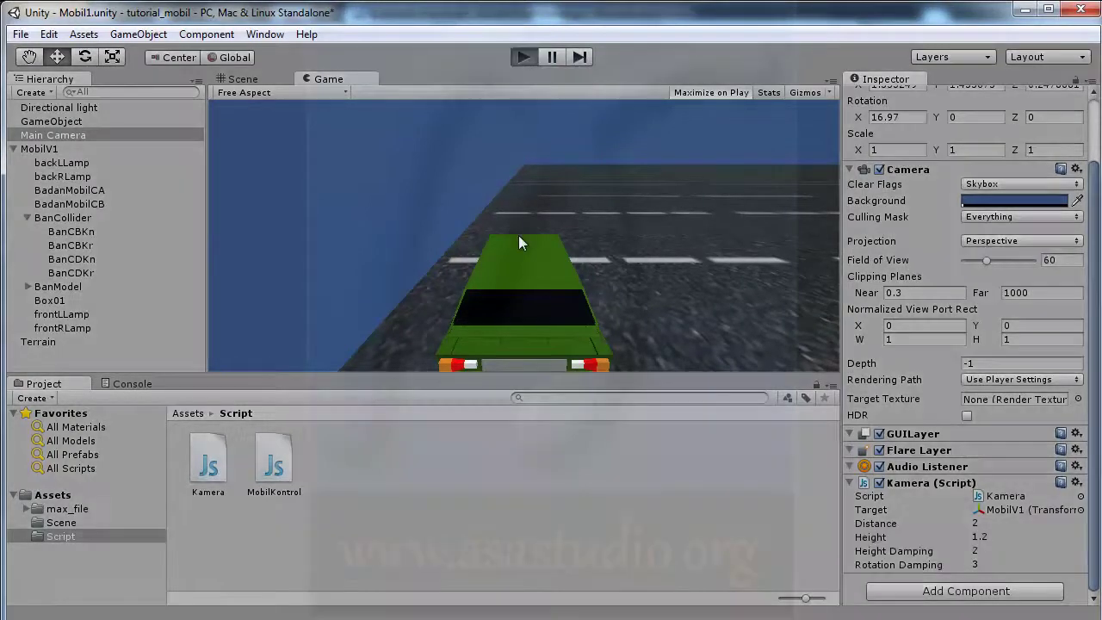
pyautogui.press('Up')
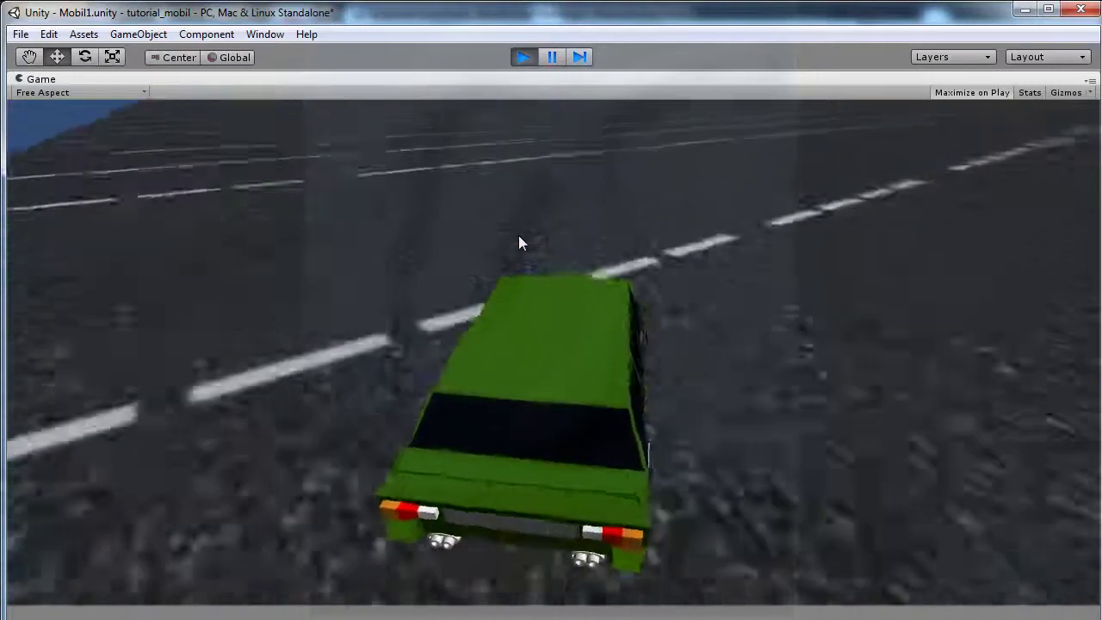
pyautogui.press('Left')
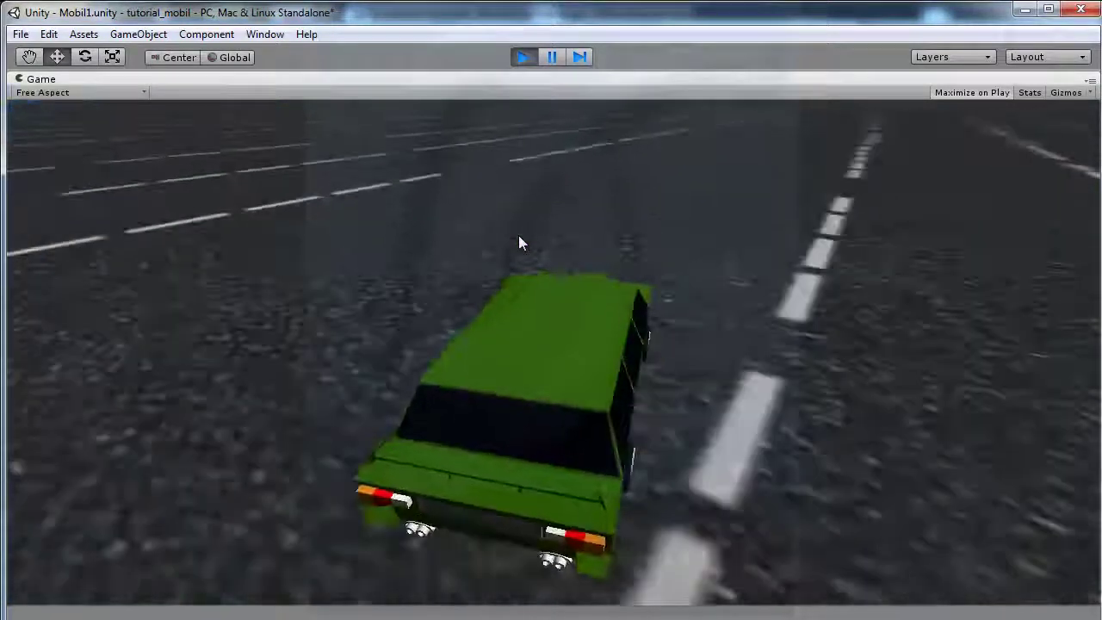
pyautogui.press('Left')
pyautogui.press('Right')
pyautogui.press('Left')
pyautogui.press('Right')
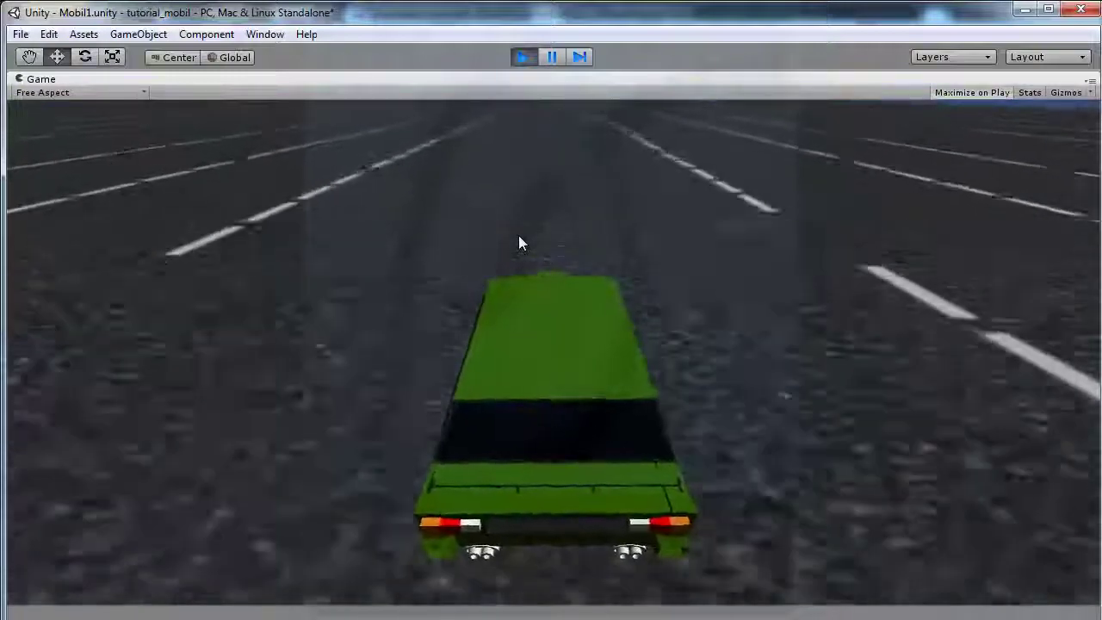
pyautogui.click(524, 57)
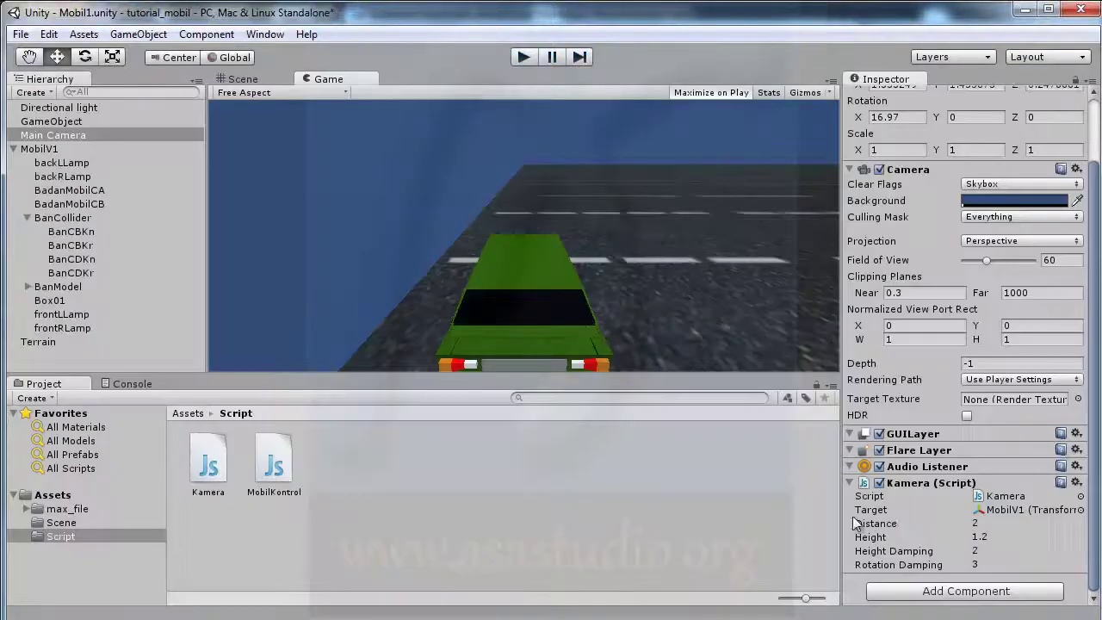
# Set the Kamera Height to 0.8 and start a test run
pyautogui.click(999, 538)
pyautogui.write('0.8')
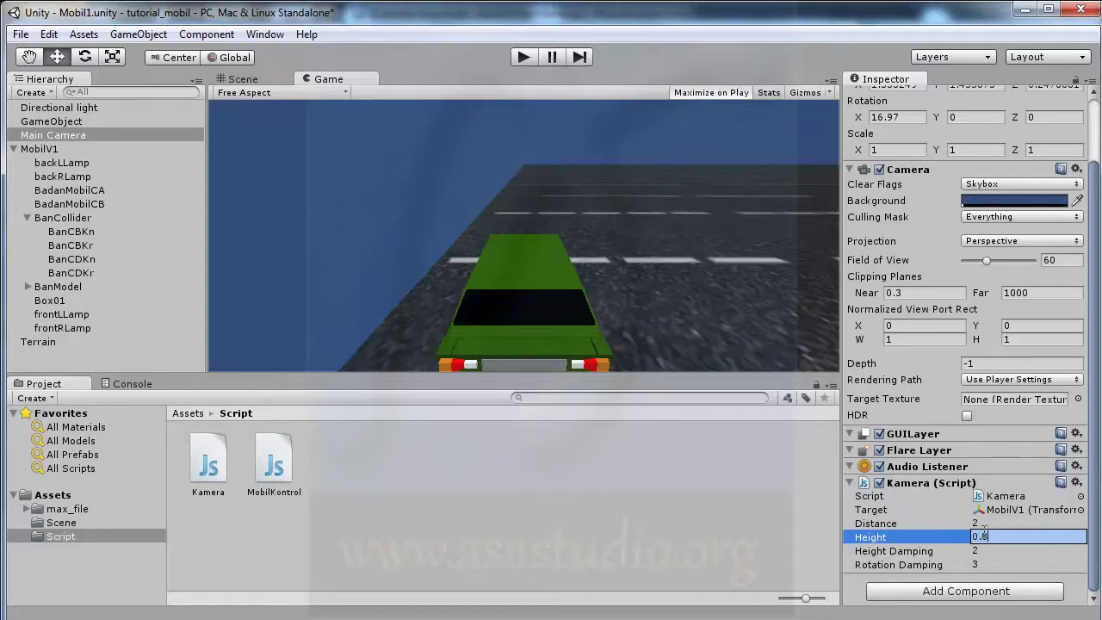
pyautogui.press('Return')
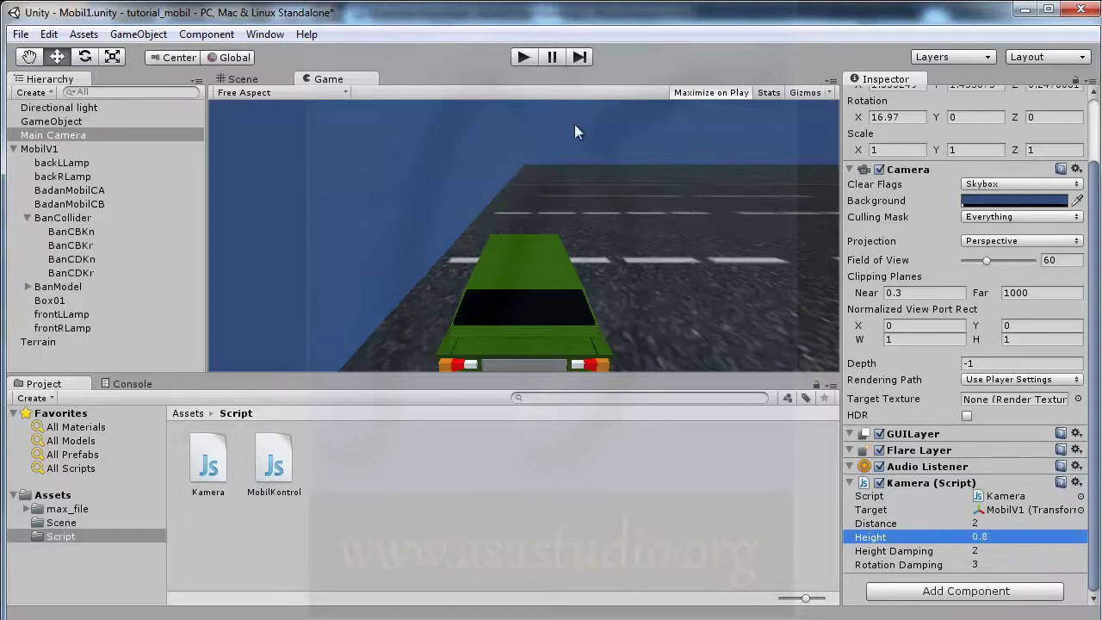
pyautogui.click(523, 55)
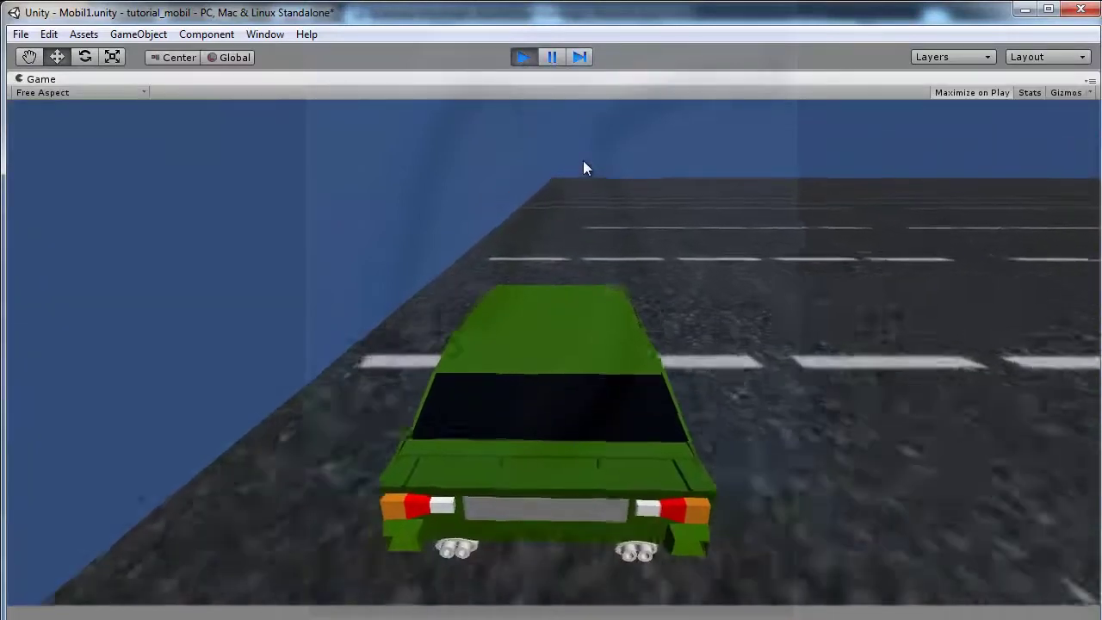
# Drive the green car along the road, swerving left and right, then stop play mode
pyautogui.press('Left')
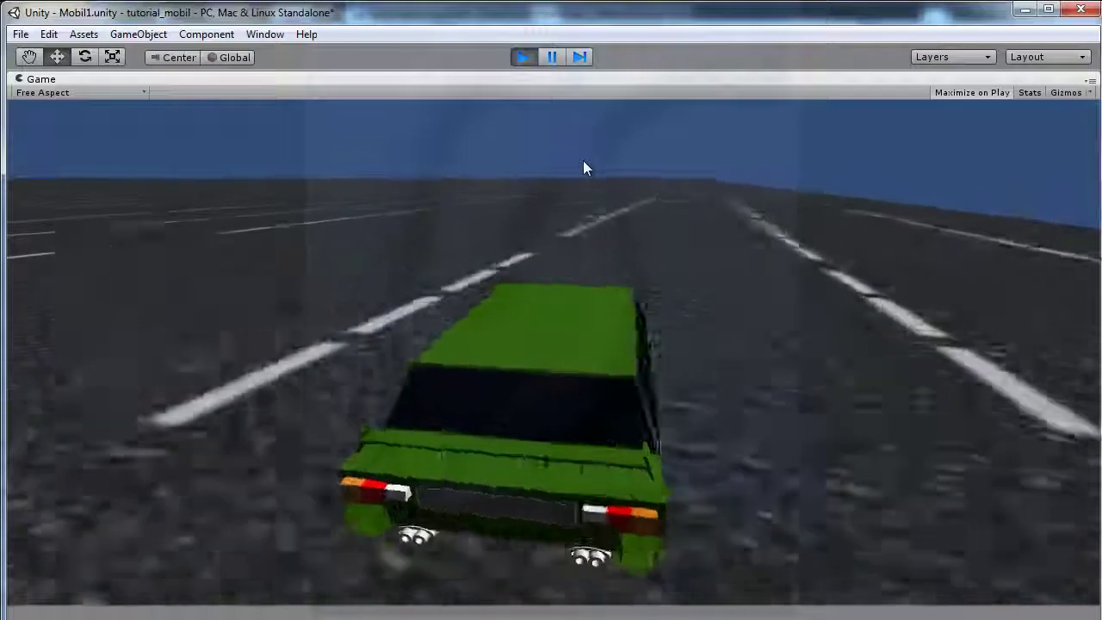
pyautogui.press('Left')
pyautogui.press('Right')
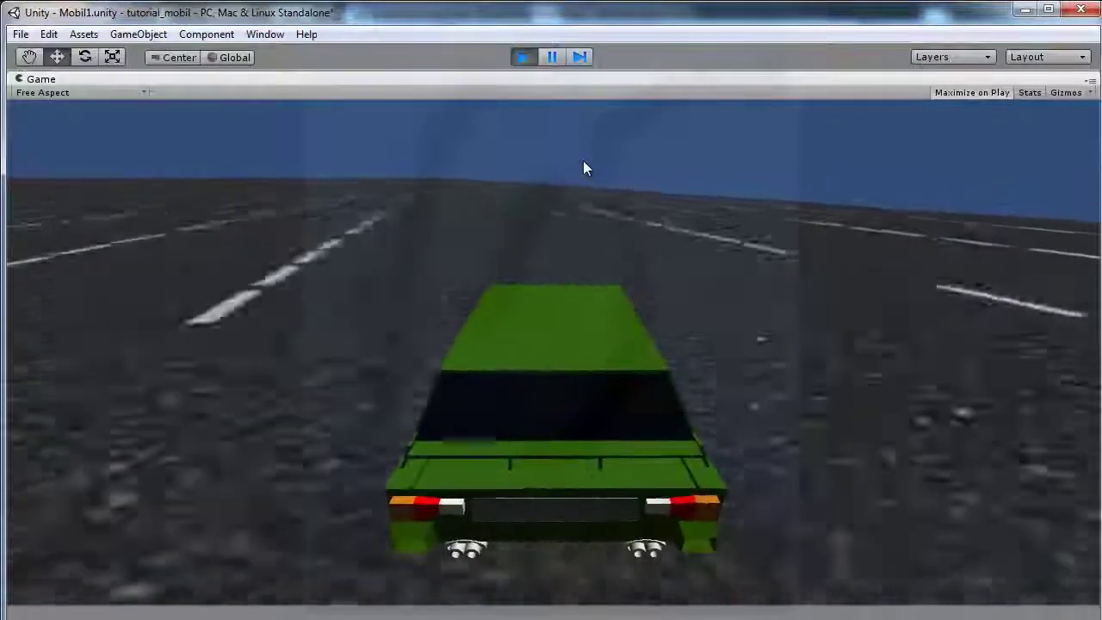
pyautogui.press('Right')
pyautogui.press('Left')
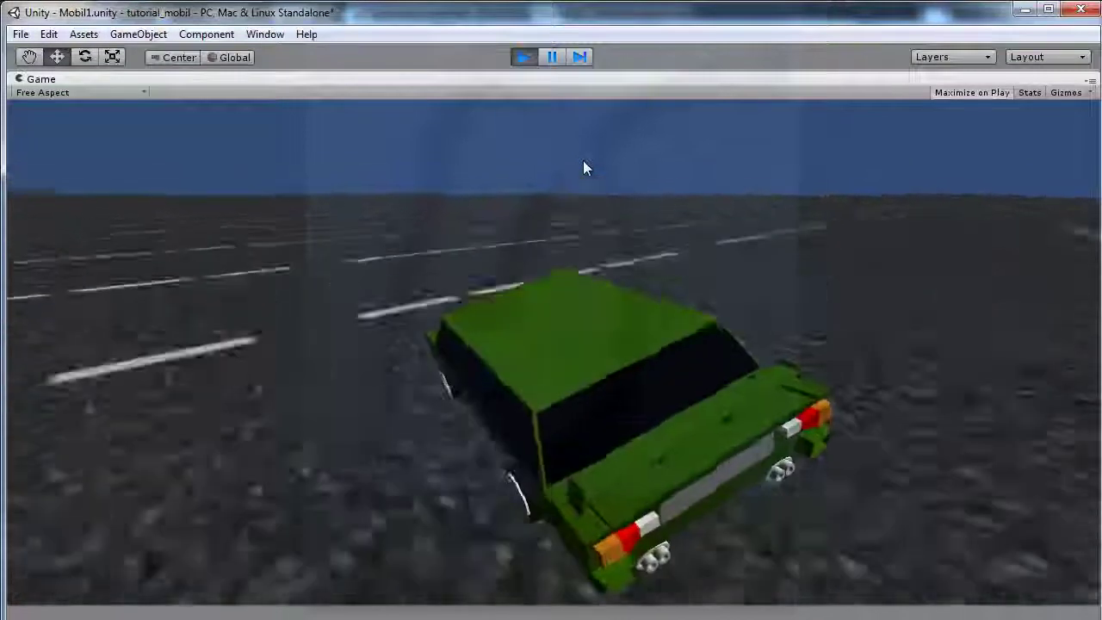
pyautogui.press('Right')
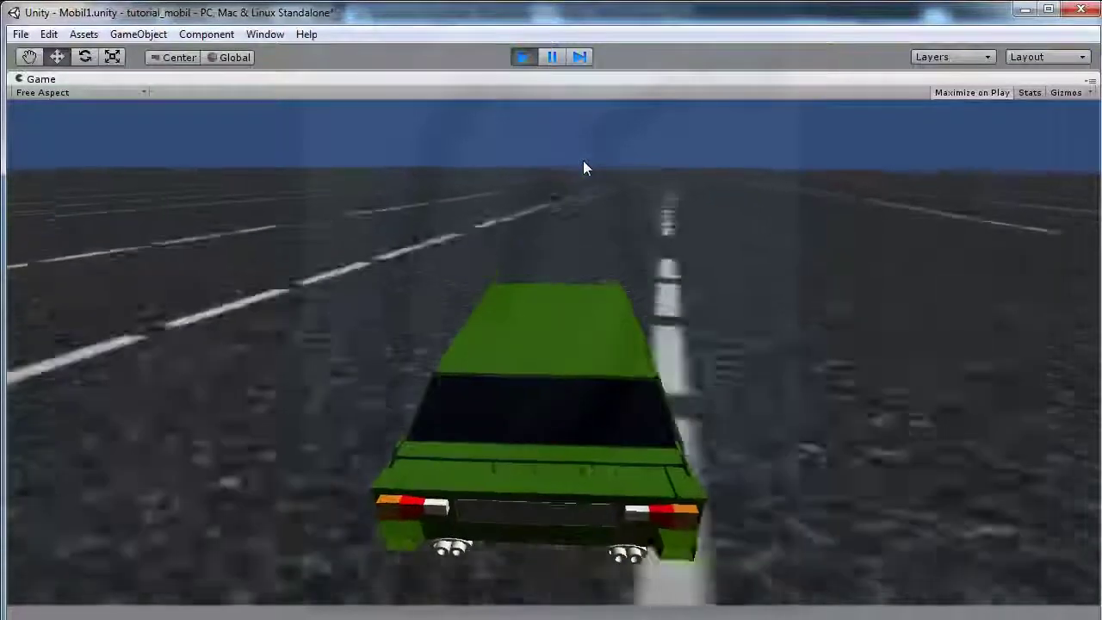
pyautogui.press('Left')
pyautogui.press('Right')
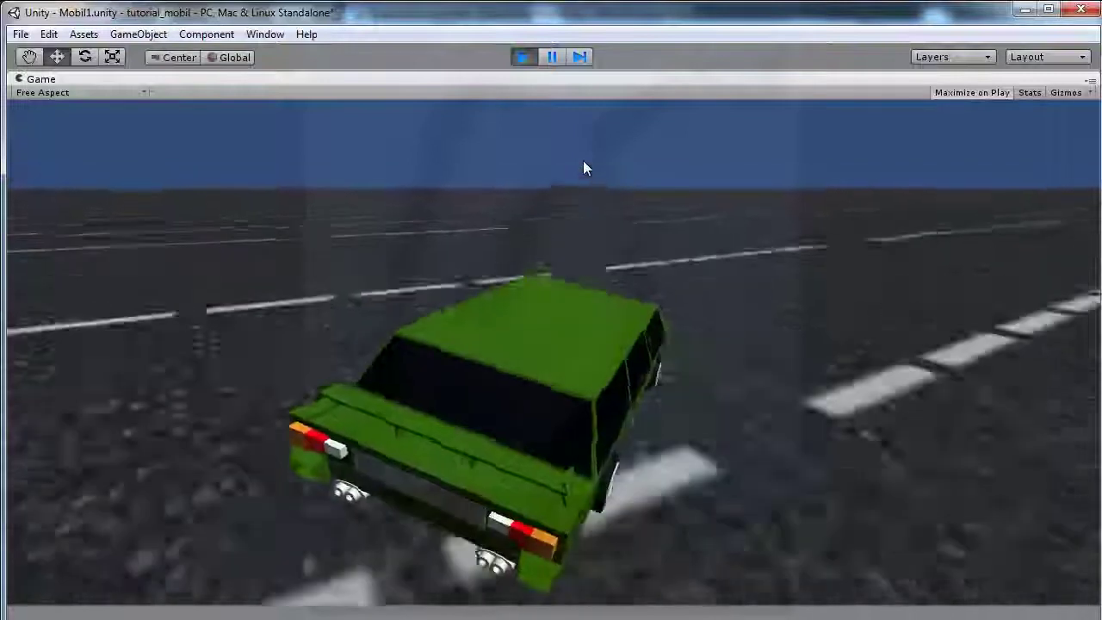
pyautogui.press('Right')
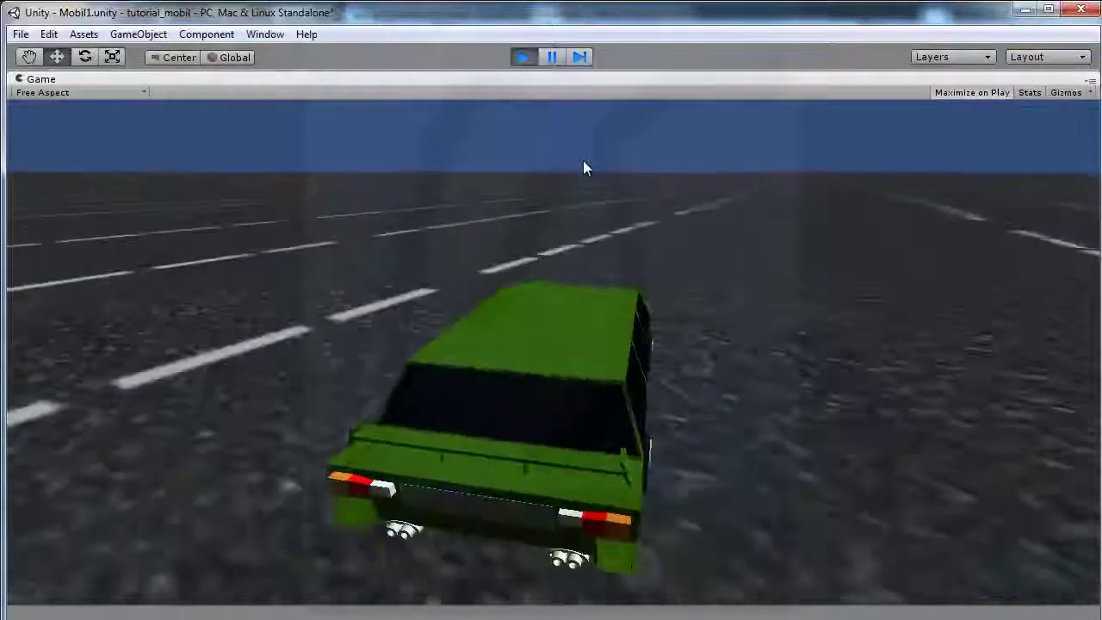
pyautogui.press('Right')
pyautogui.press('Left')
pyautogui.press('Right')
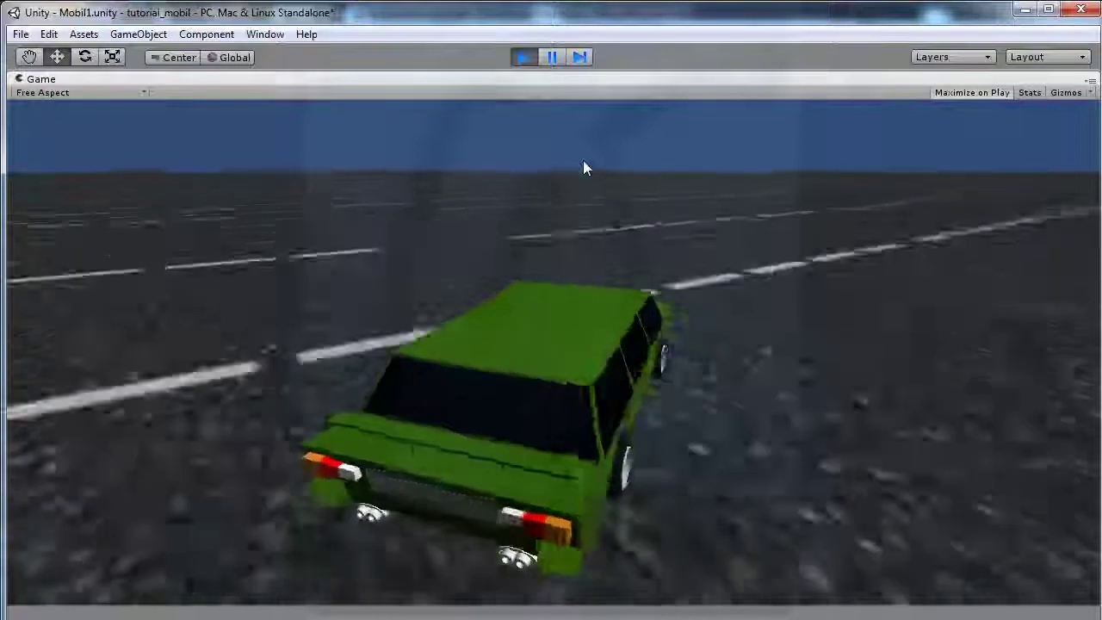
pyautogui.press('Left')
pyautogui.press('Left')
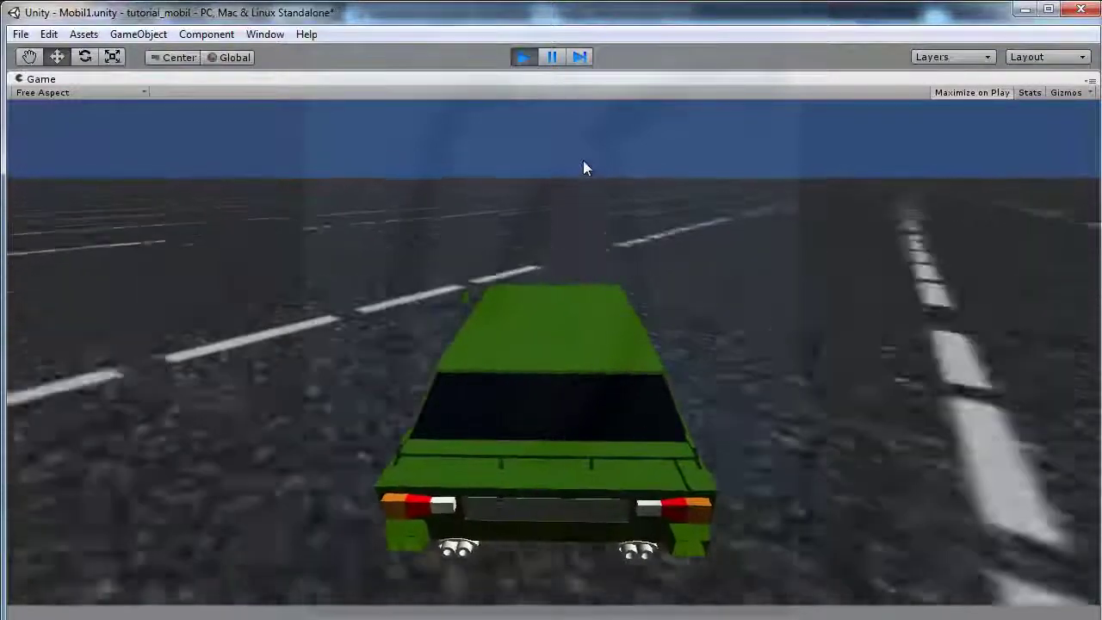
pyautogui.press('Left')
pyautogui.press('Left')
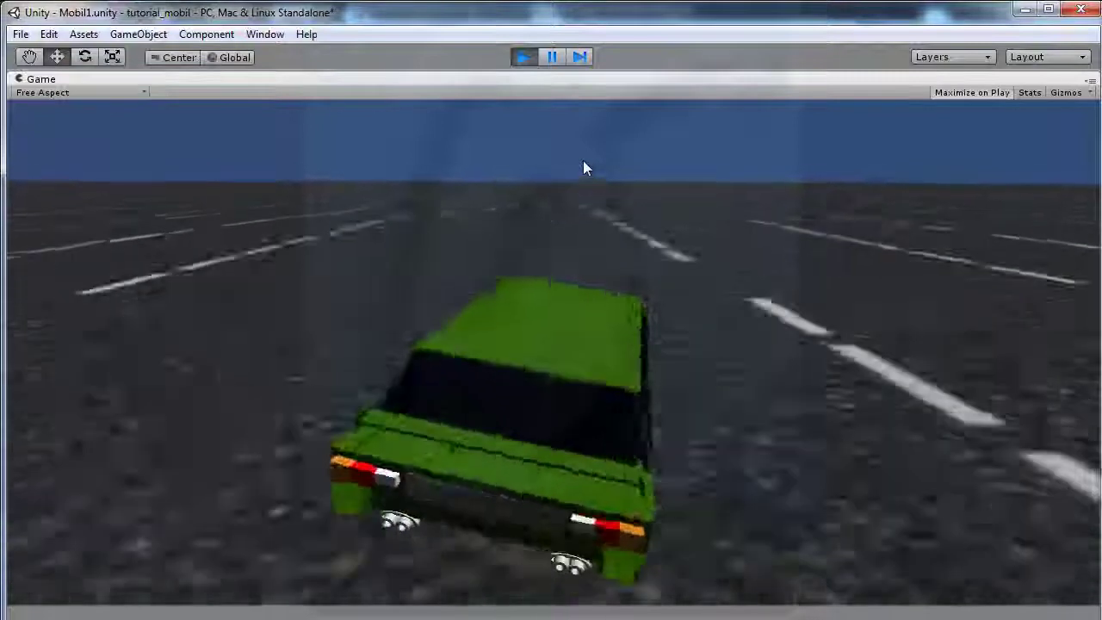
pyautogui.press('Left')
pyautogui.press('Right')
pyautogui.press('Left')
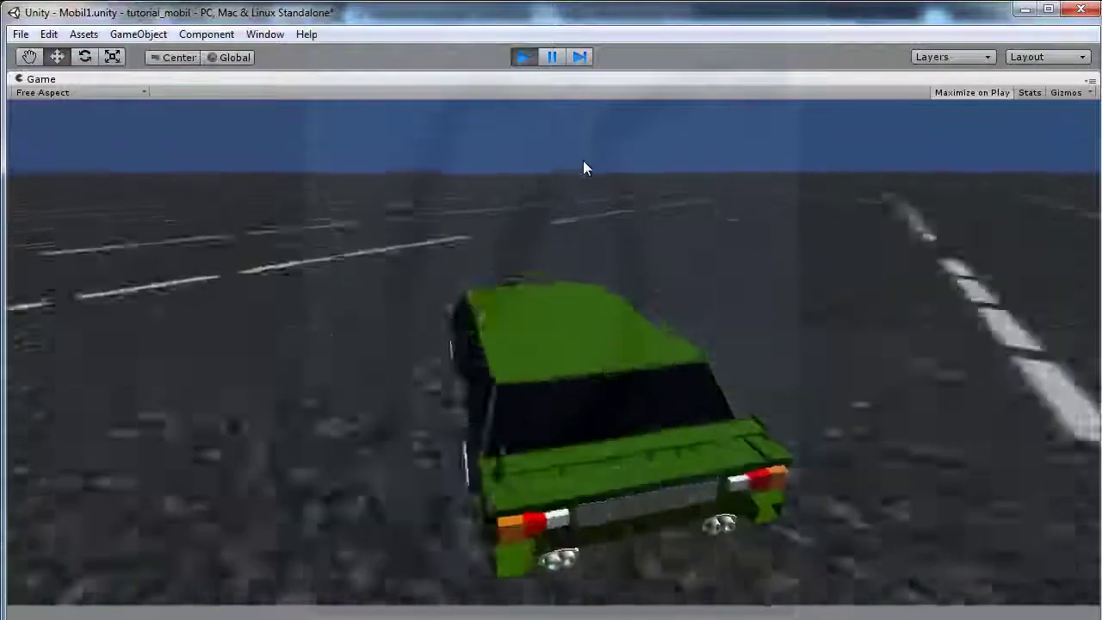
pyautogui.press('Left')
pyautogui.press('Right')
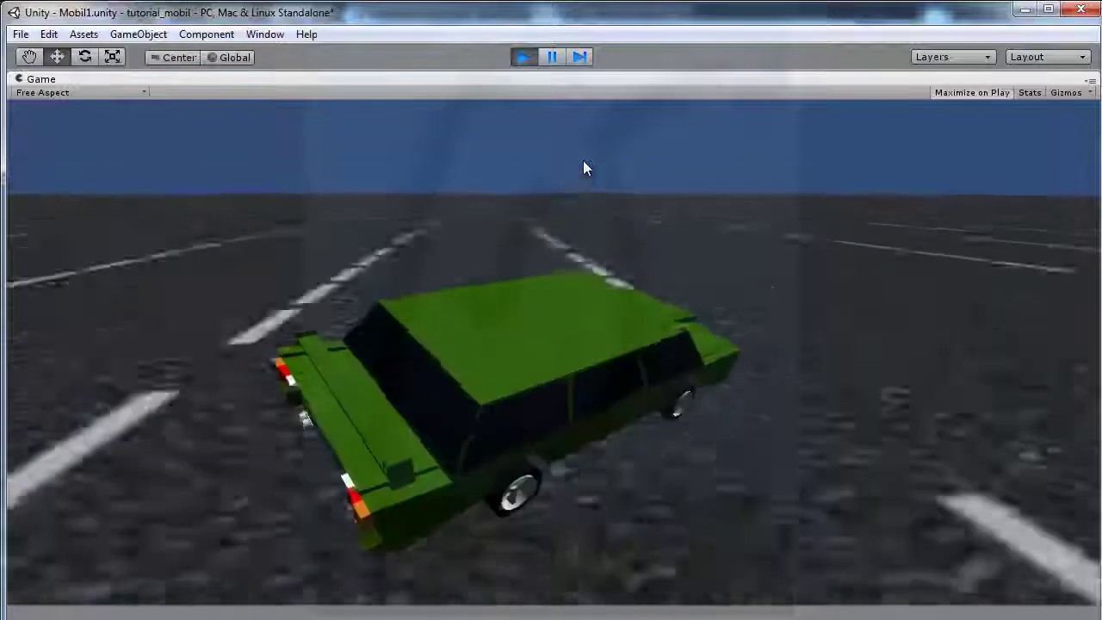
pyautogui.press('Left')
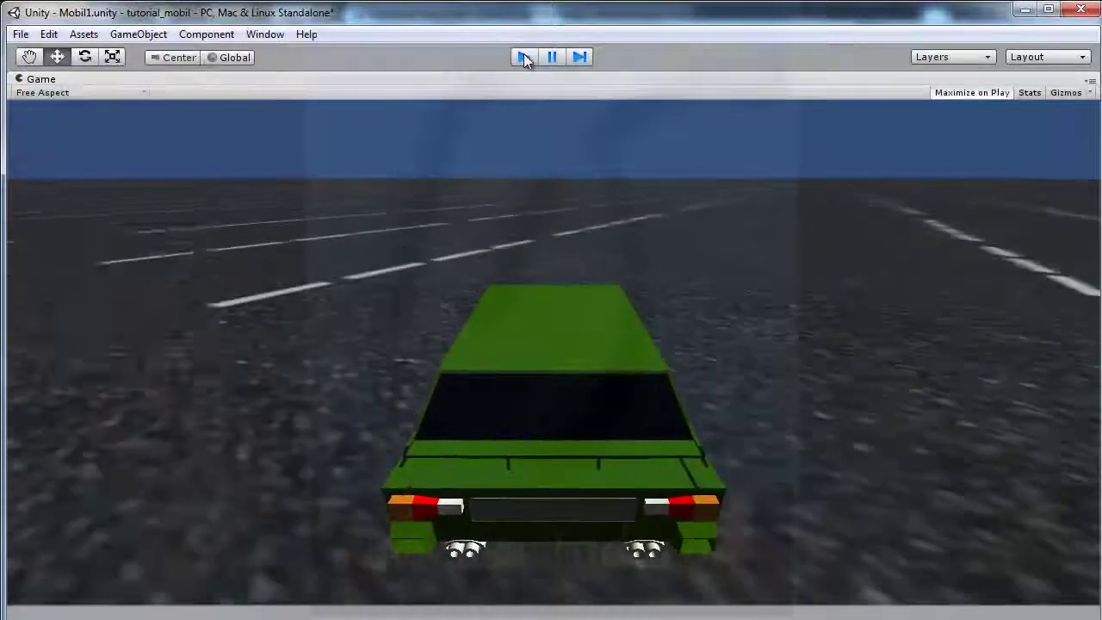
pyautogui.click(523, 57)
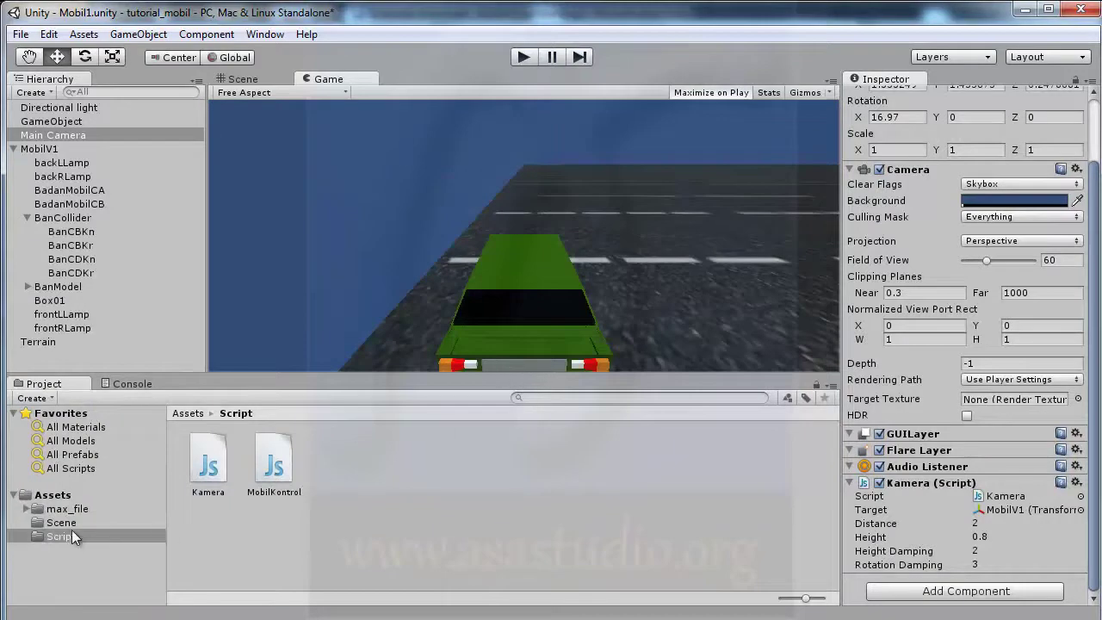
# Show the max_file Materials folder in the Project pane and bring its Explorer window forward
pyautogui.click(27, 509)
pyautogui.click(80, 522)
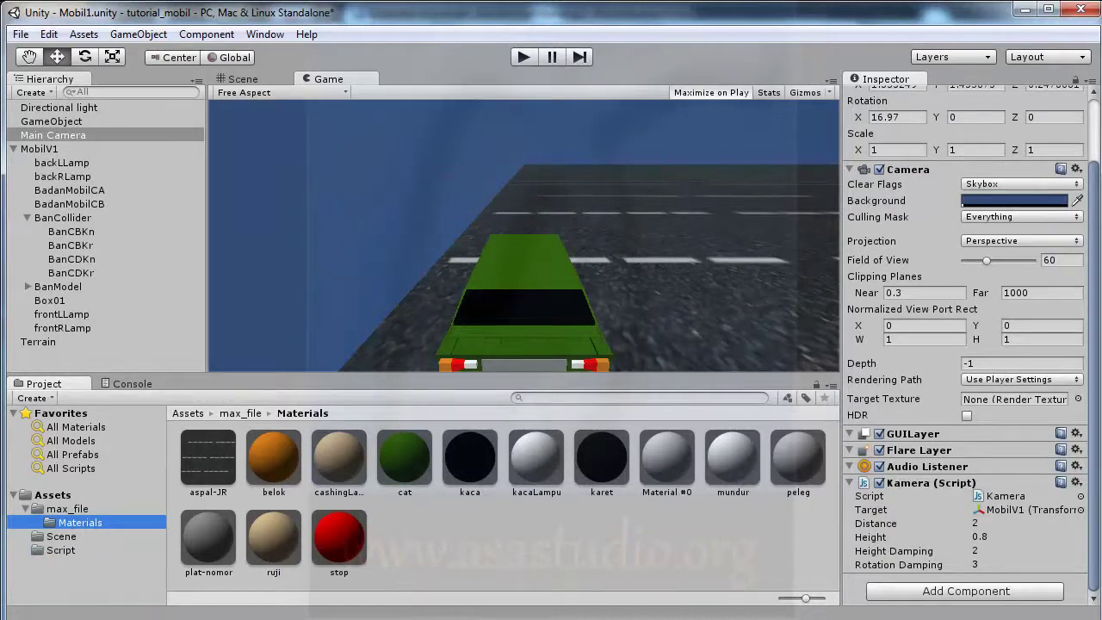
pyautogui.click(60, 605)
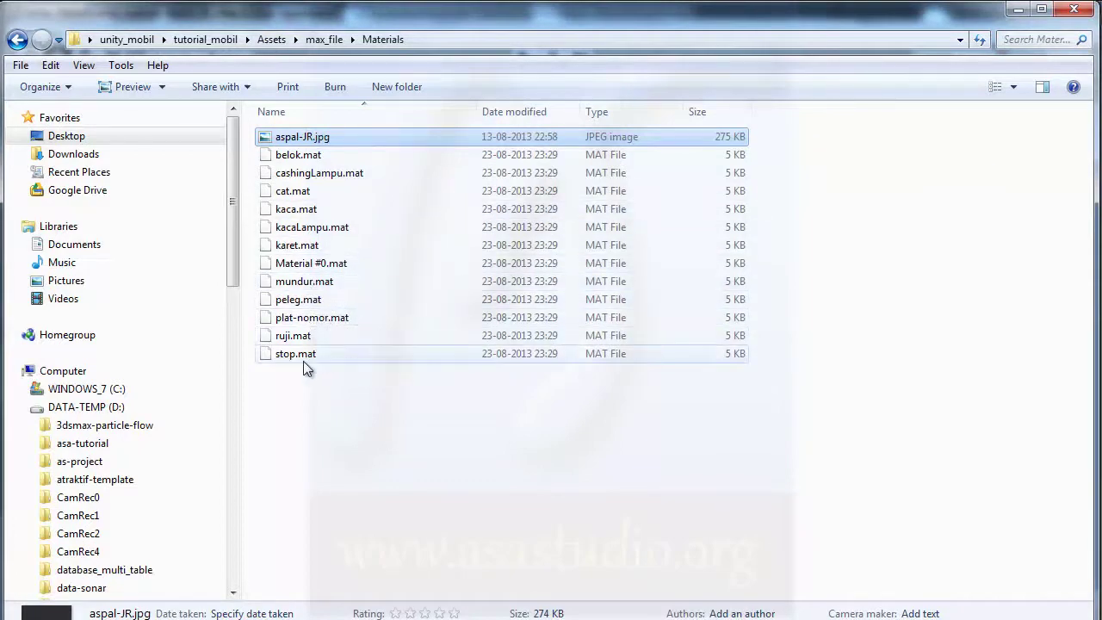
# Find and select plat-nomor.jpg in the mobil\bahan source folder
pyautogui.moveTo(233, 265)
pyautogui.mouseDown()
pyautogui.moveTo(253, 435)
pyautogui.moveTo(243, 545)
pyautogui.mouseUp()
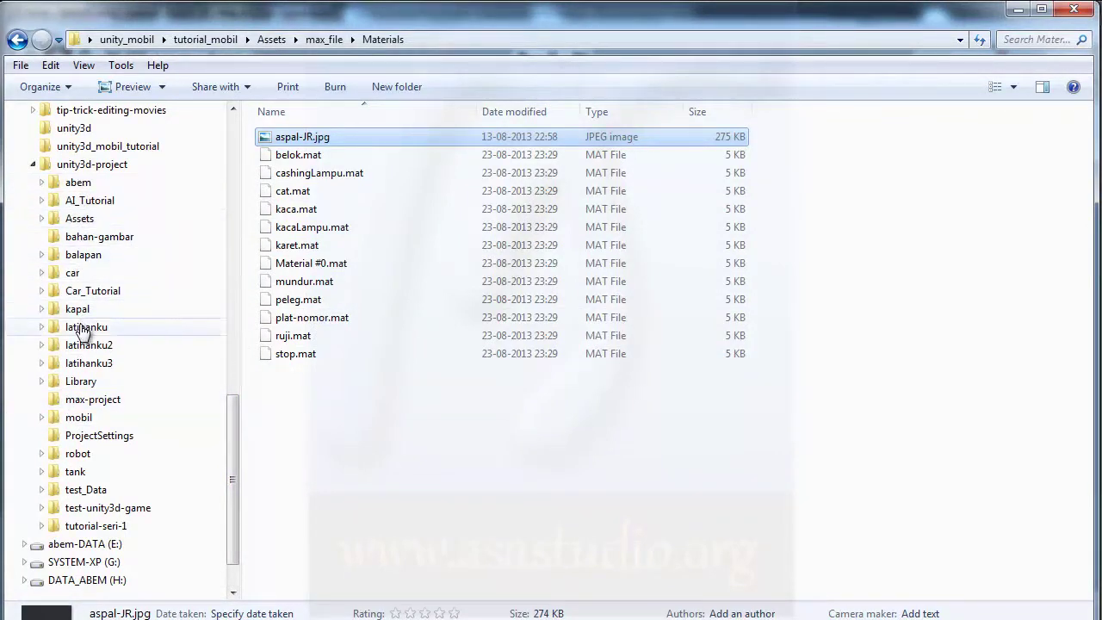
pyautogui.click(93, 243)
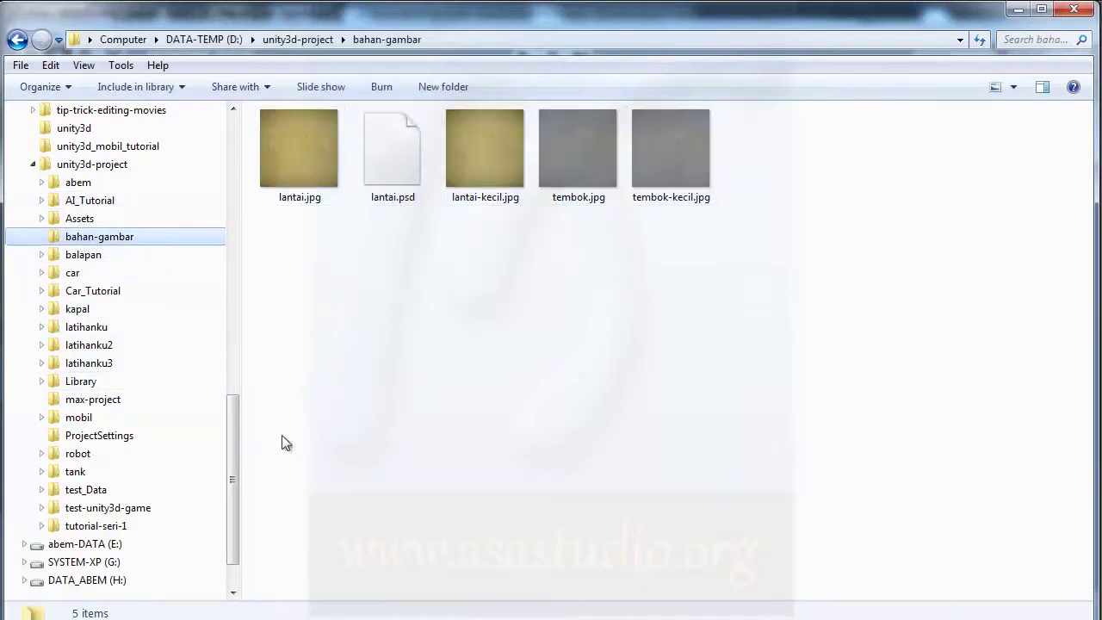
pyautogui.click(43, 417)
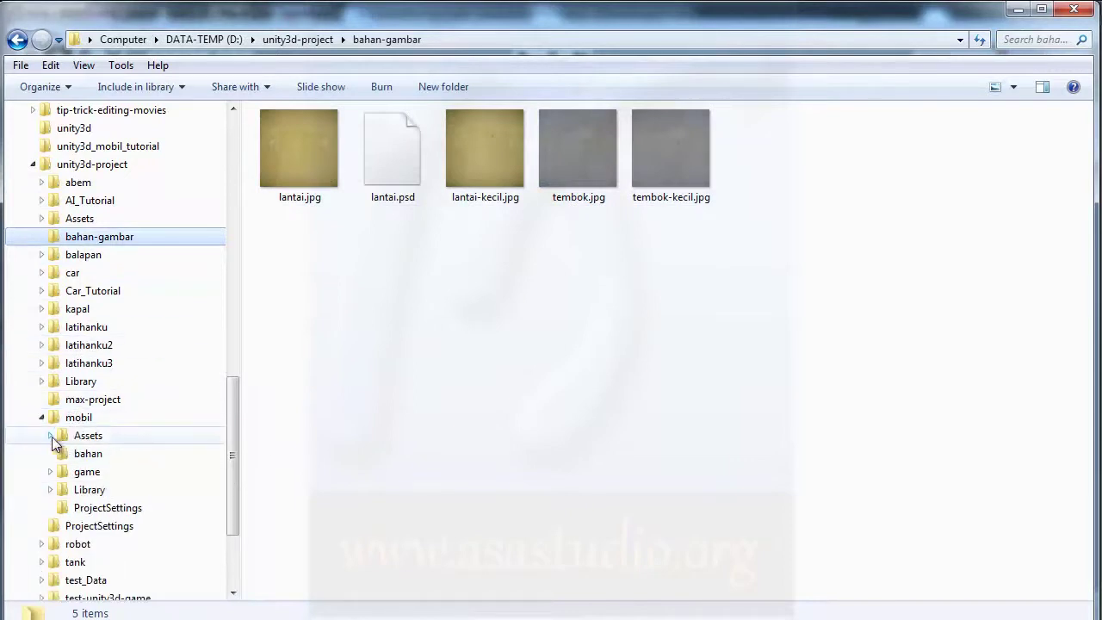
pyautogui.click(89, 457)
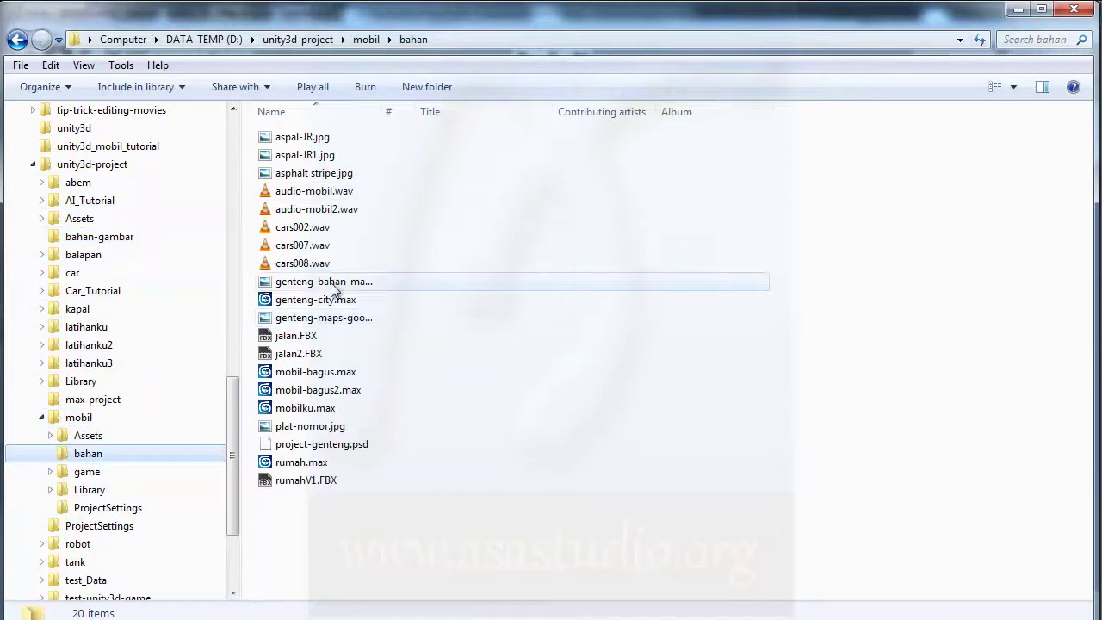
pyautogui.click(309, 427)
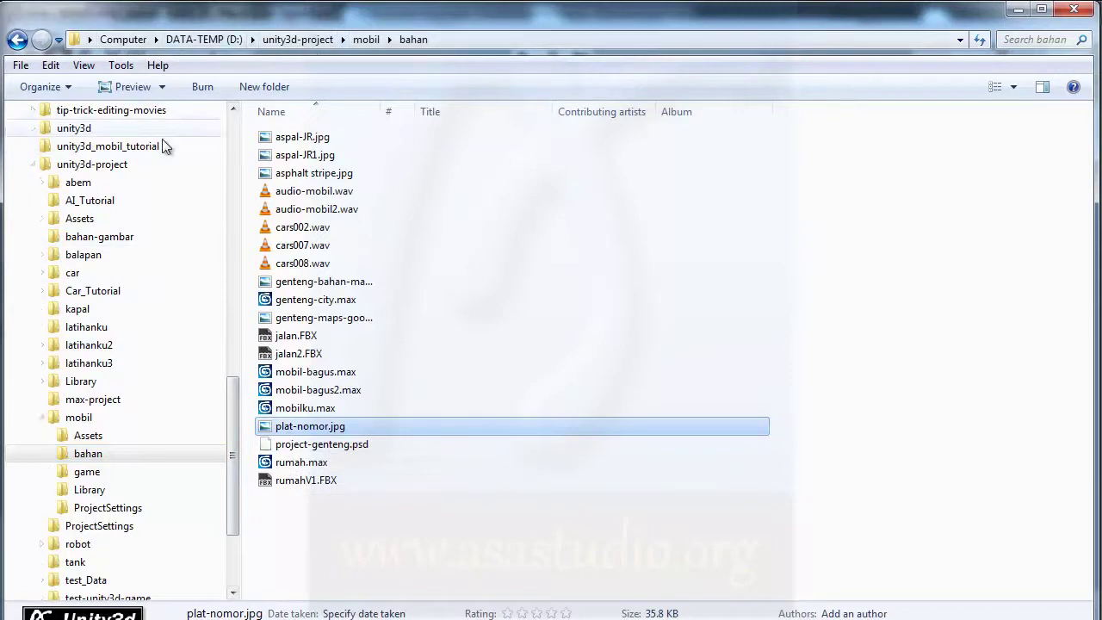
# Paste plat-nomor.jpg into Desktop\unity_mobil\tutorial_mobil\Assets\max_file\Materials
pyautogui.moveTo(231, 422); pyautogui.dragTo(237, 126)
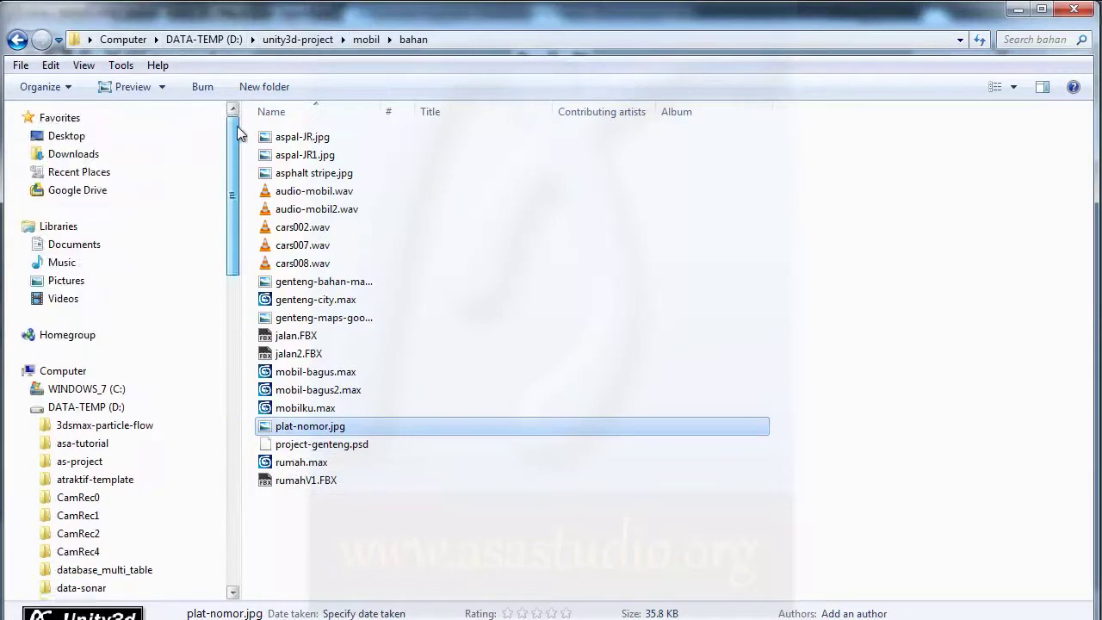
pyautogui.click(67, 141)
pyautogui.click(405, 497)
pyautogui.scroll(-2, 409, 500)
pyautogui.scroll(-1, 408, 498)
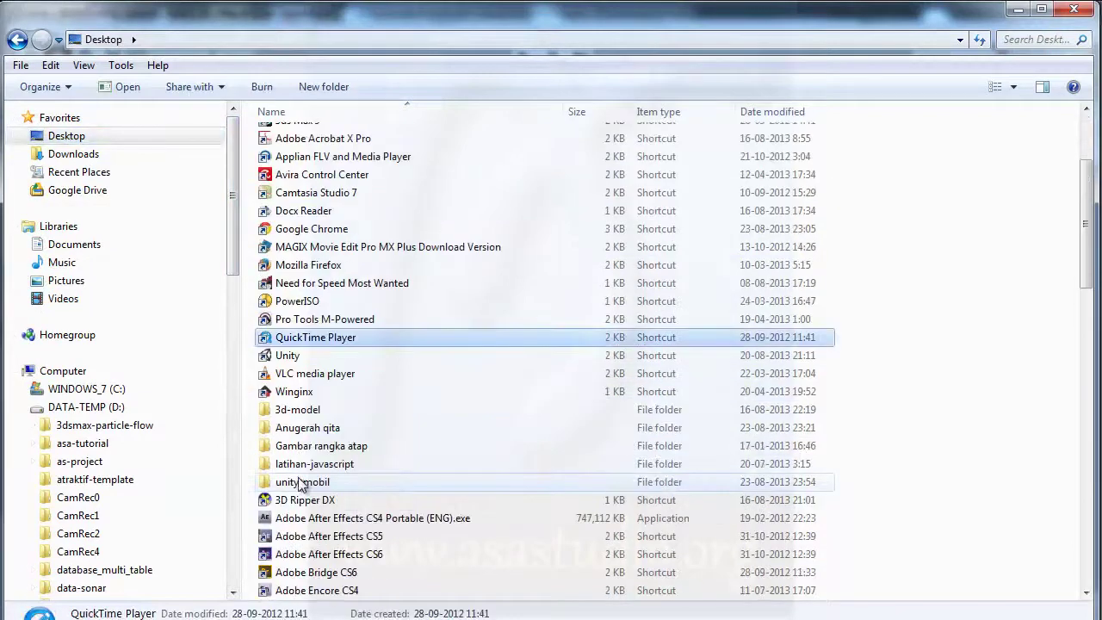
pyautogui.doubleClick(301, 484)
pyautogui.doubleClick(293, 162)
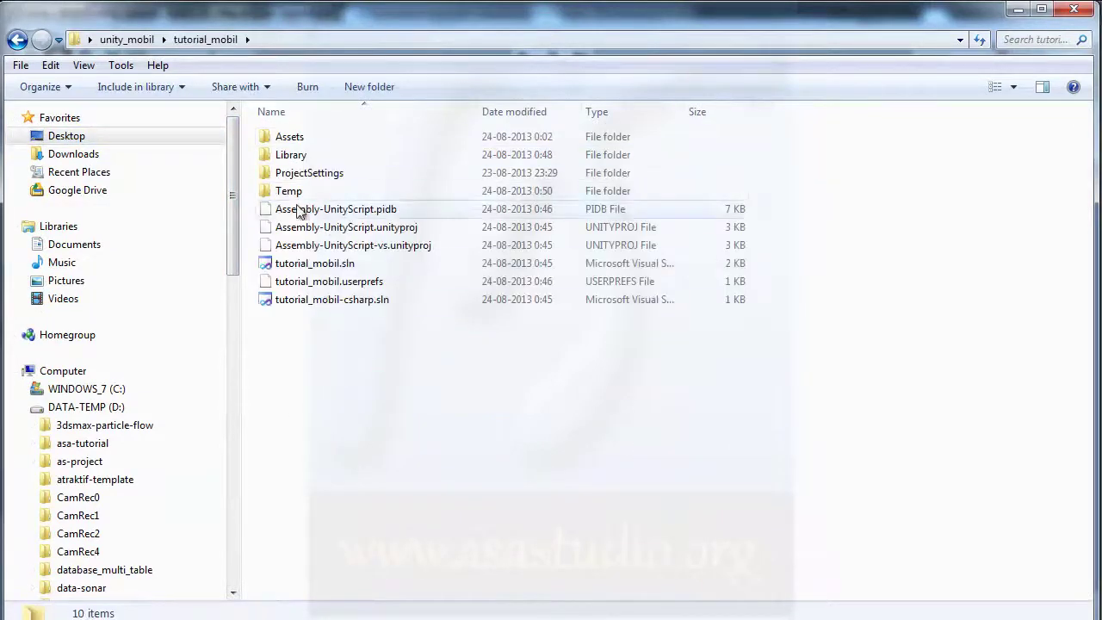
pyautogui.doubleClick(287, 138)
pyautogui.doubleClick(290, 142)
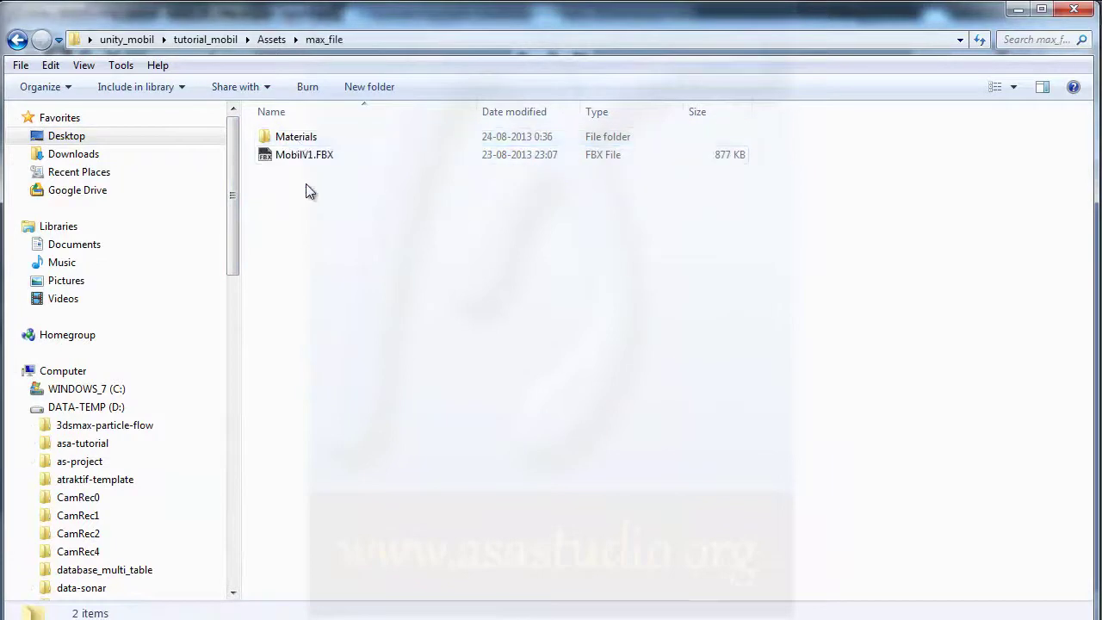
pyautogui.doubleClick(297, 140)
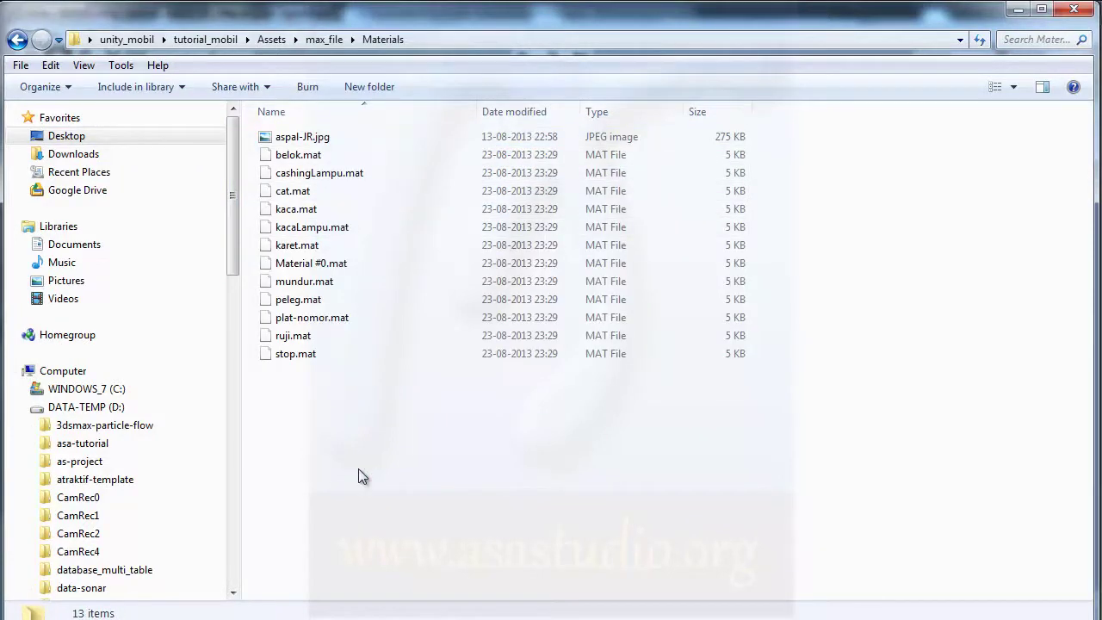
pyautogui.hotkey('ctrl', 'v')
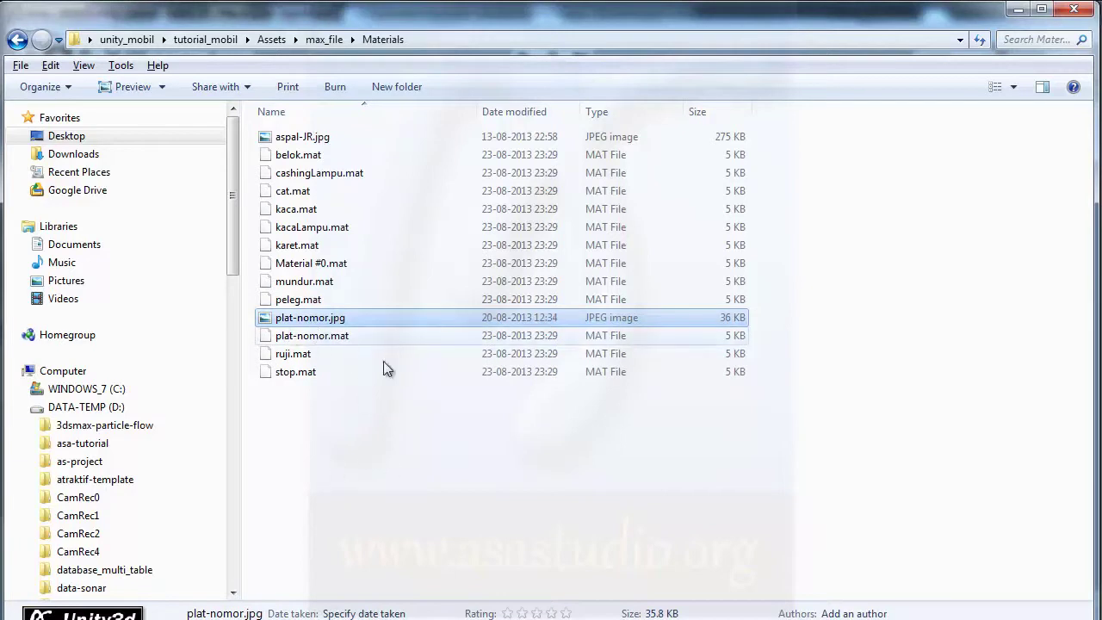
# Back in Unity, select Box01 to check its plat-nomor material and run a quick test
pyautogui.click(714, 608)
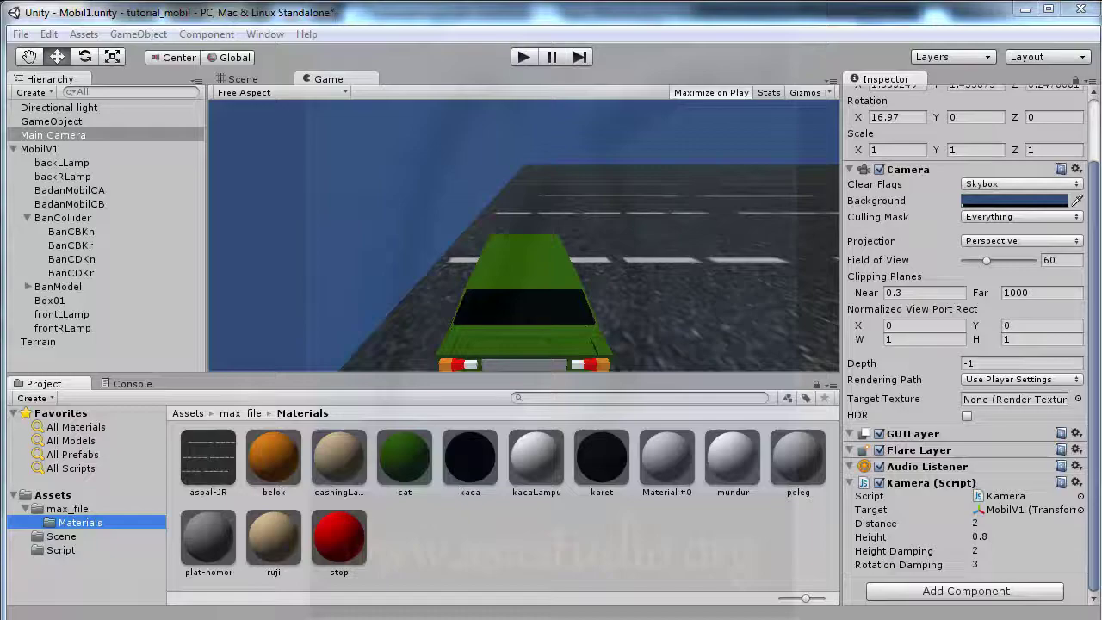
pyautogui.click(520, 527)
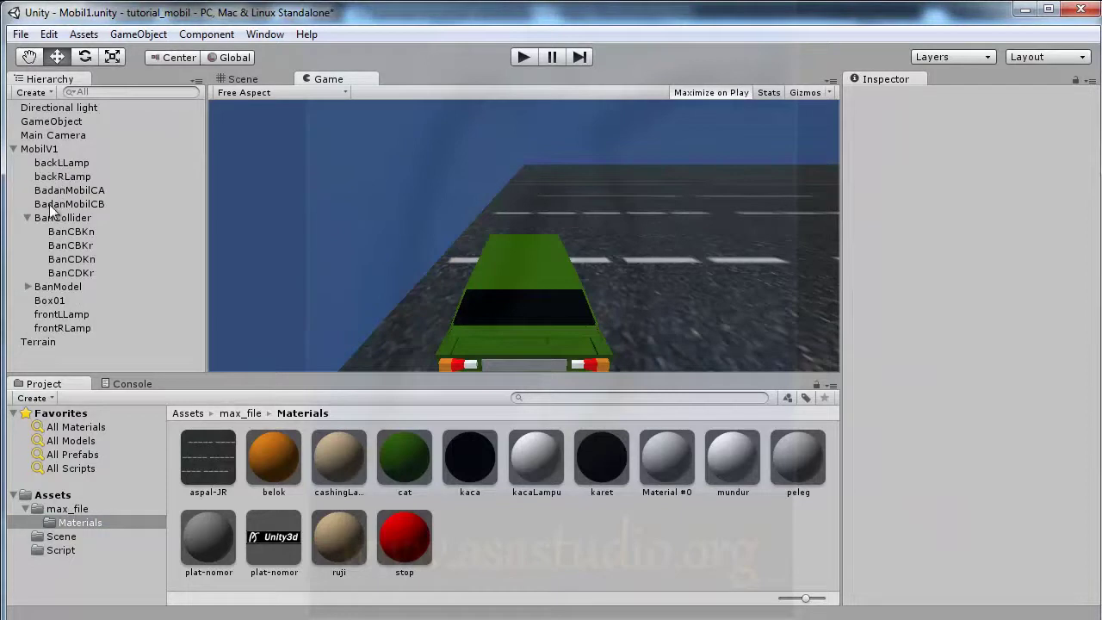
pyautogui.click(46, 304)
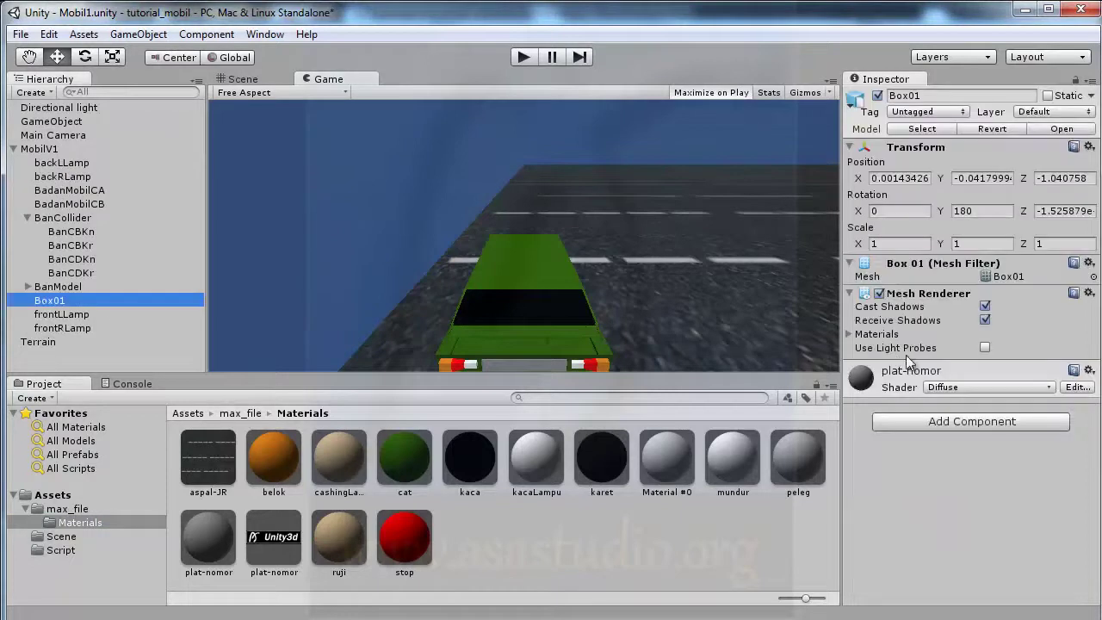
pyautogui.click(519, 56)
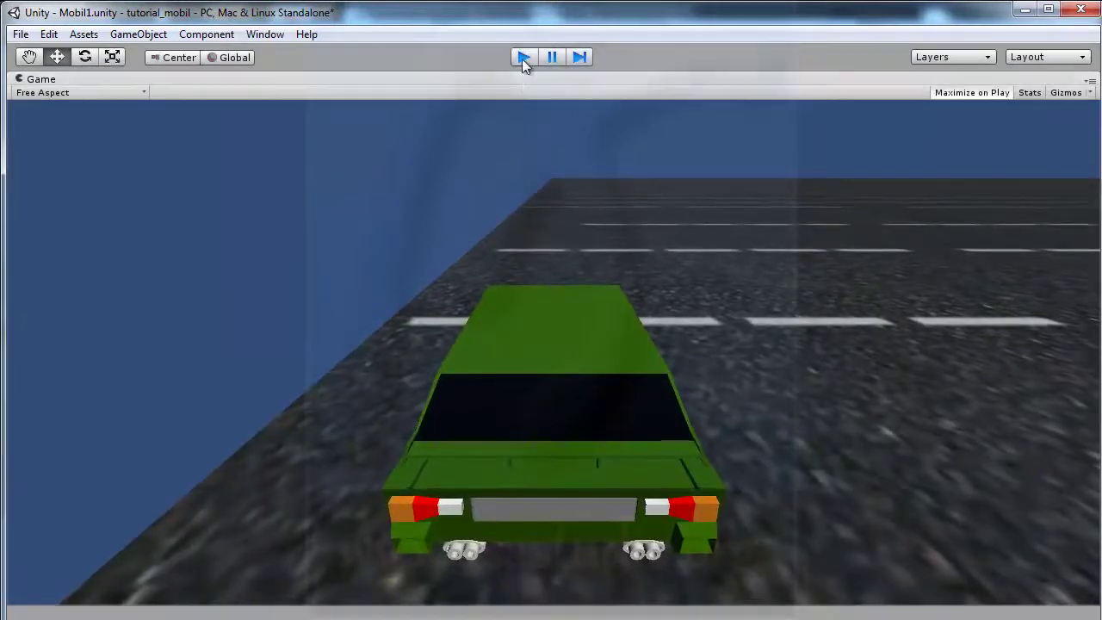
pyautogui.click(523, 60)
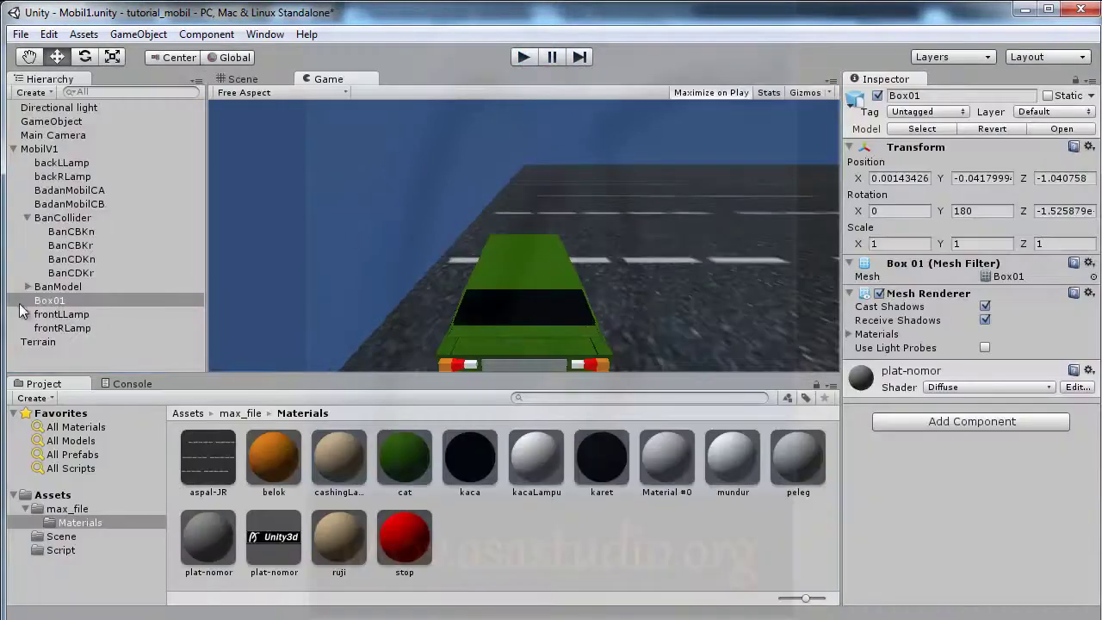
pyautogui.click(20, 302)
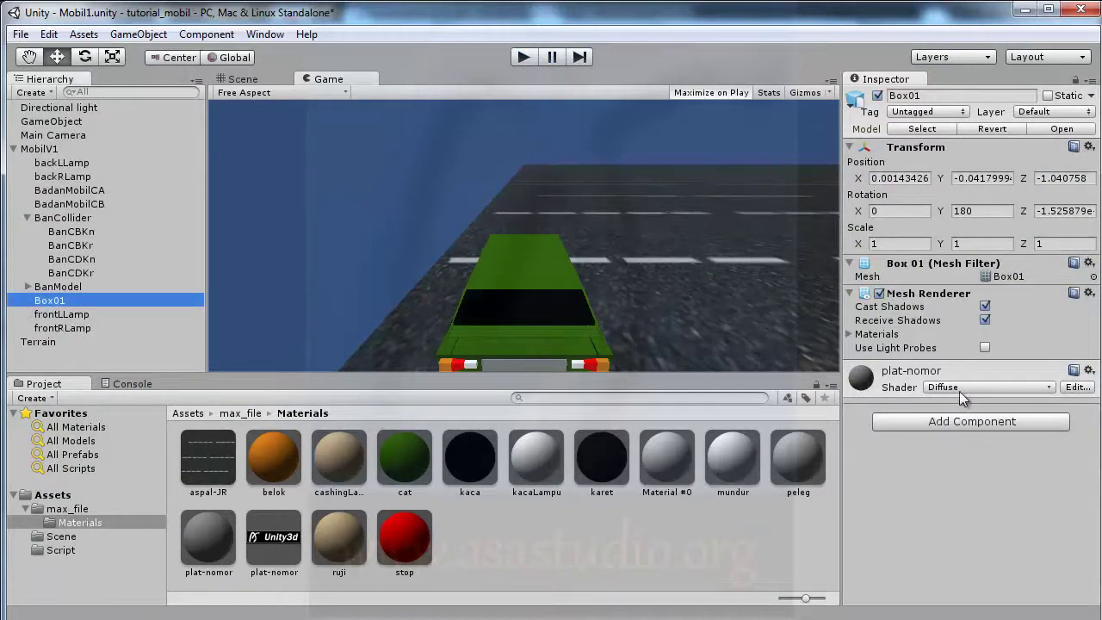
# Assign the plat-nomor texture to Box01's plat-nomor material and run the game to view it
pyautogui.click(901, 376)
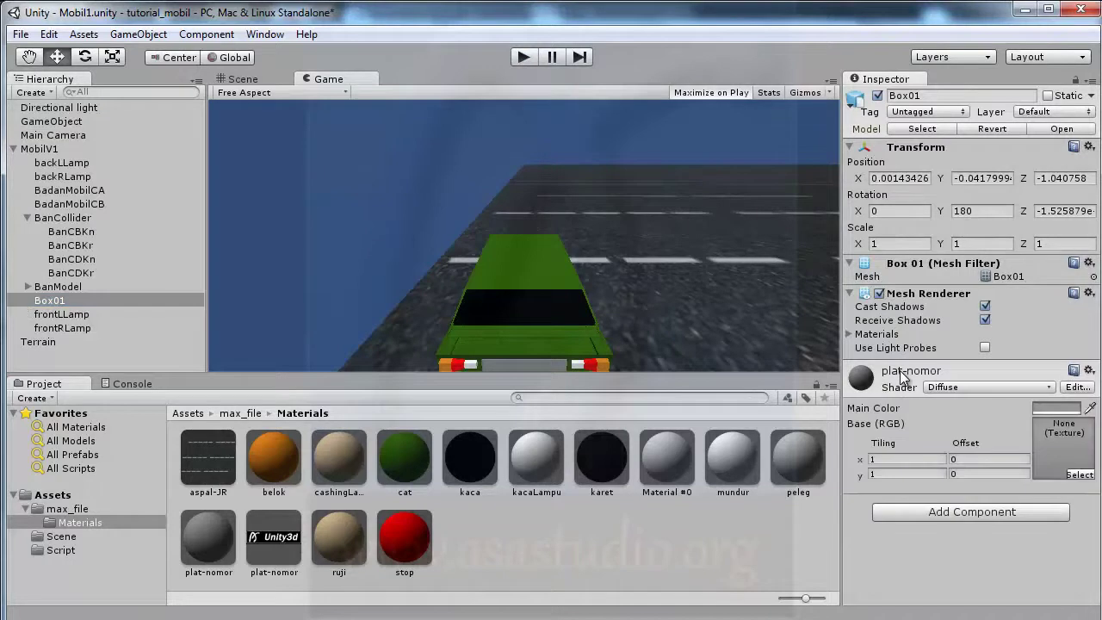
pyautogui.click(1081, 475)
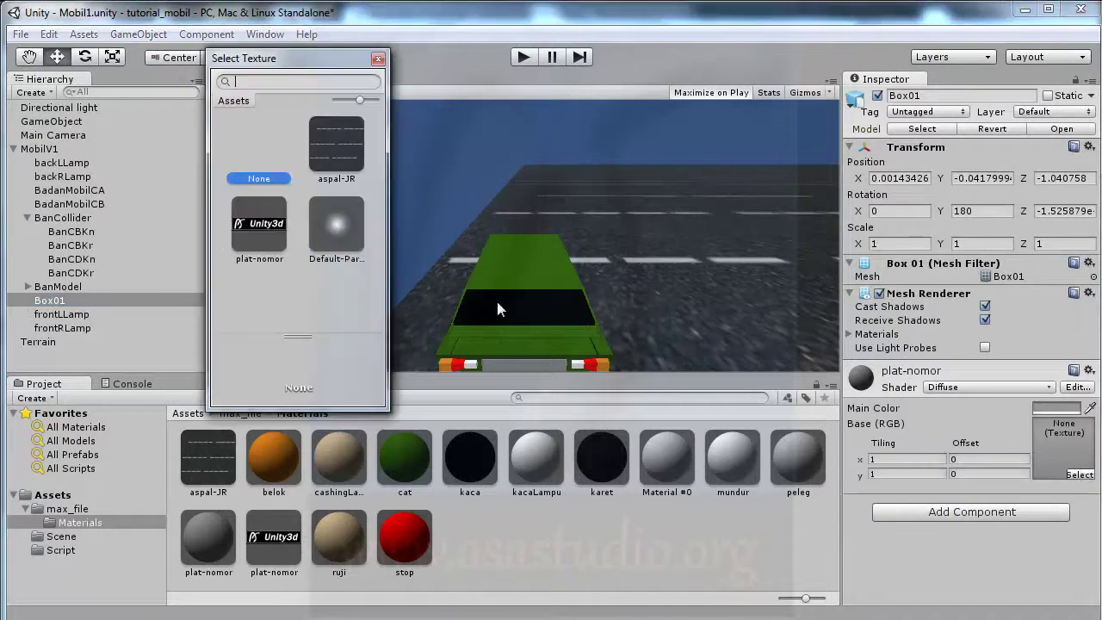
pyautogui.click(260, 226)
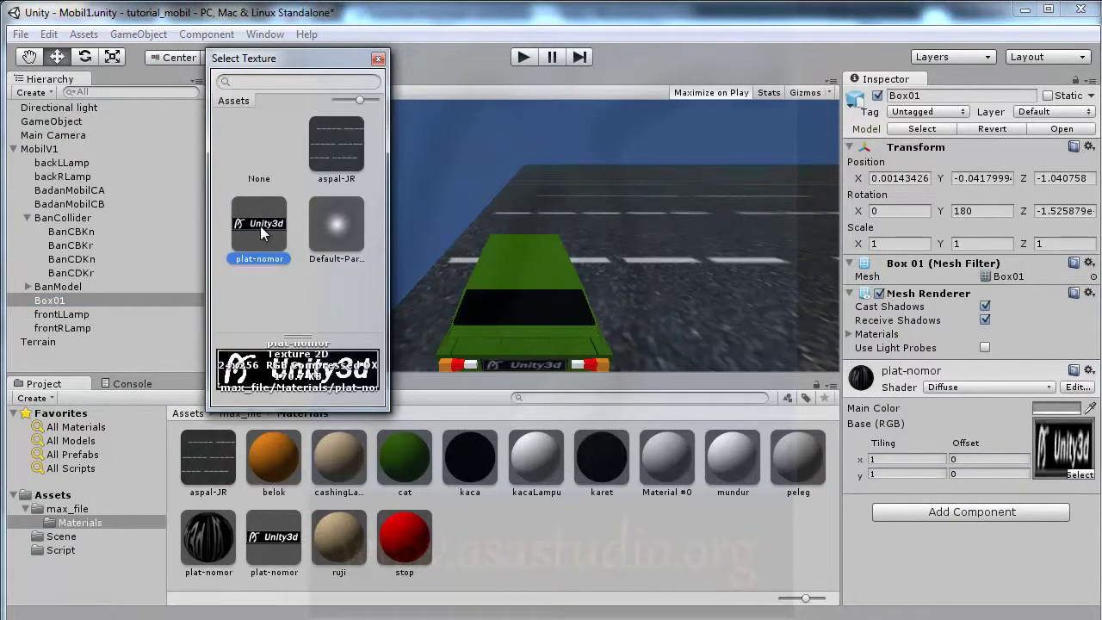
pyautogui.doubleClick(260, 225)
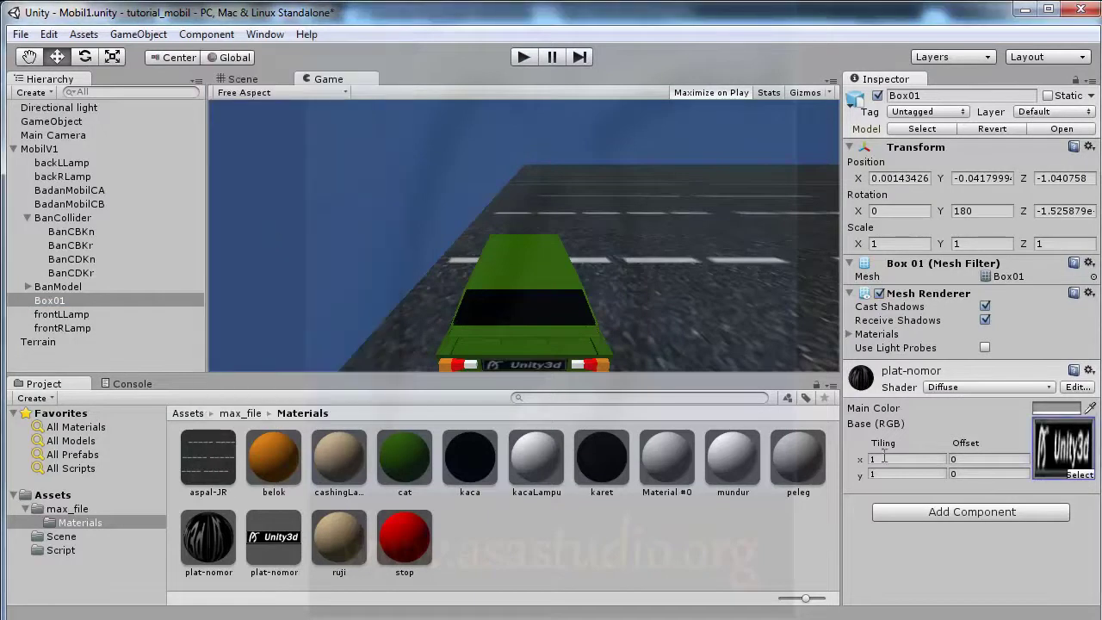
pyautogui.click(522, 59)
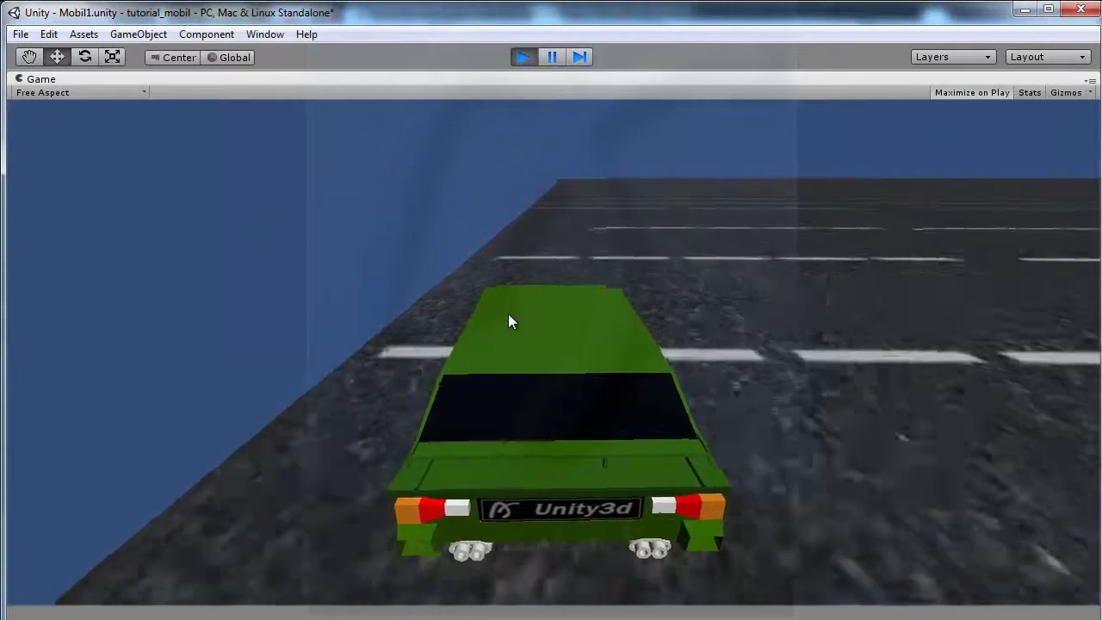
# Drive the plated car with alternating right and left steering, then stop the game
pyautogui.press('Right')
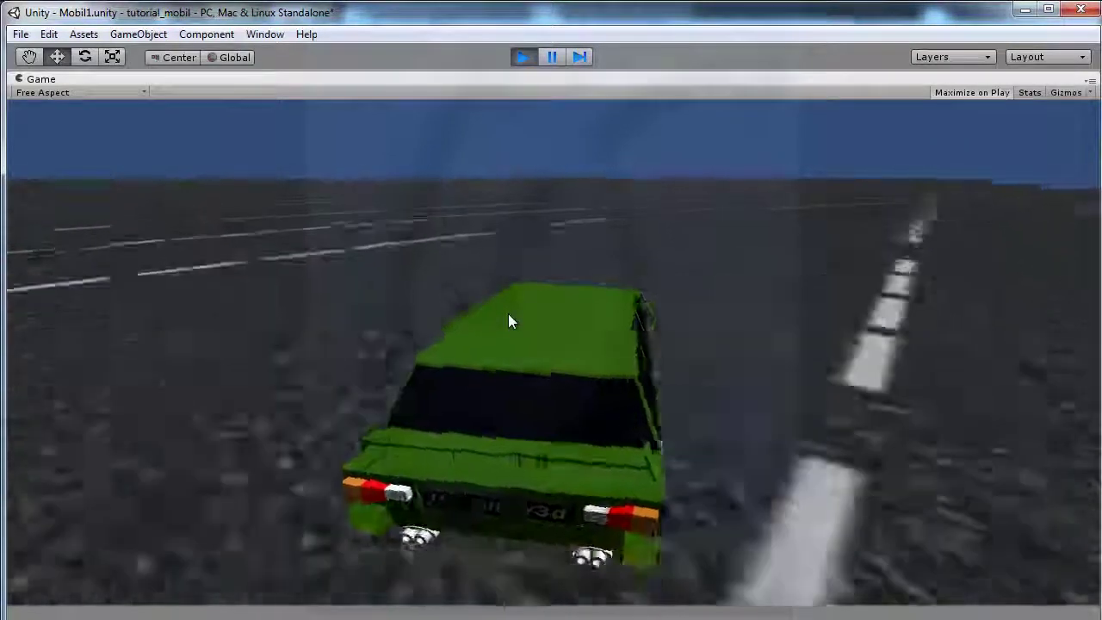
pyautogui.press('Left')
pyautogui.press('Right')
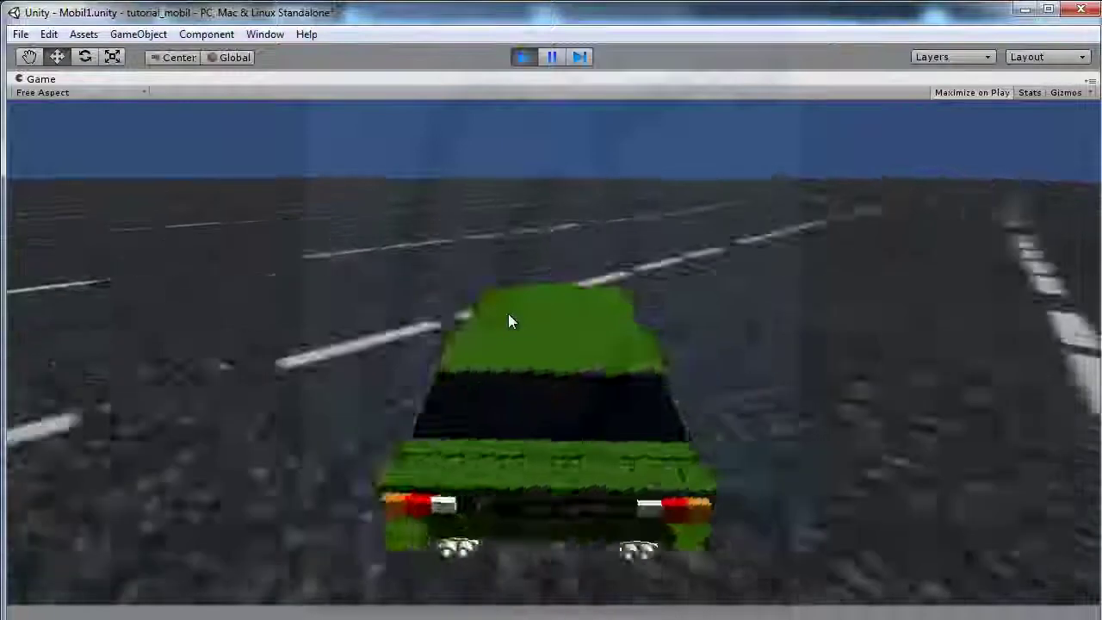
pyautogui.press('Left')
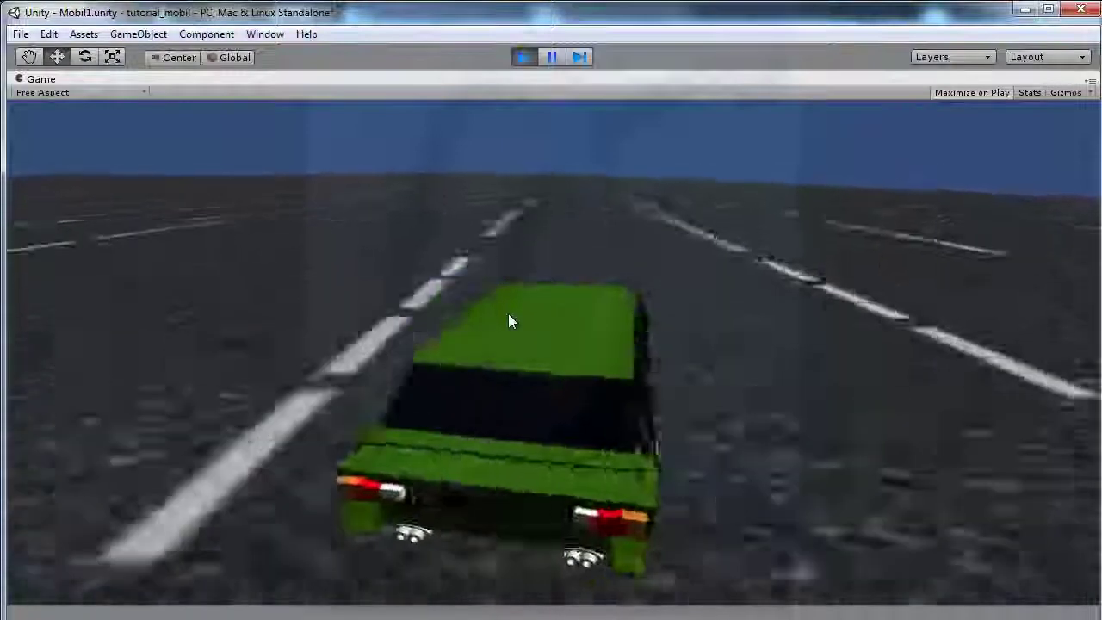
pyautogui.press('Right')
pyautogui.press('Left')
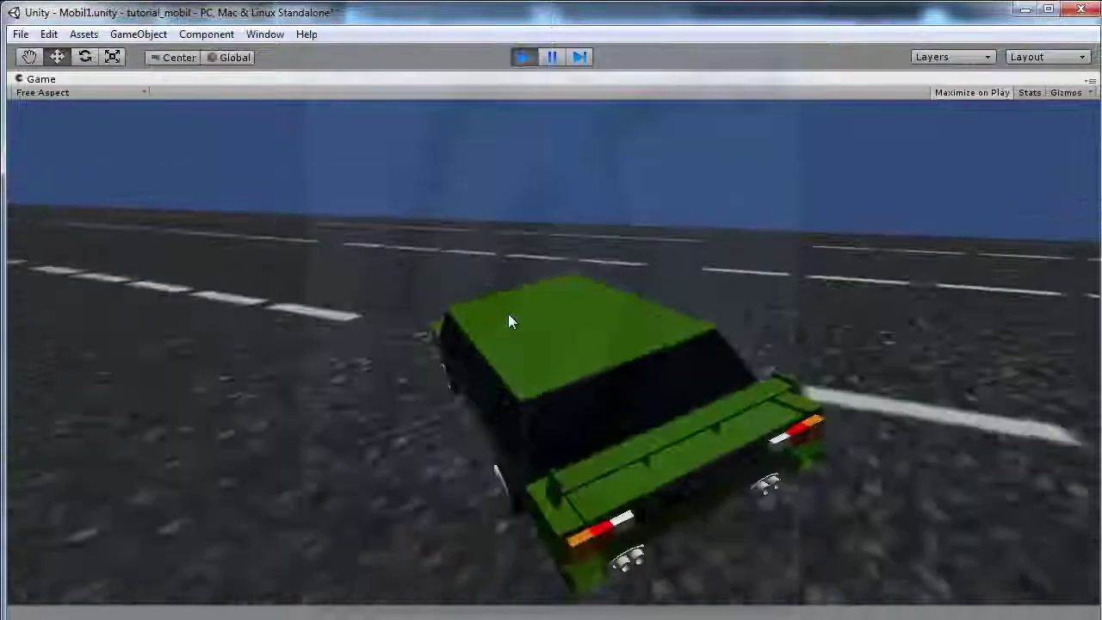
pyautogui.press('Right')
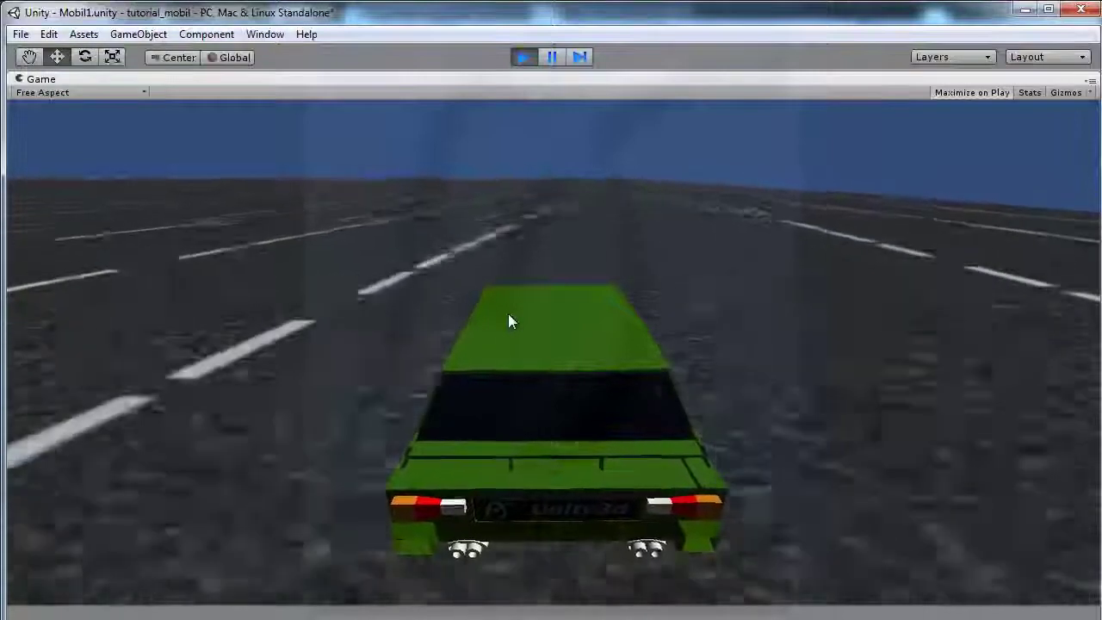
pyautogui.press('Right')
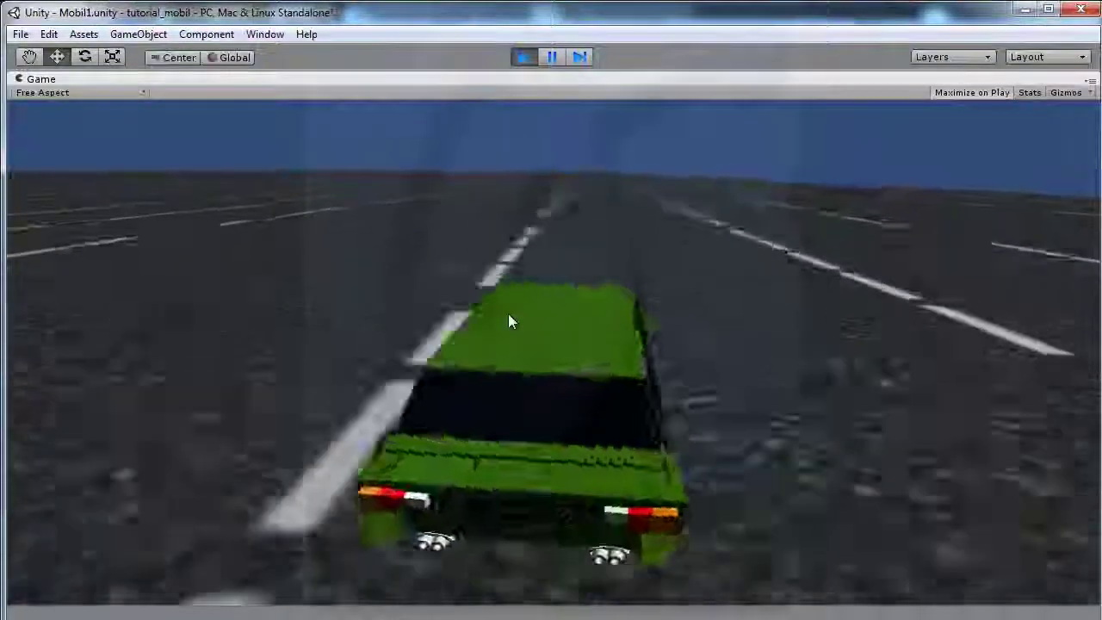
pyautogui.press('Left')
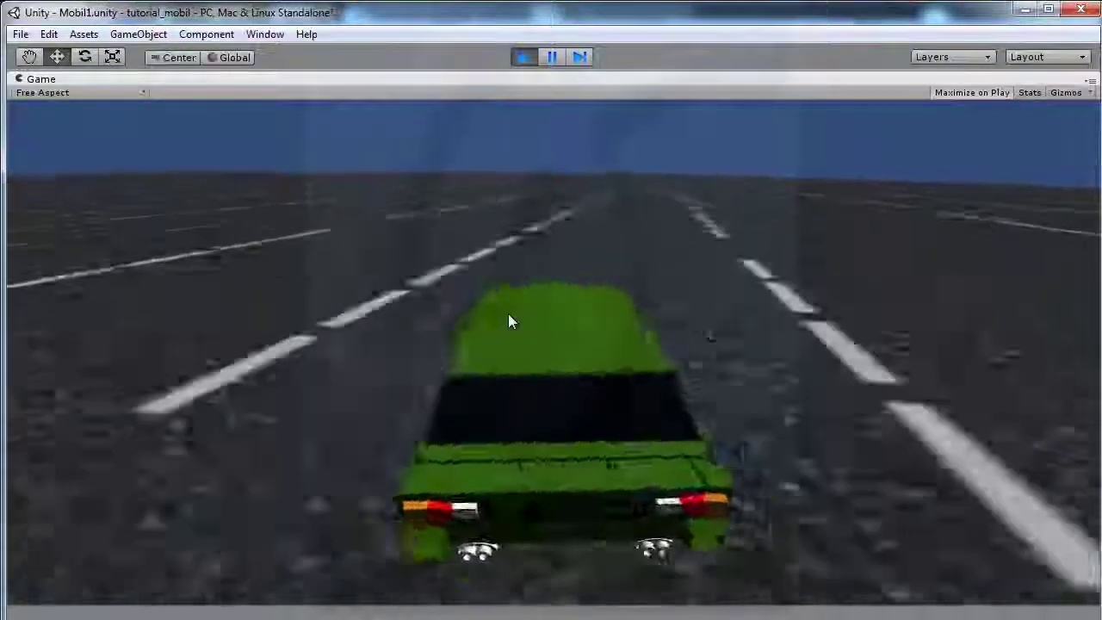
pyautogui.press('Left')
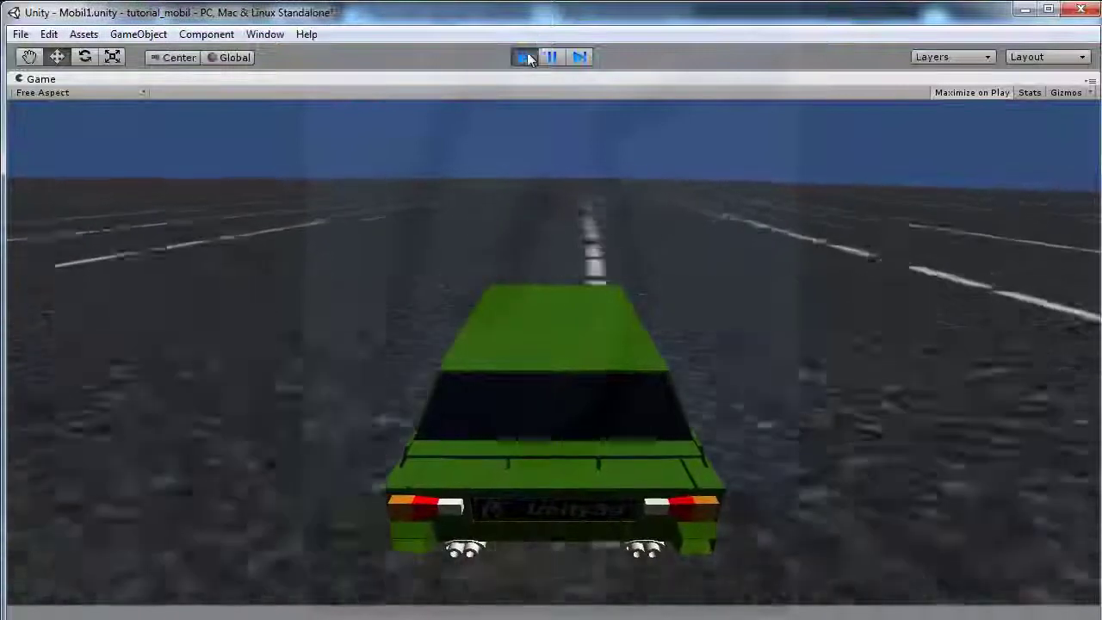
pyautogui.click(527, 57)
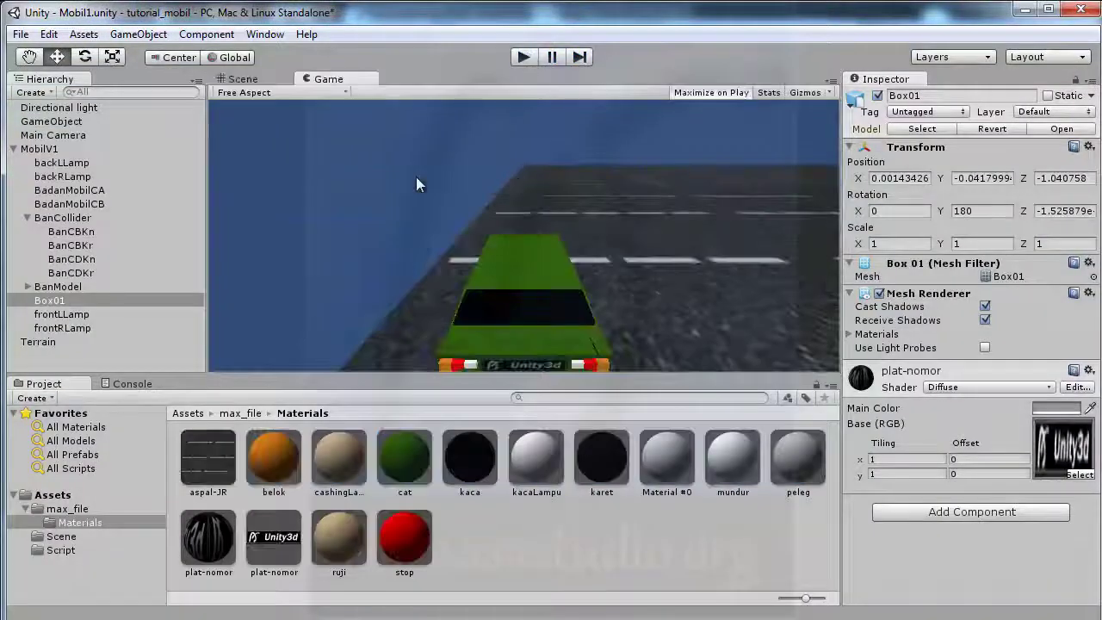
# Set the Directional light's Shadow Type to Soft Shadows and run the game
pyautogui.click(39, 109)
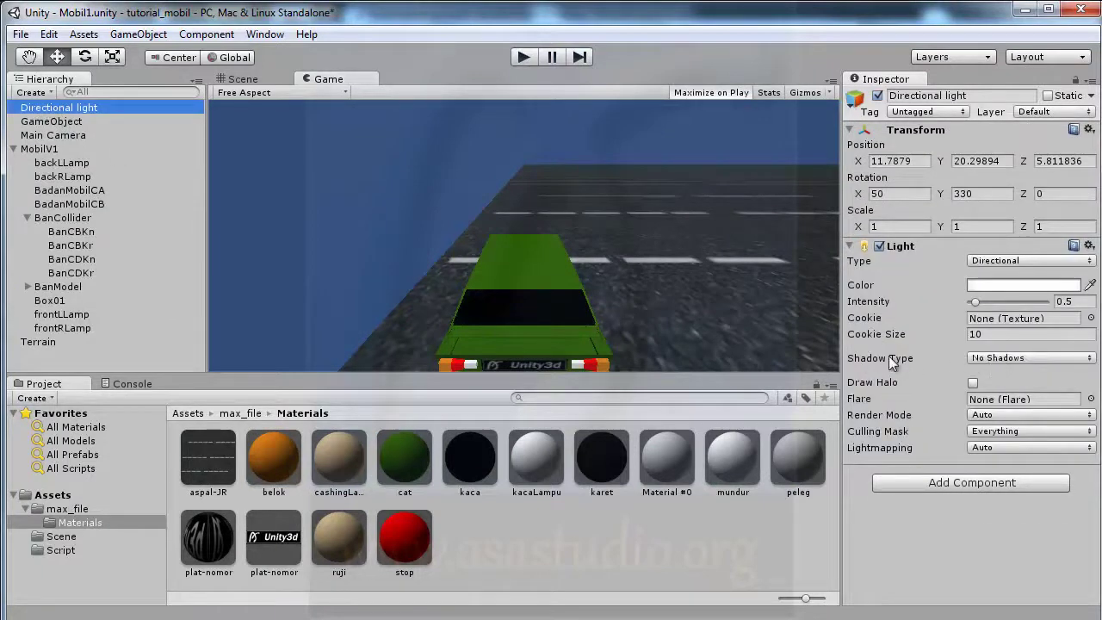
pyautogui.click(1000, 358)
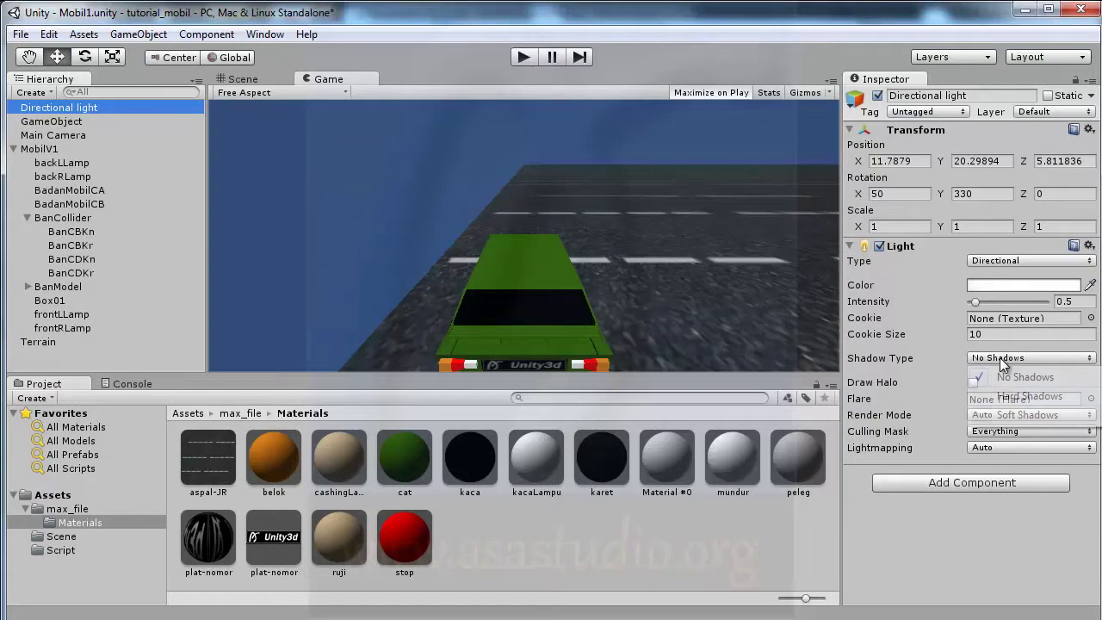
pyautogui.click(1021, 415)
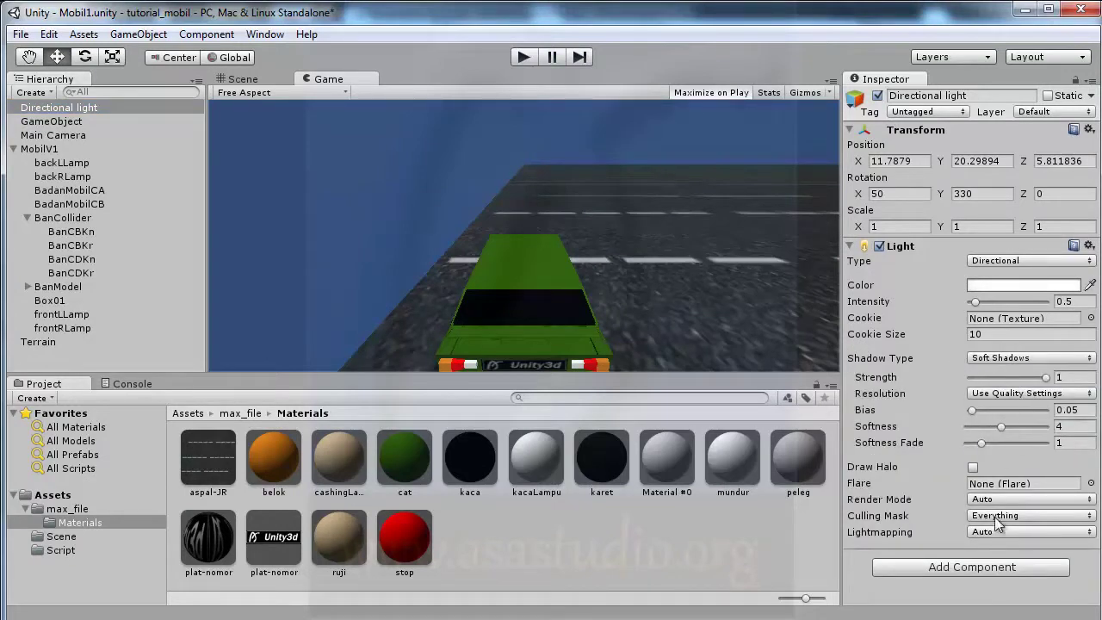
pyautogui.click(521, 57)
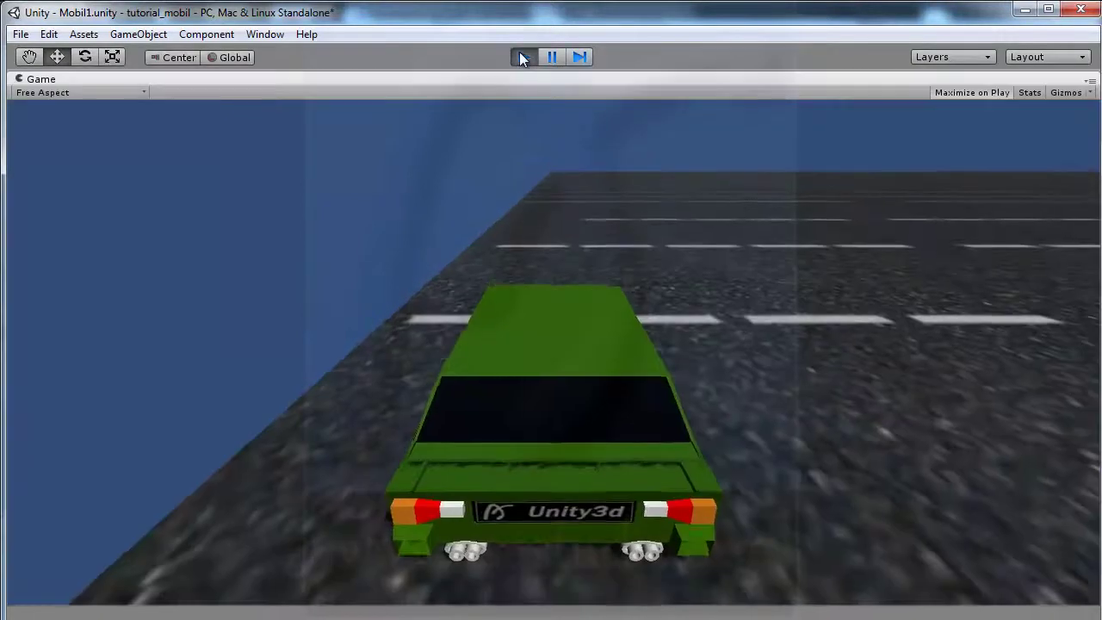
# Steer the green car left and right down the road, watching its soft shadow on the asphalt
pyautogui.press('Left')
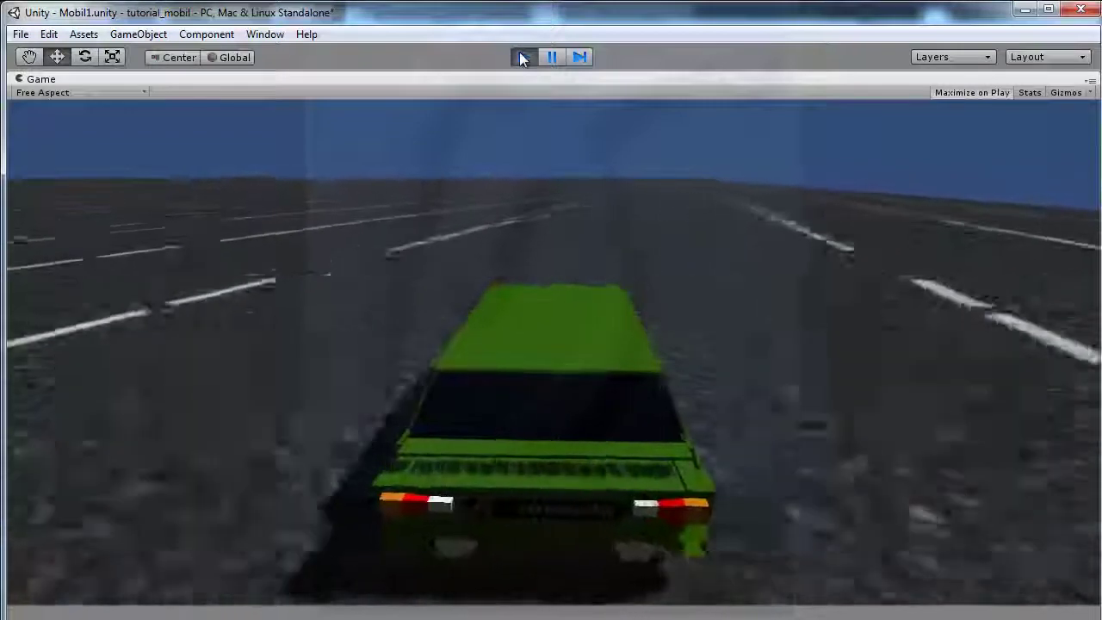
pyautogui.press('Left')
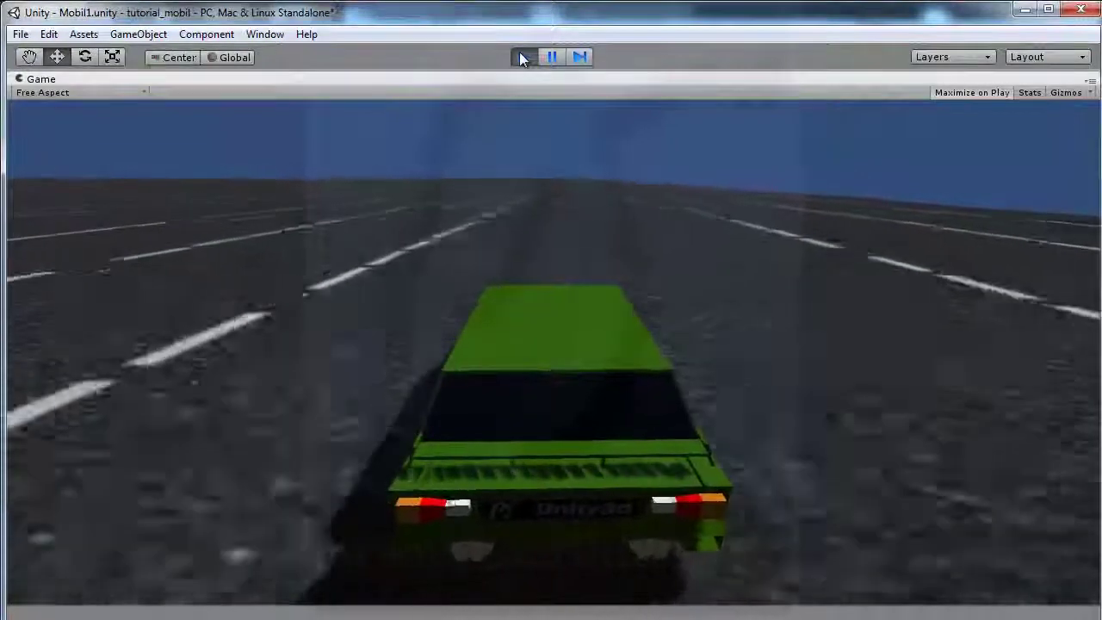
pyautogui.press('Right')
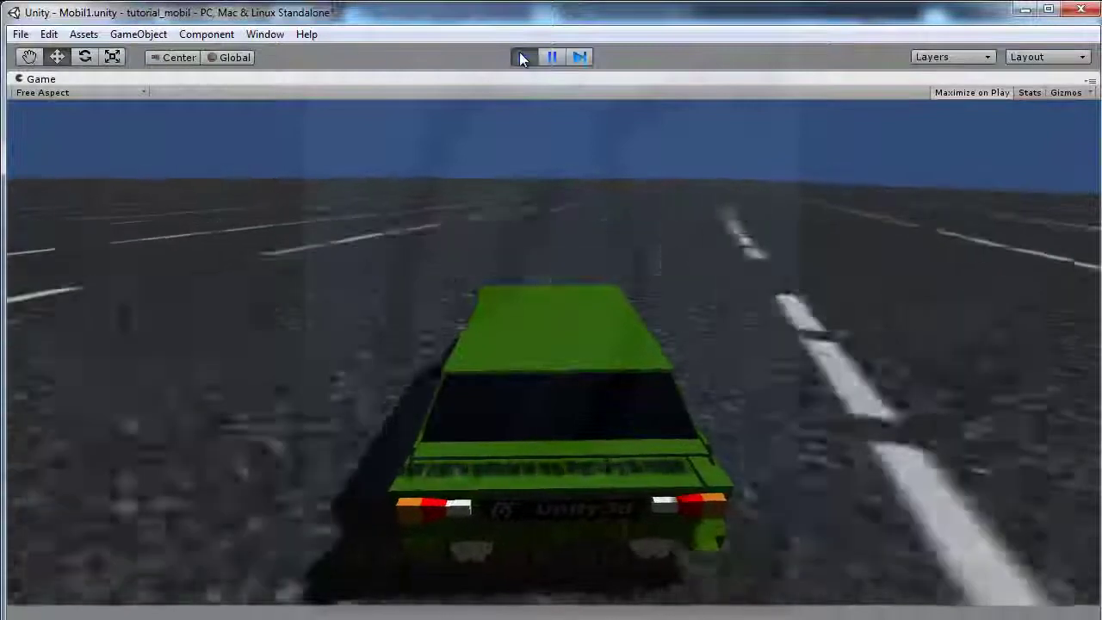
pyautogui.press('Left')
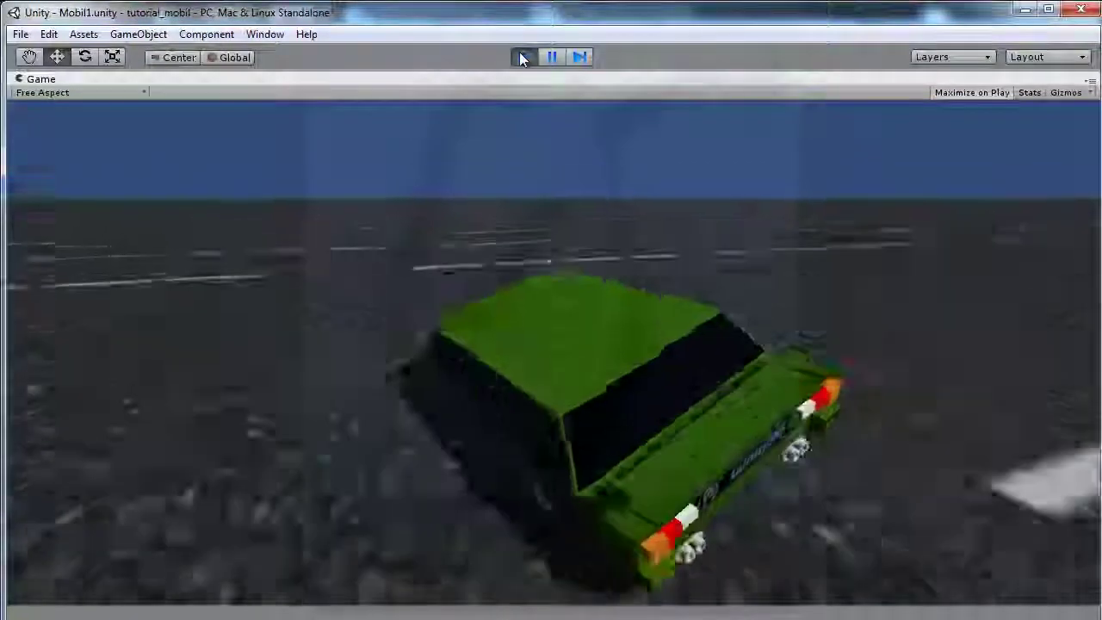
pyautogui.press('Right')
pyautogui.press('Left')
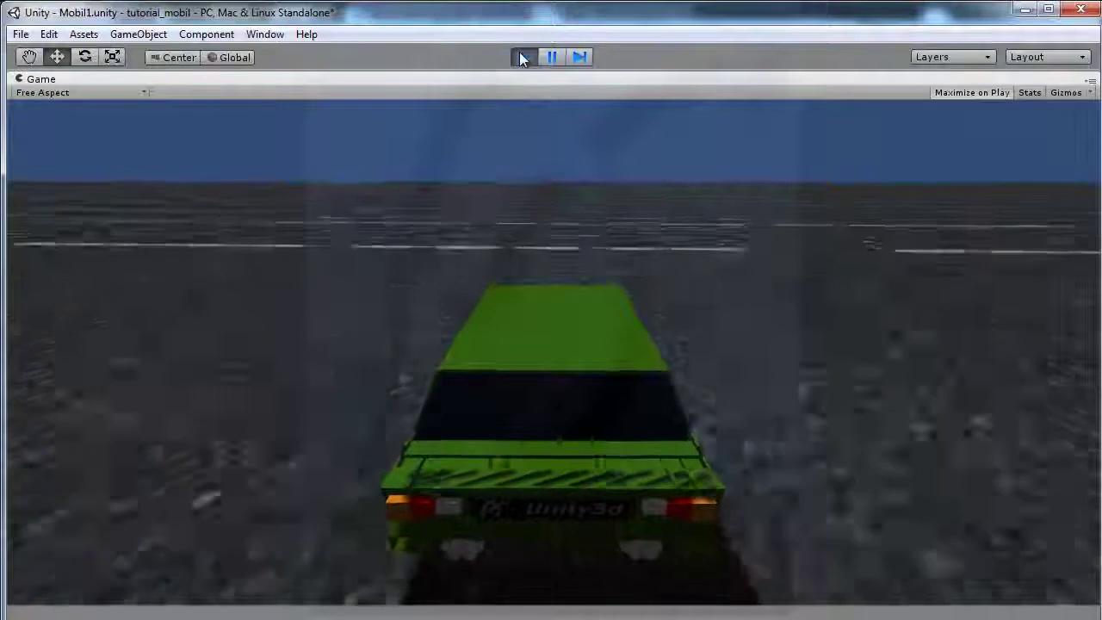
pyautogui.press('Right')
pyautogui.press('Left')
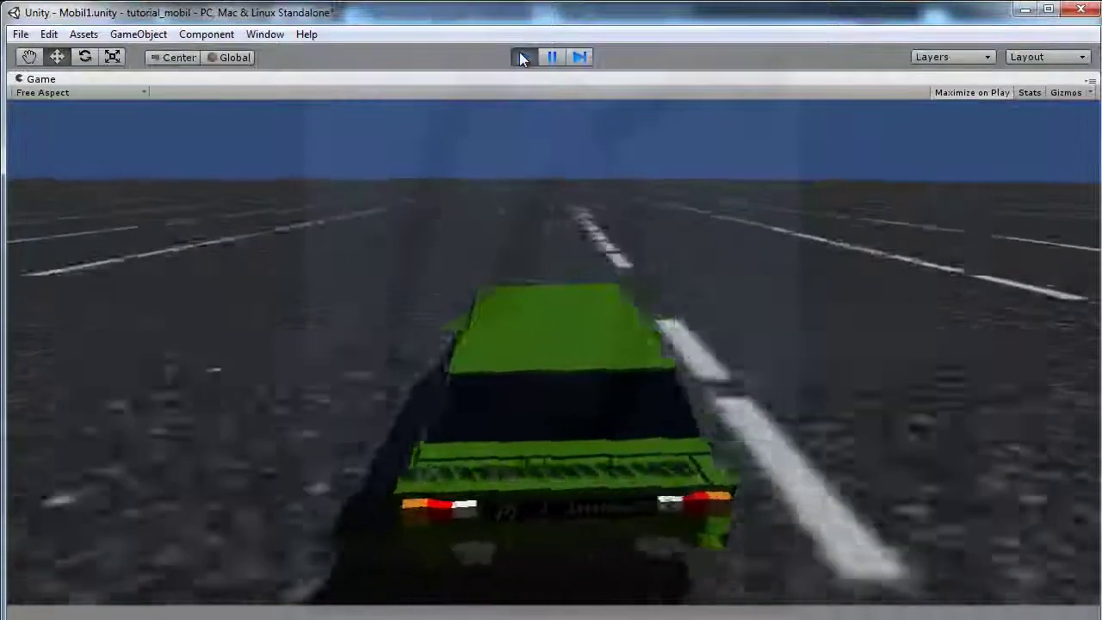
pyautogui.press('Left')
pyautogui.press('Right')
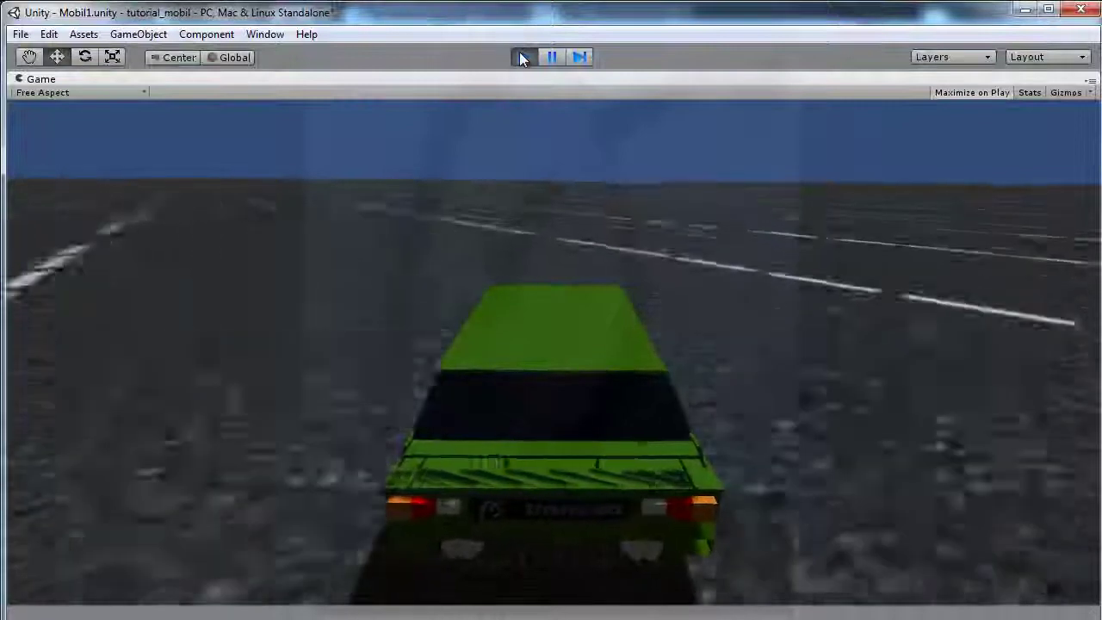
pyautogui.press('Right')
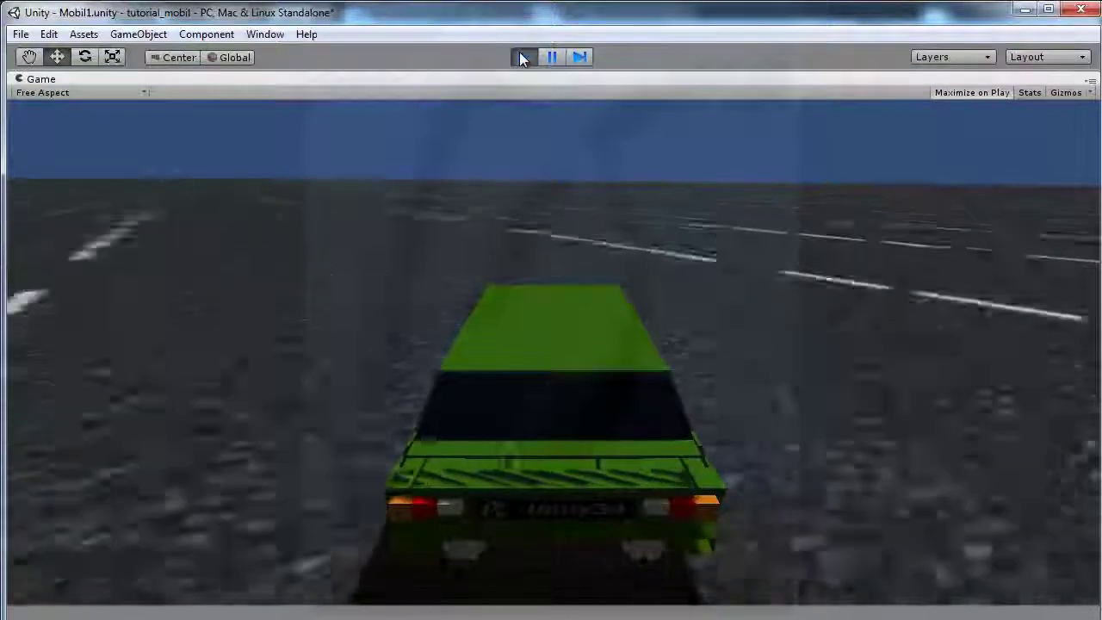